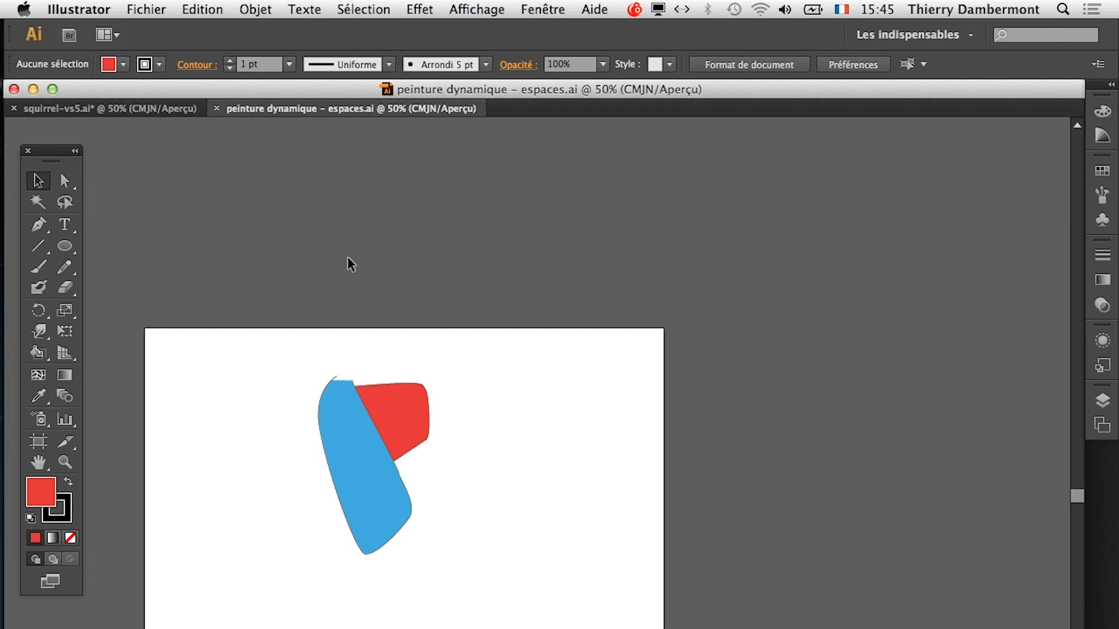
# - Create a new one-artboard A3 document in landscape orientation, 420 mm wide and 297 mm high
pyautogui.click(135, 9)
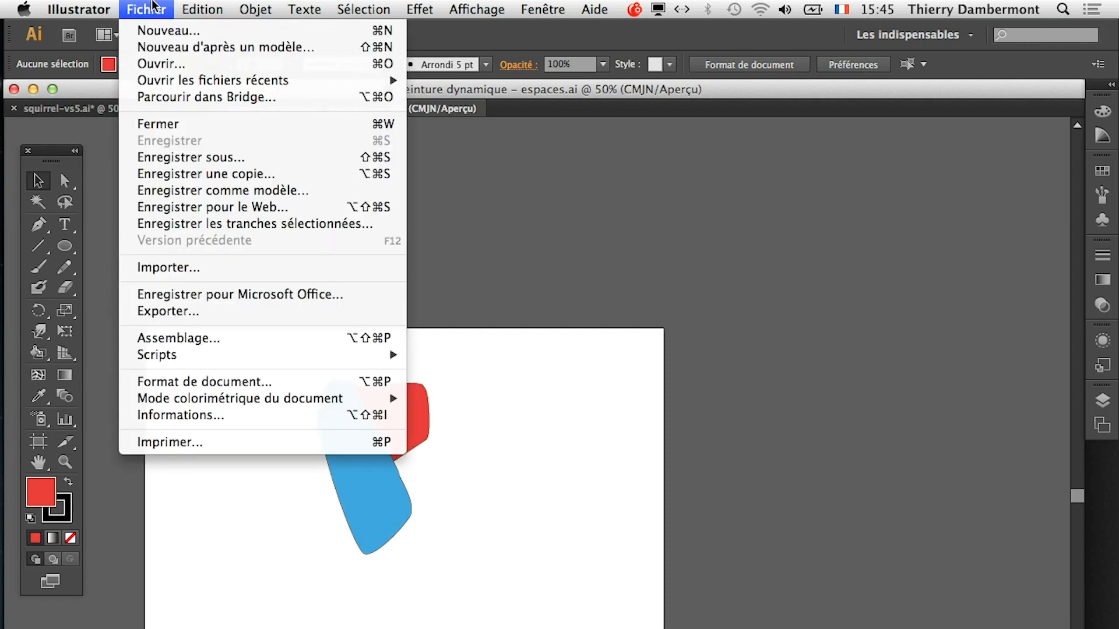
pyautogui.click(162, 31)
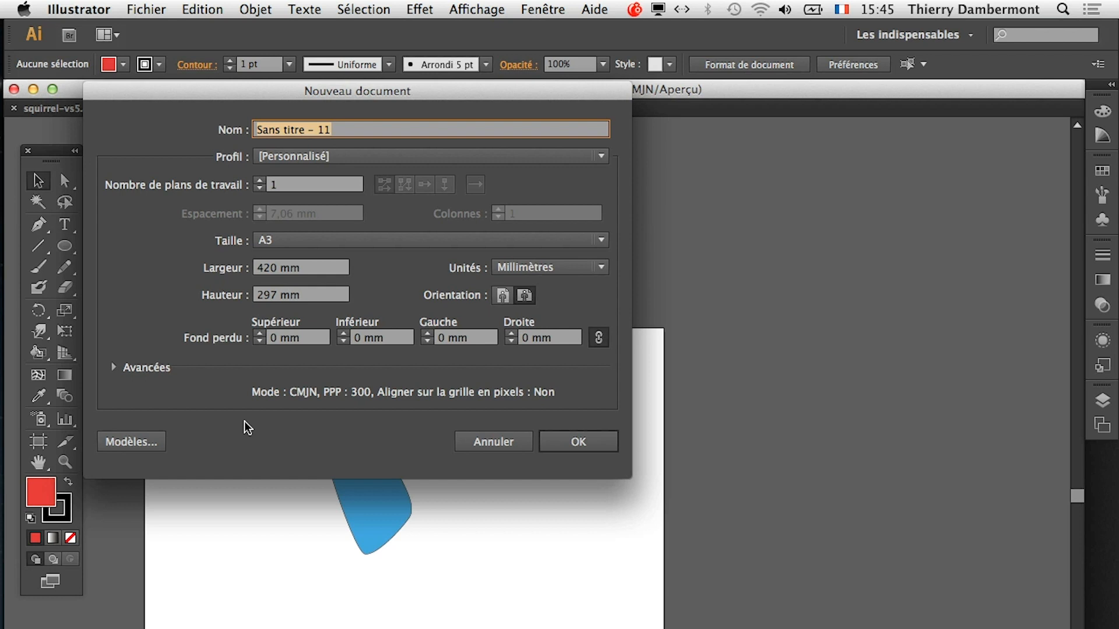
pyautogui.click(569, 434)
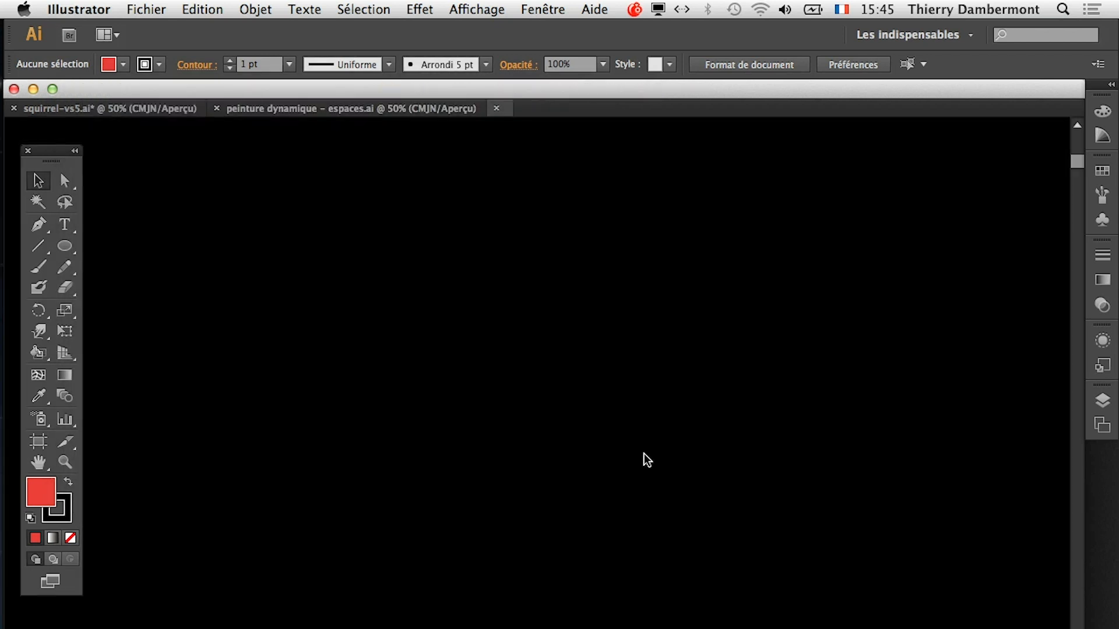
pyautogui.doubleClick(62, 269)
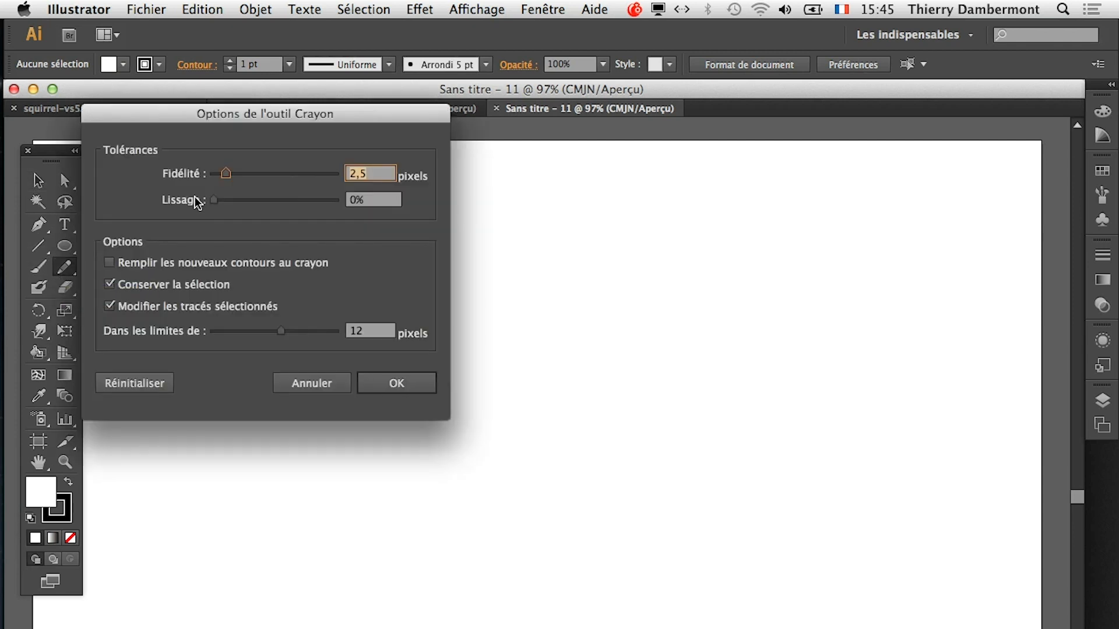
pyautogui.moveTo(217, 116); pyautogui.dragTo(745, 159)
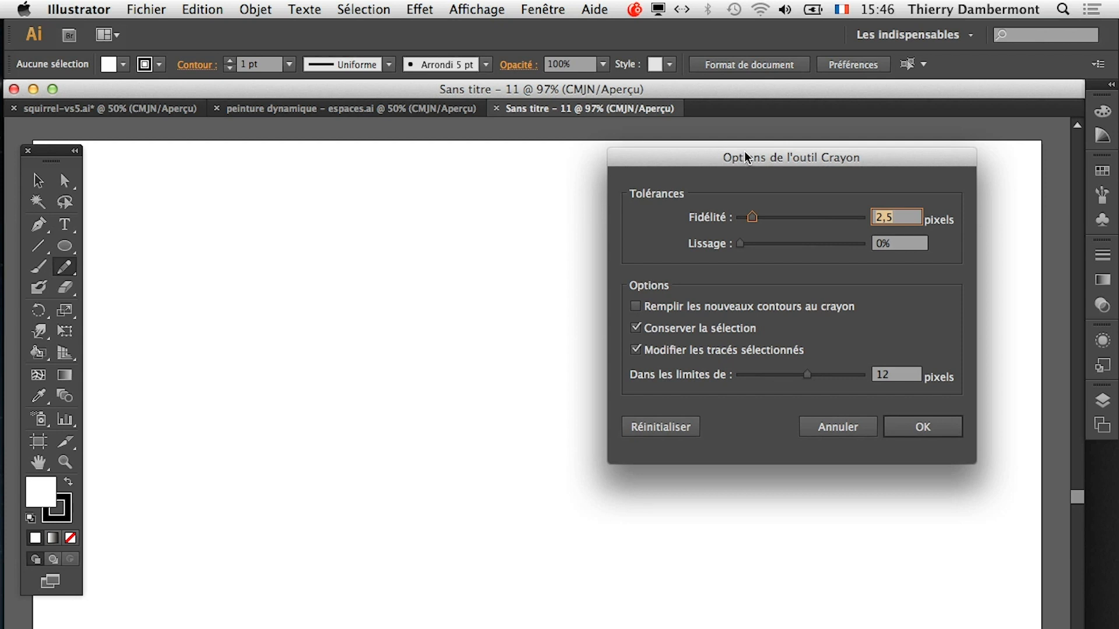
pyautogui.click(844, 430)
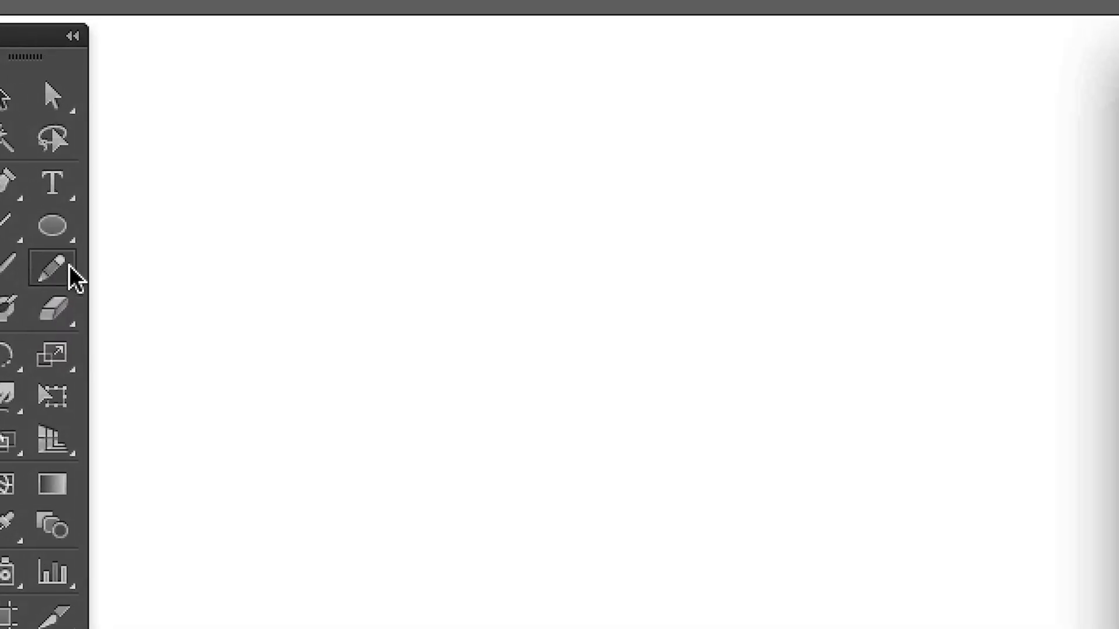
# - Enable "Remplir les nouveaux contours au crayon" in the Pencil tool options, keeping "Conserver la sélection" and "Modifier les tracés sélectionnés" active
pyautogui.doubleClick(62, 268)
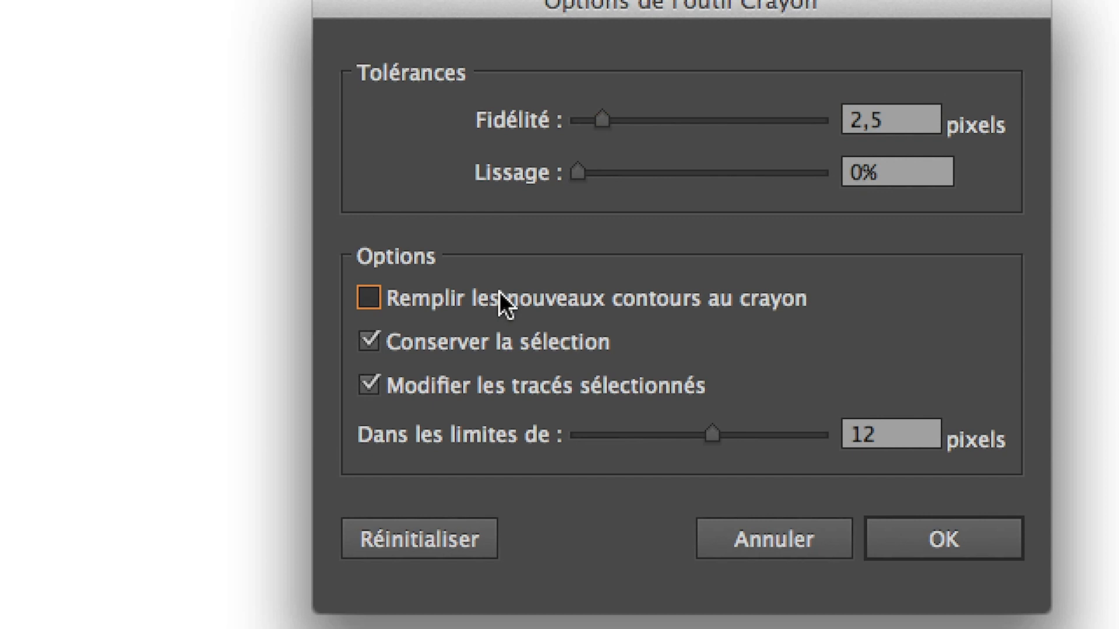
pyautogui.click(499, 294)
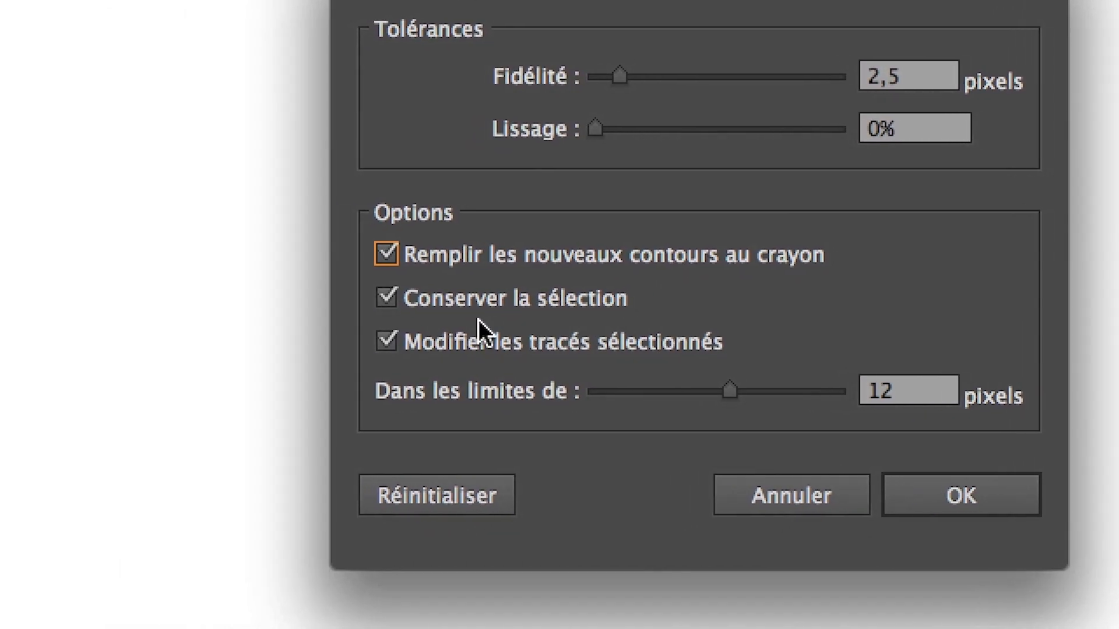
pyautogui.click(462, 295)
pyautogui.click(463, 295)
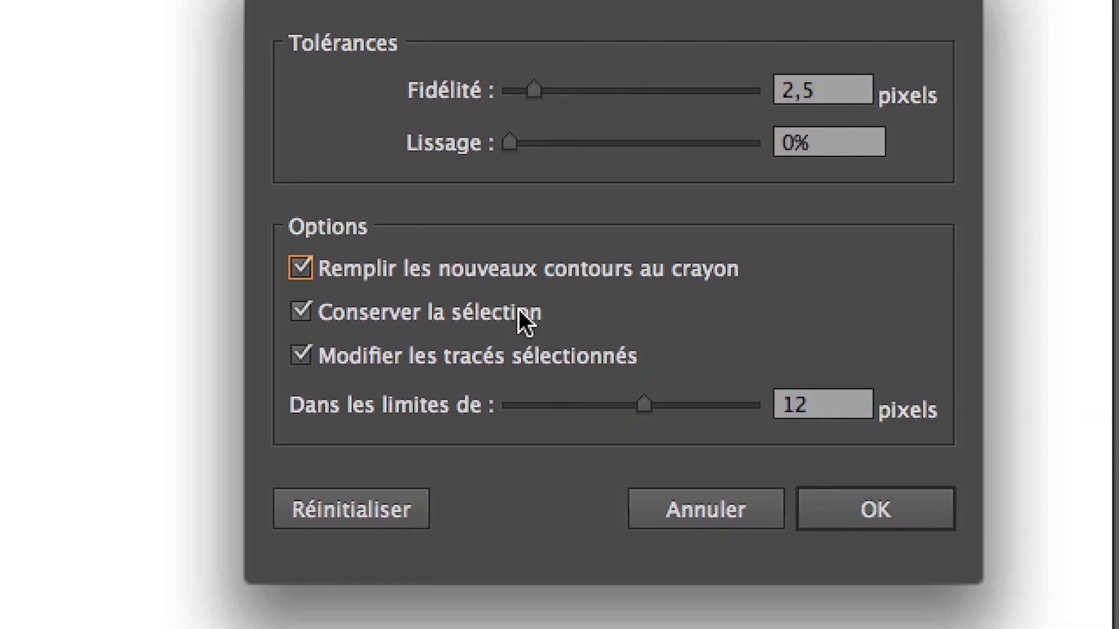
pyautogui.click(661, 385)
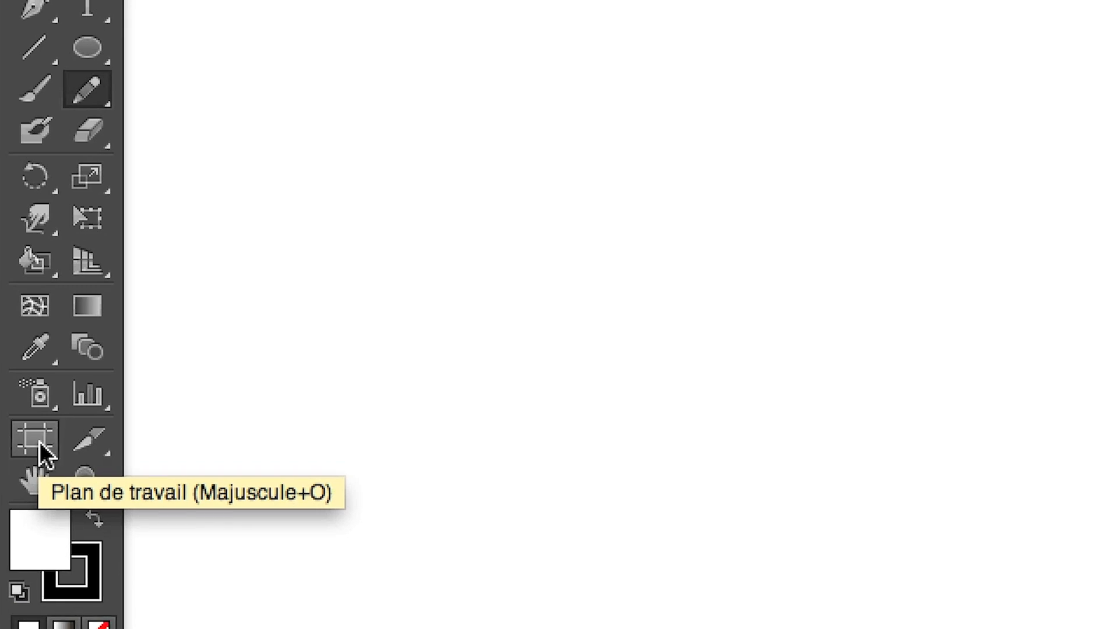
# - Change the artboard's orientation to portrait and leave artboard editing
pyautogui.click(41, 446)
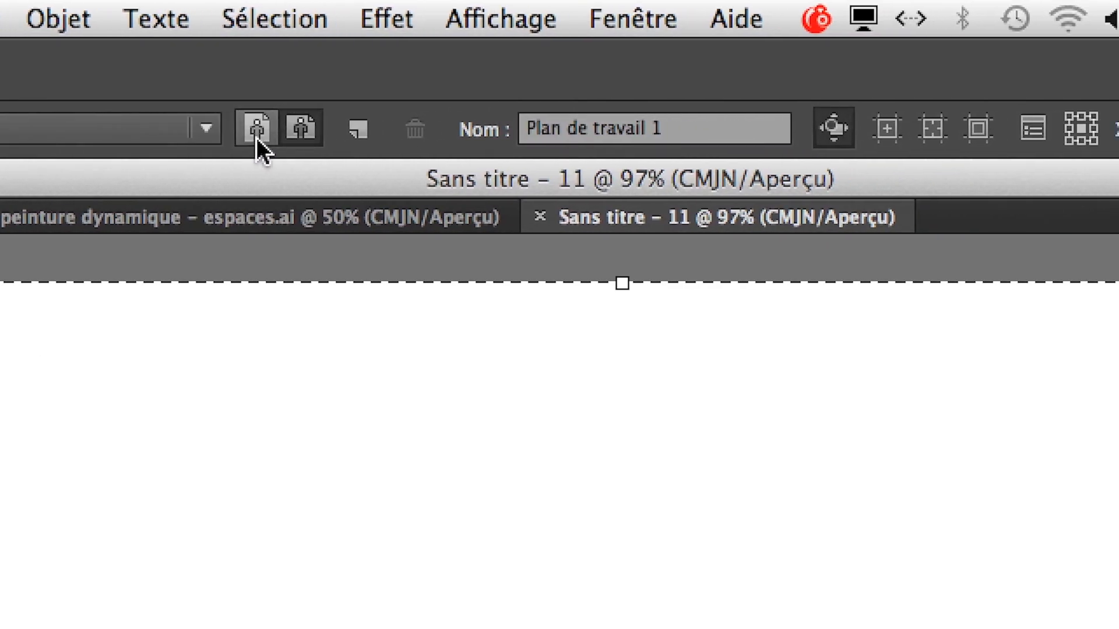
pyautogui.click(257, 137)
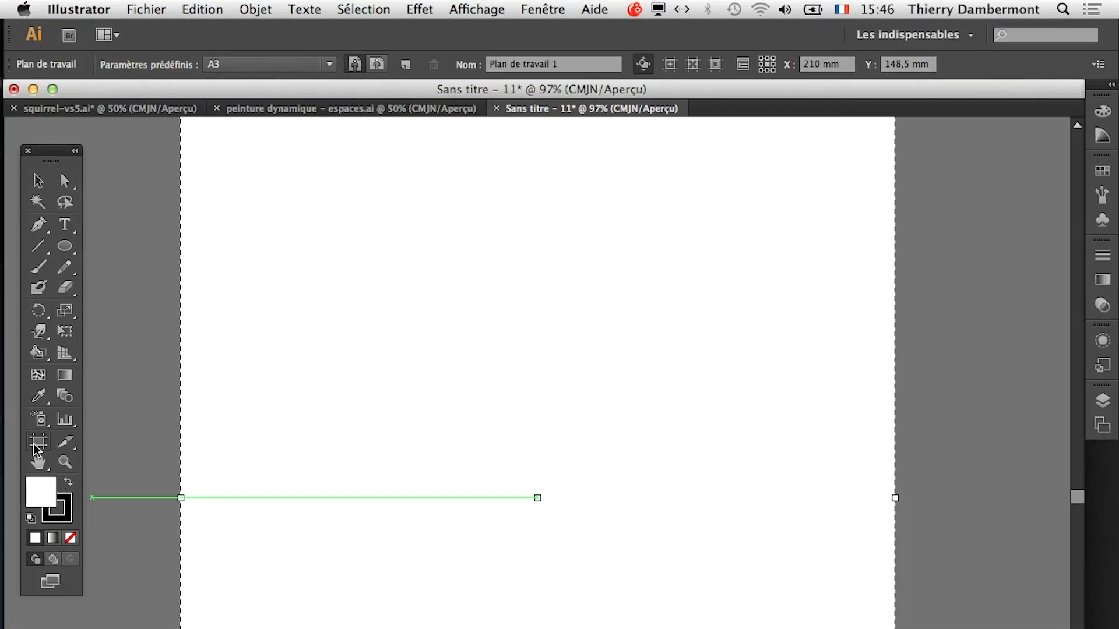
pyautogui.click(38, 181)
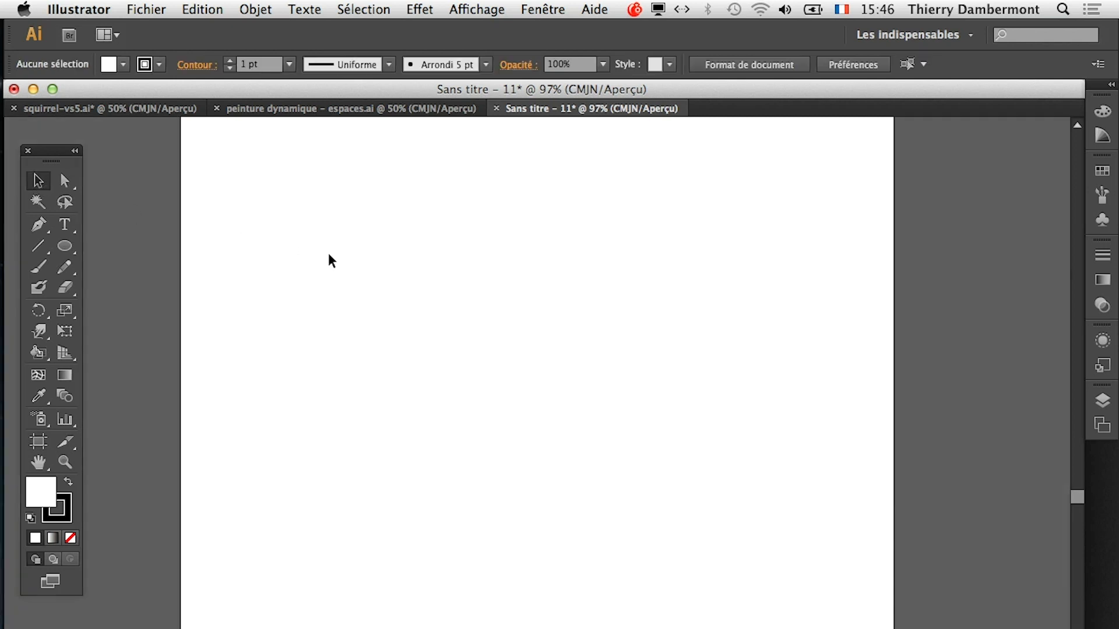
# - Draw the full outline of a giraffe freehand with the Pencil tool, starting and ending at the forehead
pyautogui.press('super+minus')
pyautogui.moveTo(376, 396); pyautogui.dragTo(347, 429)
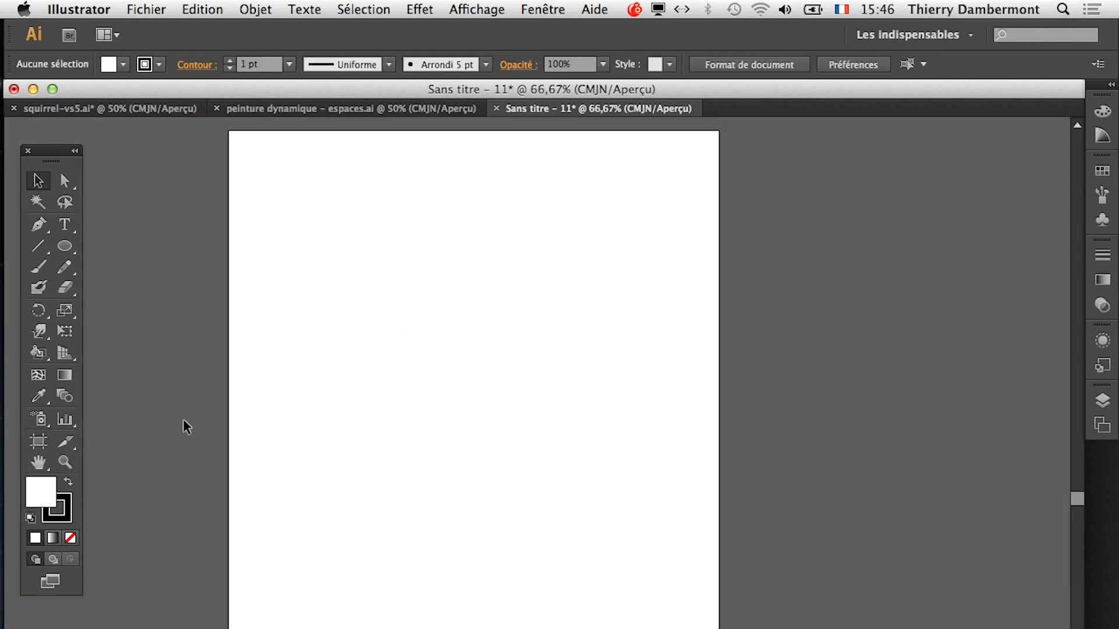
pyautogui.click(64, 267)
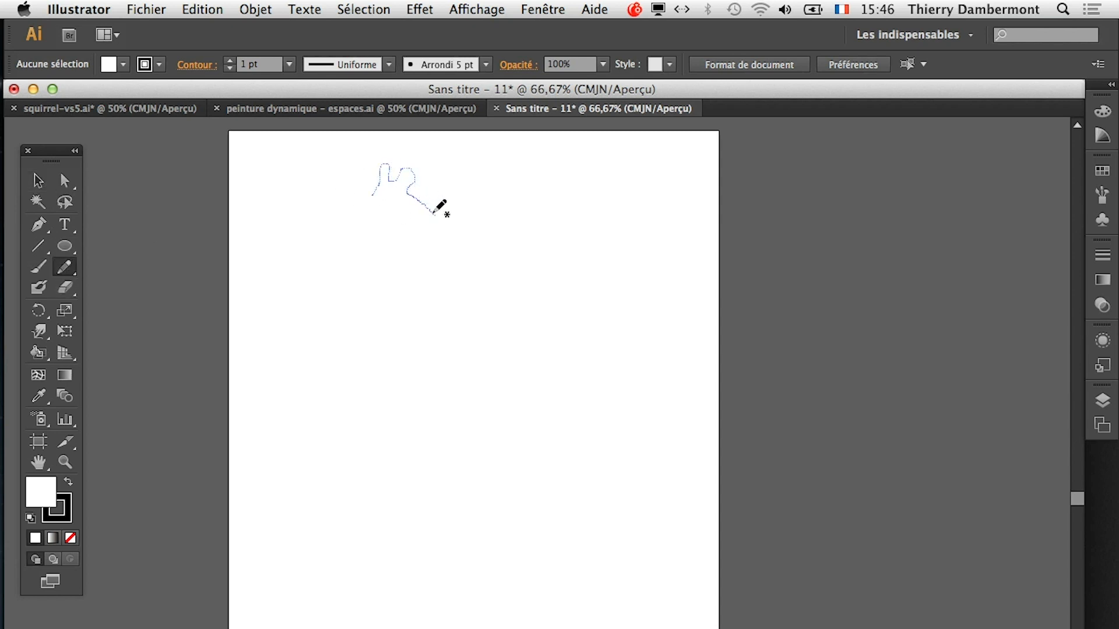
pyautogui.moveTo(476, 324); pyautogui.dragTo(486, 371)
pyautogui.moveTo(563, 387)
pyautogui.mouseDown()
pyautogui.moveTo(588, 386)
pyautogui.moveTo(605, 363)
pyautogui.mouseUp()
pyautogui.moveTo(421, 575); pyautogui.dragTo(454, 493)
pyautogui.moveTo(371, 222)
pyautogui.mouseDown()
pyautogui.moveTo(347, 205)
pyautogui.moveTo(379, 184)
pyautogui.mouseUp()
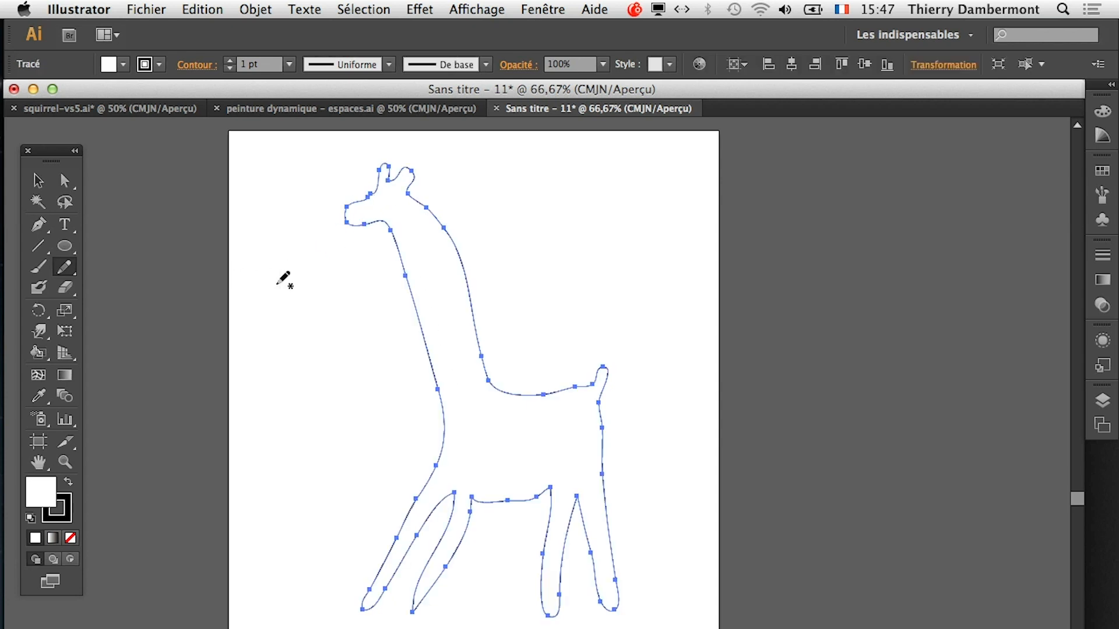
# - Reshape the giraffe's outline with the Warp tool, slimming the back of the neck and pulling out the tail and muzzle
pyautogui.click(38, 180)
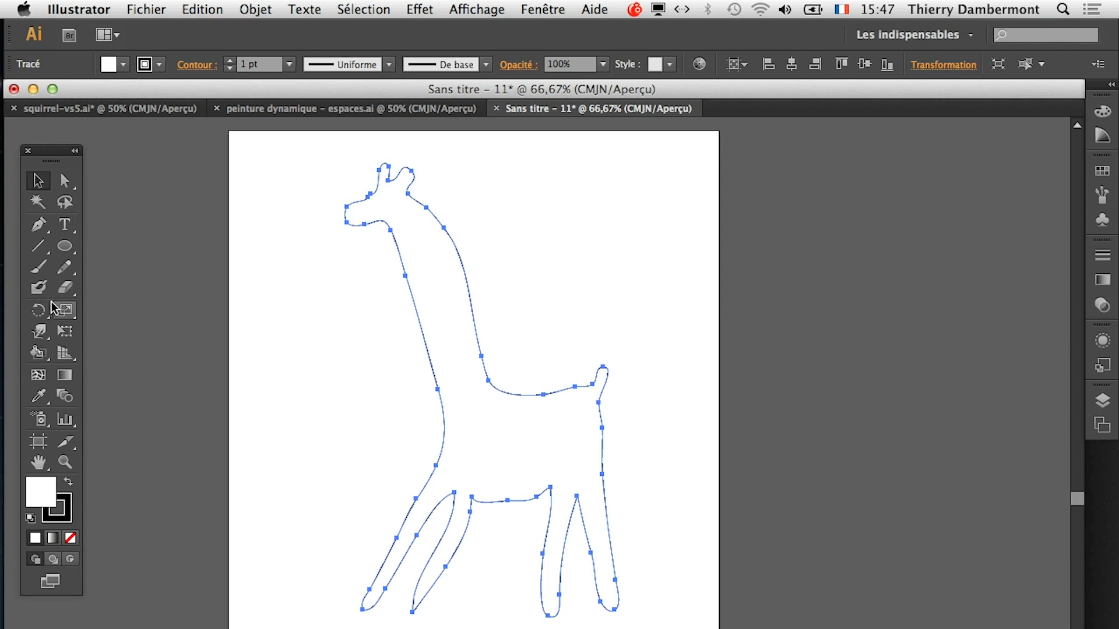
pyautogui.click(42, 329)
pyautogui.moveTo(501, 189)
pyautogui.mouseDown()
pyautogui.moveTo(490, 192)
pyautogui.moveTo(475, 323)
pyautogui.mouseUp()
pyautogui.moveTo(452, 221)
pyautogui.mouseDown()
pyautogui.moveTo(449, 267)
pyautogui.moveTo(475, 271)
pyautogui.moveTo(477, 379)
pyautogui.moveTo(490, 332)
pyautogui.moveTo(490, 382)
pyautogui.mouseUp()
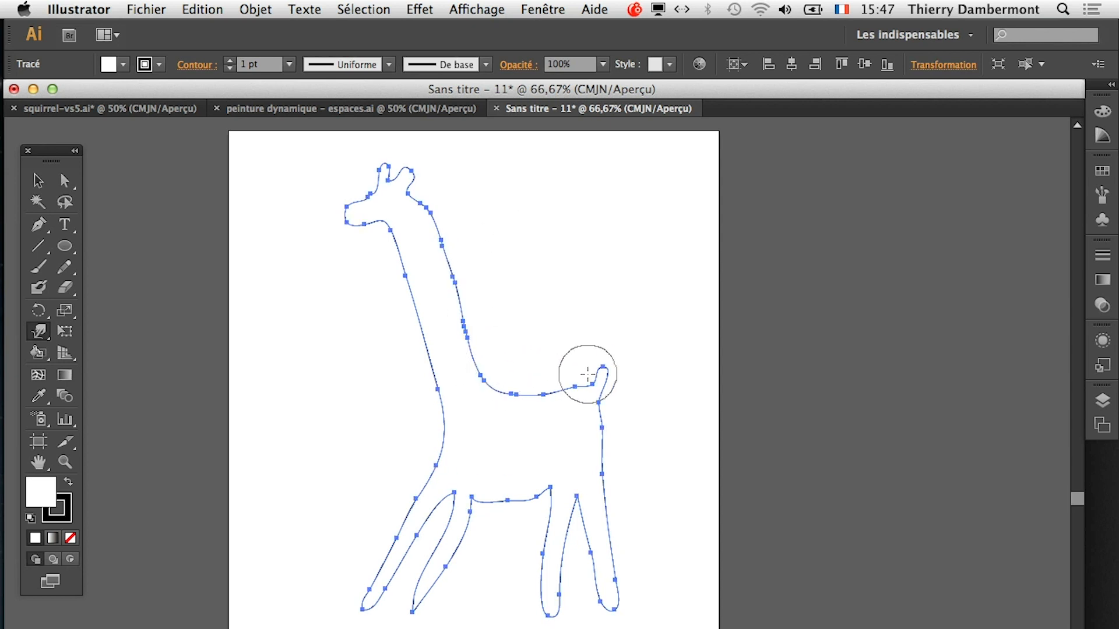
pyautogui.moveTo(587, 370); pyautogui.dragTo(624, 356)
pyautogui.moveTo(368, 215); pyautogui.dragTo(331, 209)
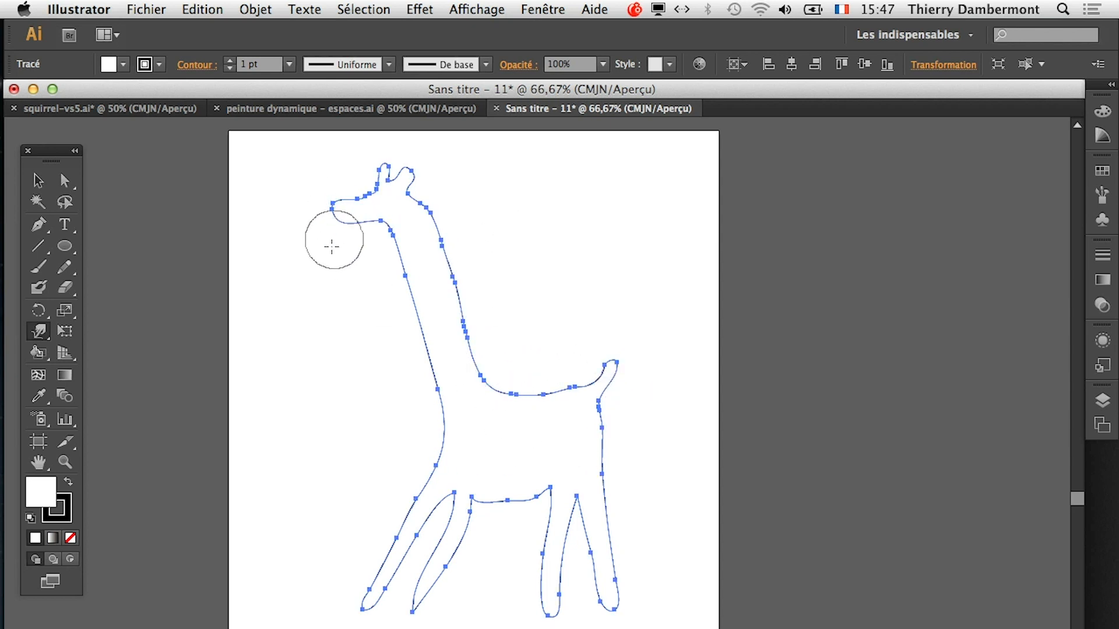
# - Warp the lower ends of the giraffe's four legs into feet, and deselect the outline
pyautogui.moveTo(417, 527); pyautogui.dragTo(447, 619)
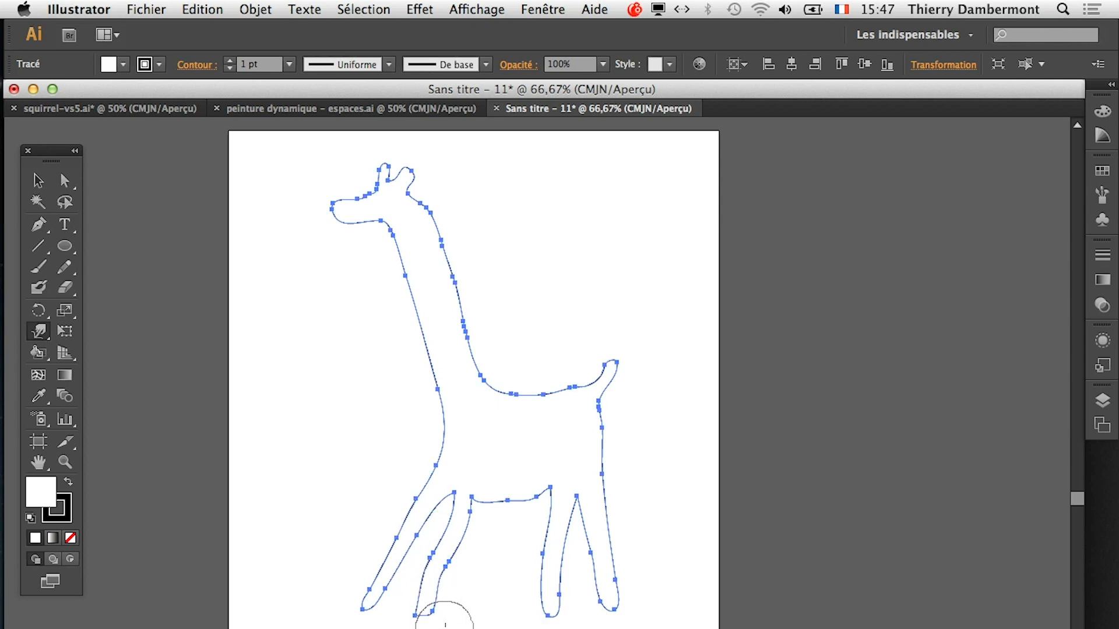
pyautogui.moveTo(375, 594)
pyautogui.mouseDown()
pyautogui.moveTo(386, 599)
pyautogui.moveTo(373, 601)
pyautogui.mouseUp()
pyautogui.moveTo(547, 603); pyautogui.dragTo(521, 607)
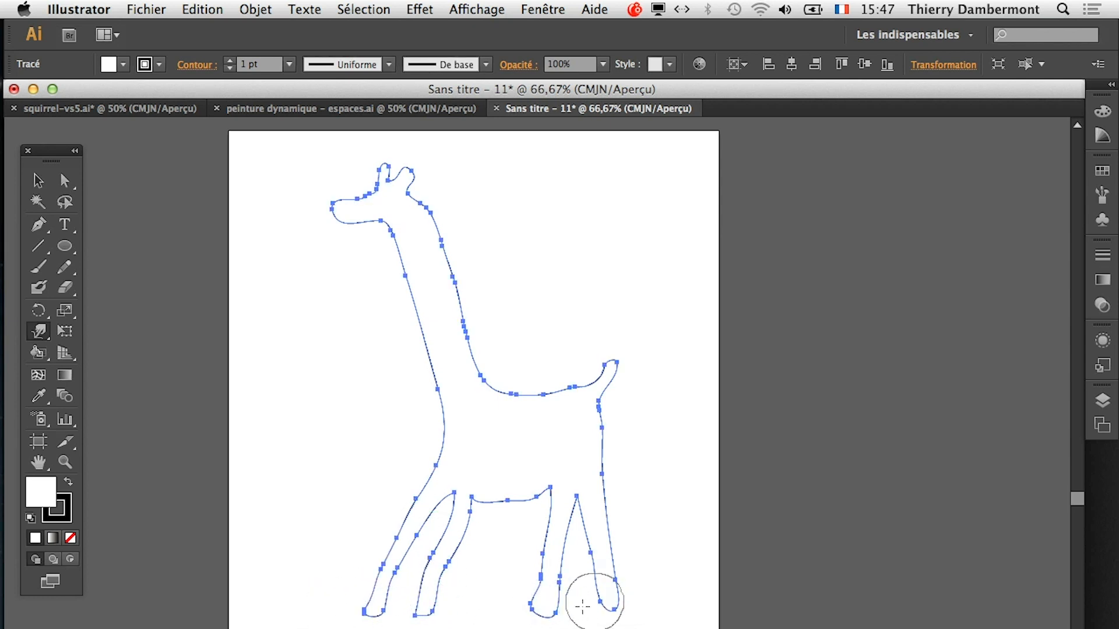
pyautogui.moveTo(607, 593); pyautogui.dragTo(580, 623)
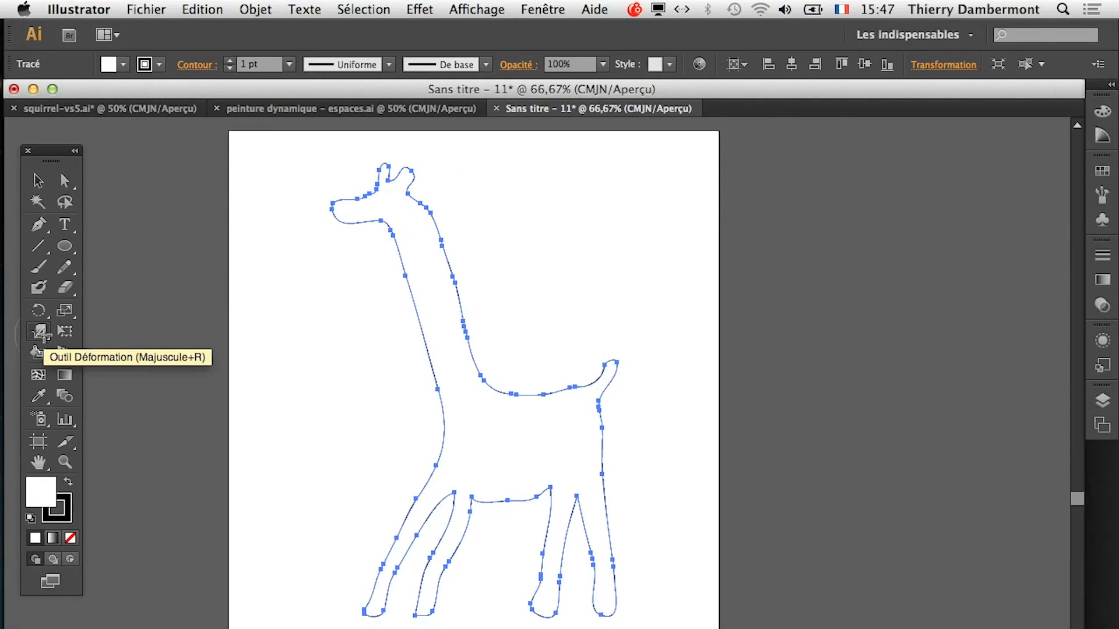
pyautogui.click(40, 180)
pyautogui.click(271, 320)
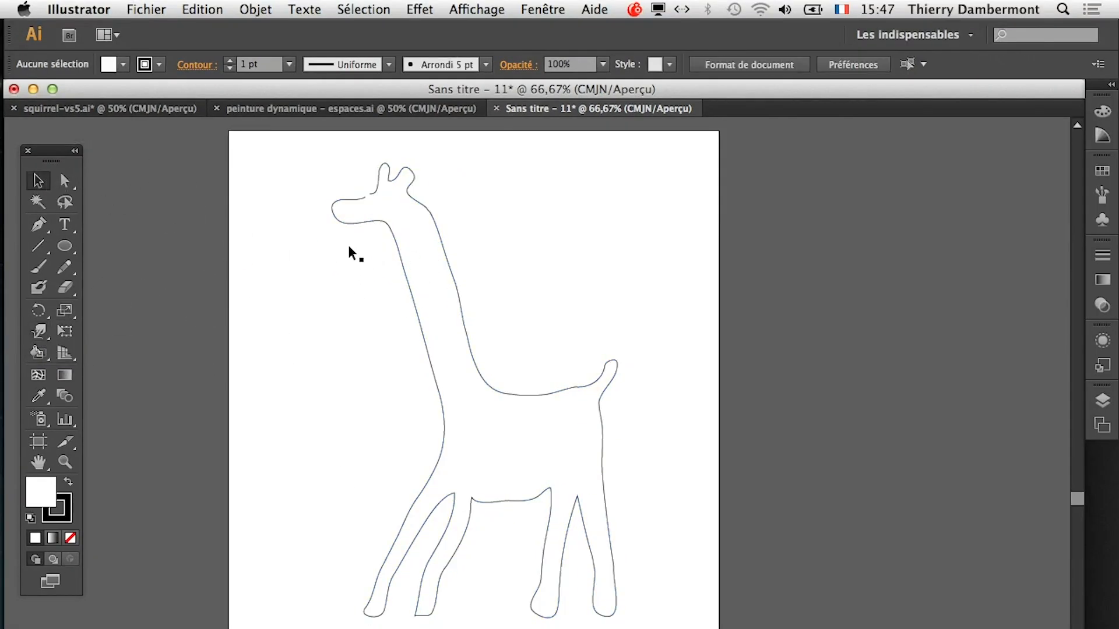
# - Move the two open endpoints at the giraffe's forehead closer together with the Direct Selection tool
pyautogui.scroll(4, 362, 191)
pyautogui.press('a')
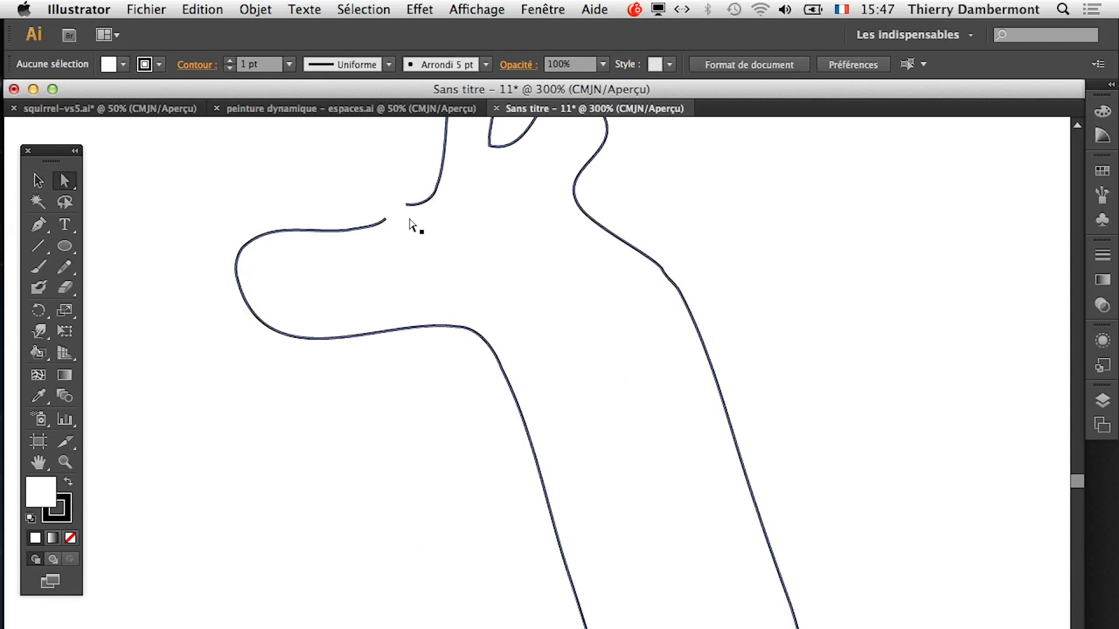
pyautogui.moveTo(406, 205); pyautogui.dragTo(406, 214)
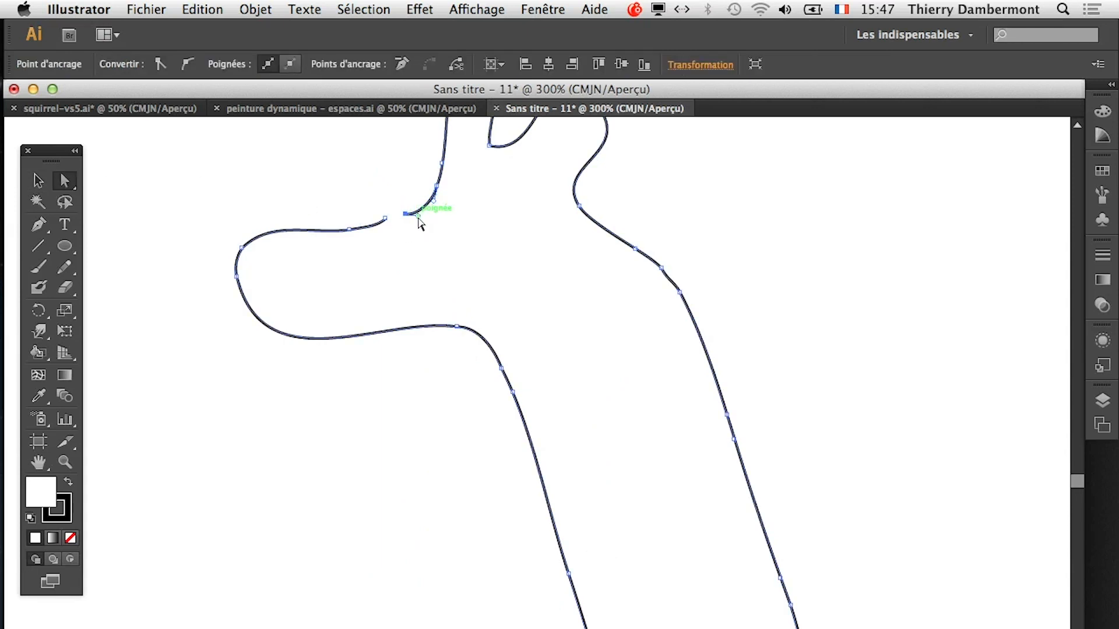
pyautogui.click(386, 220)
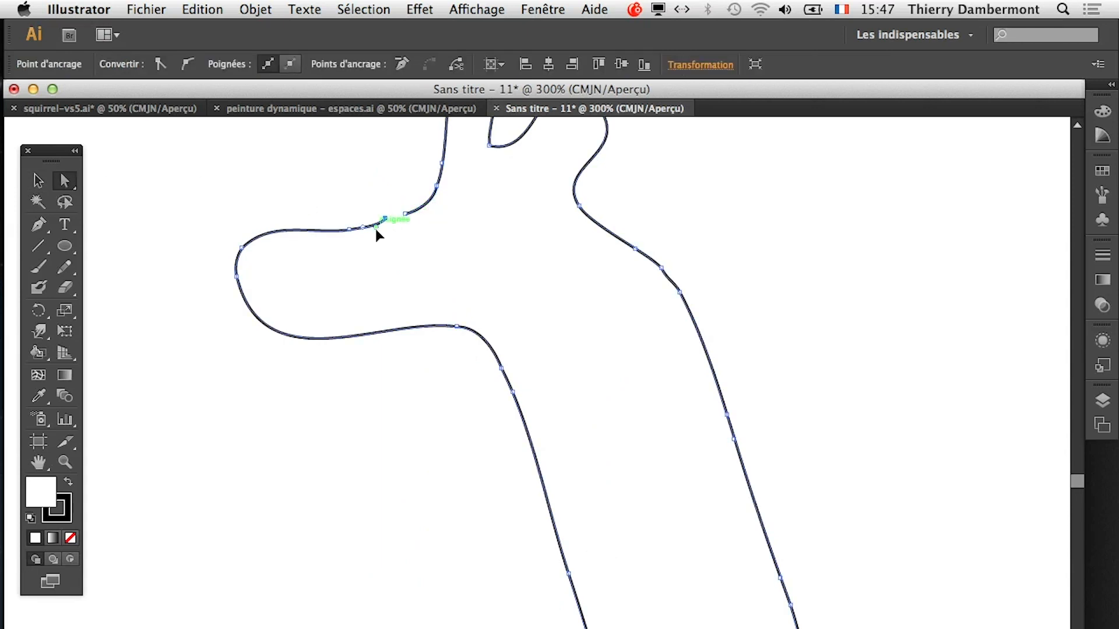
pyautogui.moveTo(384, 219); pyautogui.dragTo(394, 218)
pyautogui.scroll(2, 404, 221)
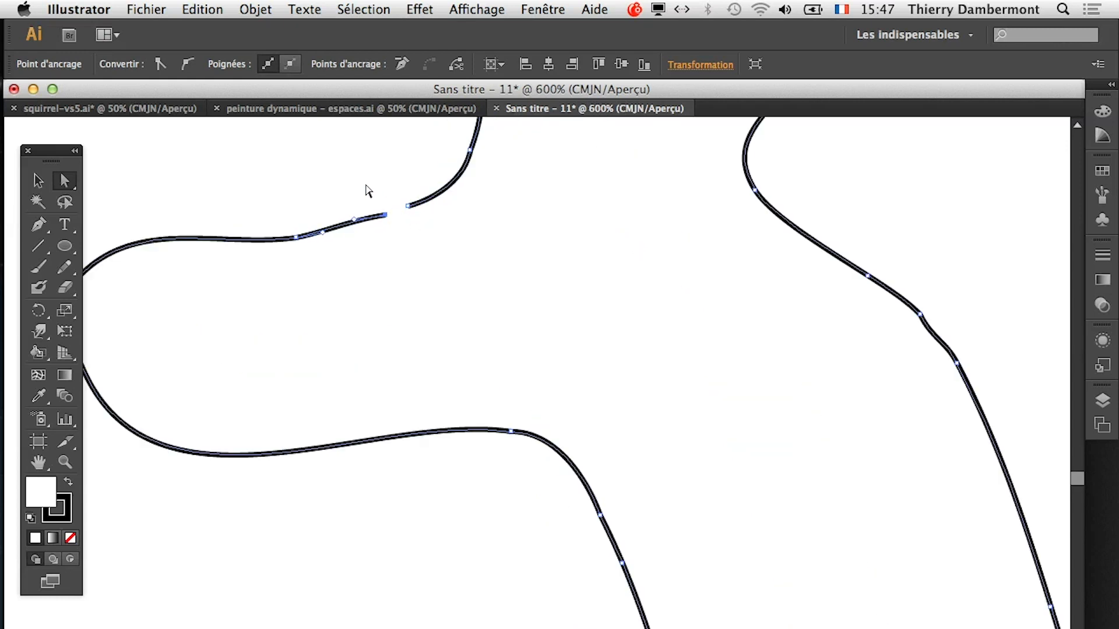
# - Try to join the outline's open ends with only the muzzle-side endpoint selected
pyautogui.click(256, 10)
pyautogui.moveTo(467, 338)
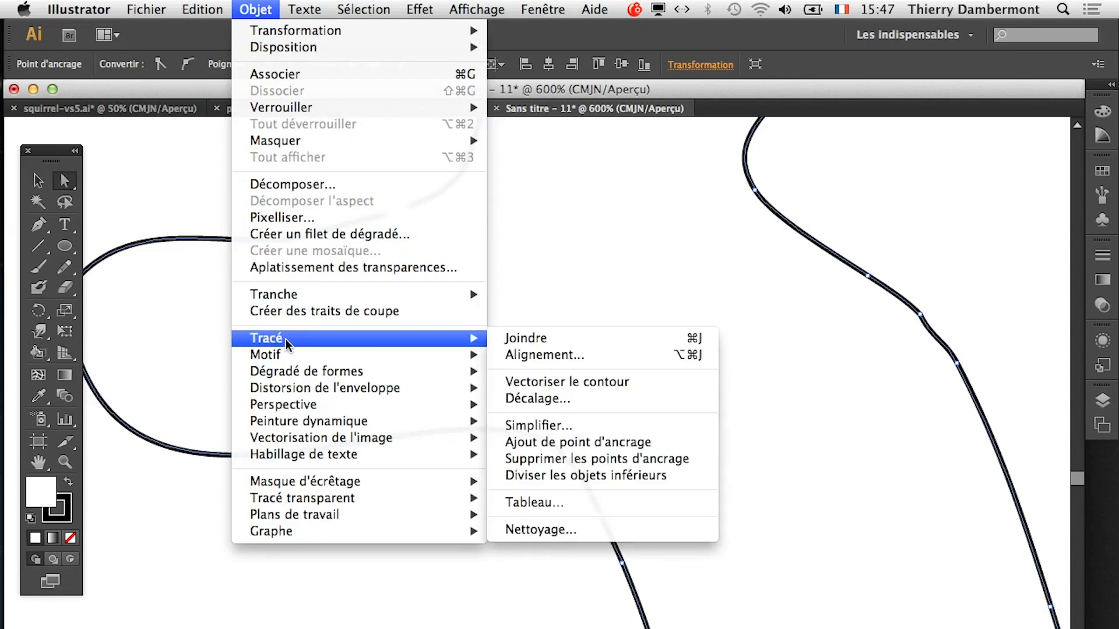
pyautogui.click(561, 341)
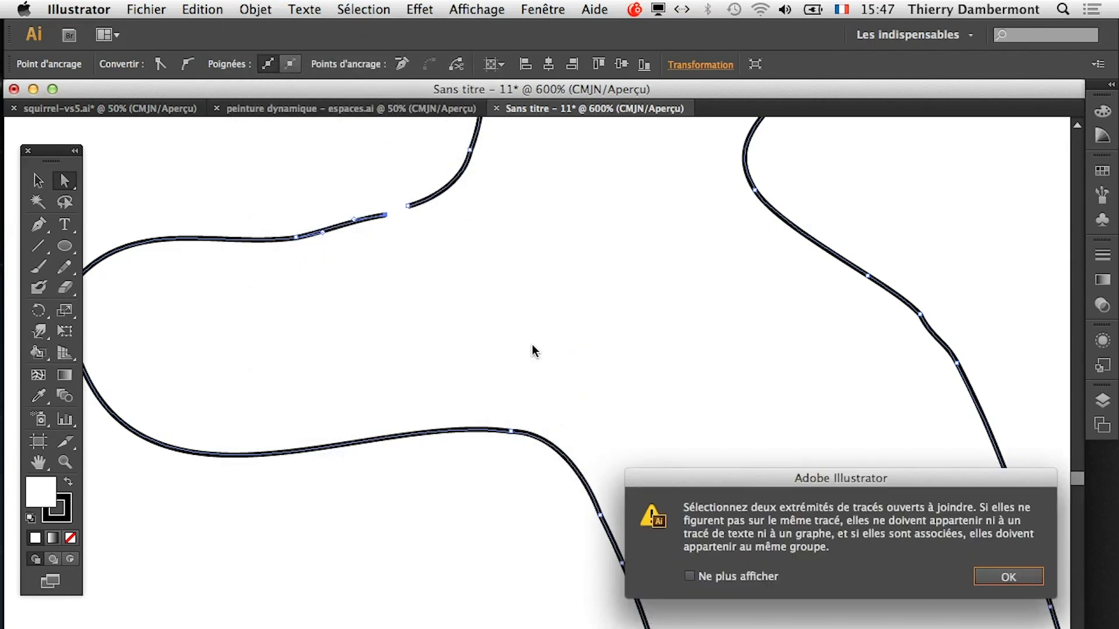
pyautogui.click(998, 577)
# - Select the whole giraffe path, join its open ends at the forehead, and deselect it
pyautogui.click(38, 181)
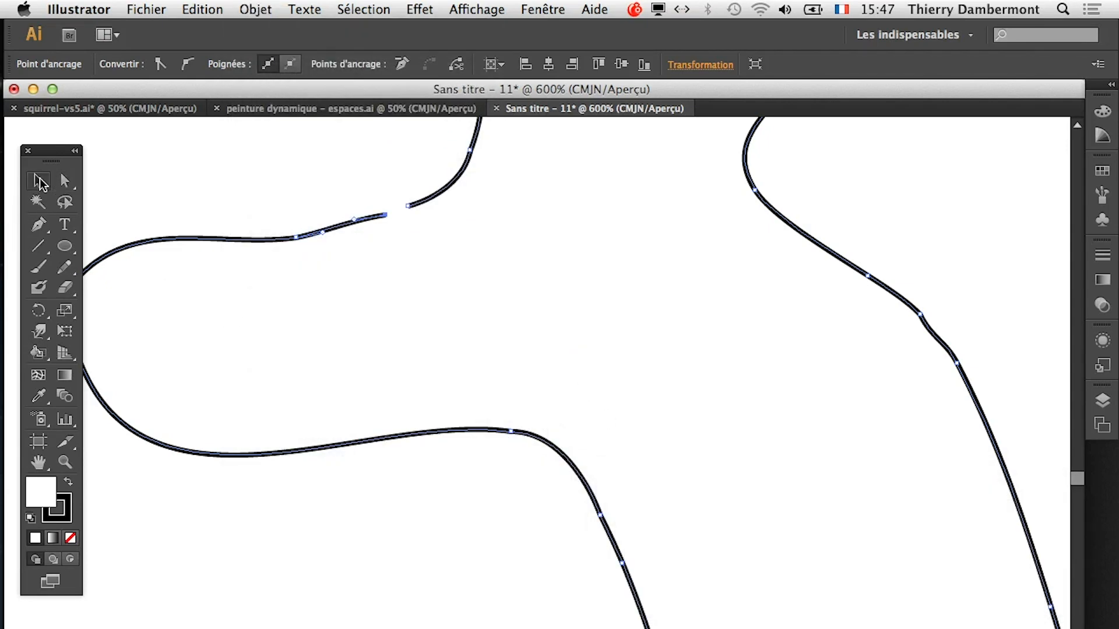
pyautogui.click(224, 192)
pyautogui.moveTo(224, 192); pyautogui.dragTo(348, 245)
pyautogui.click(256, 9)
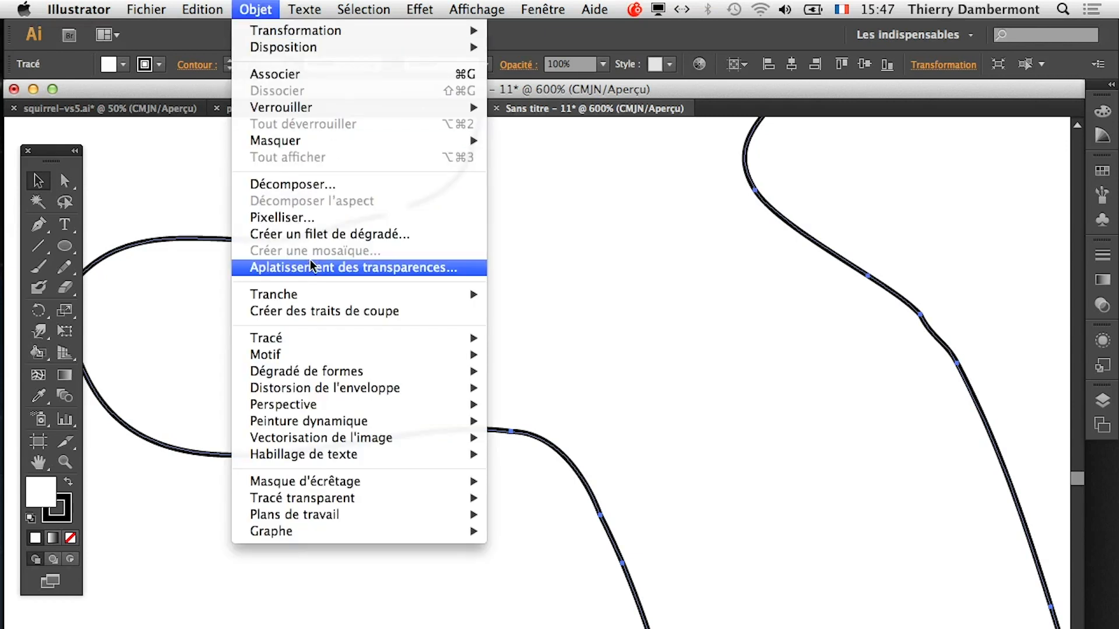
pyautogui.moveTo(321, 334)
pyautogui.click(507, 337)
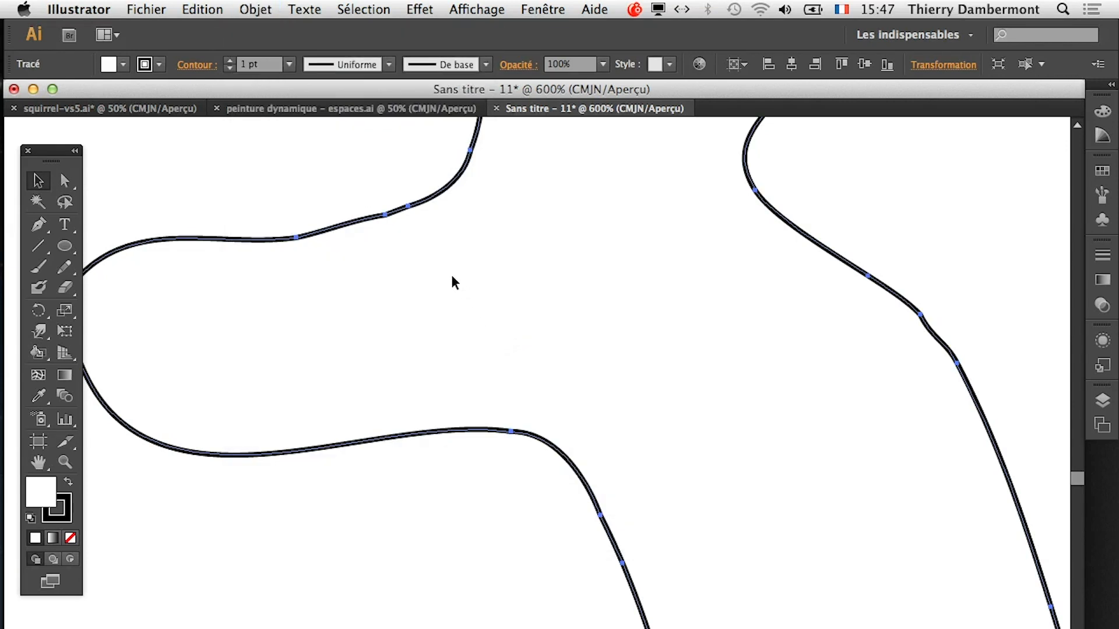
pyautogui.scroll(-2, 461, 344)
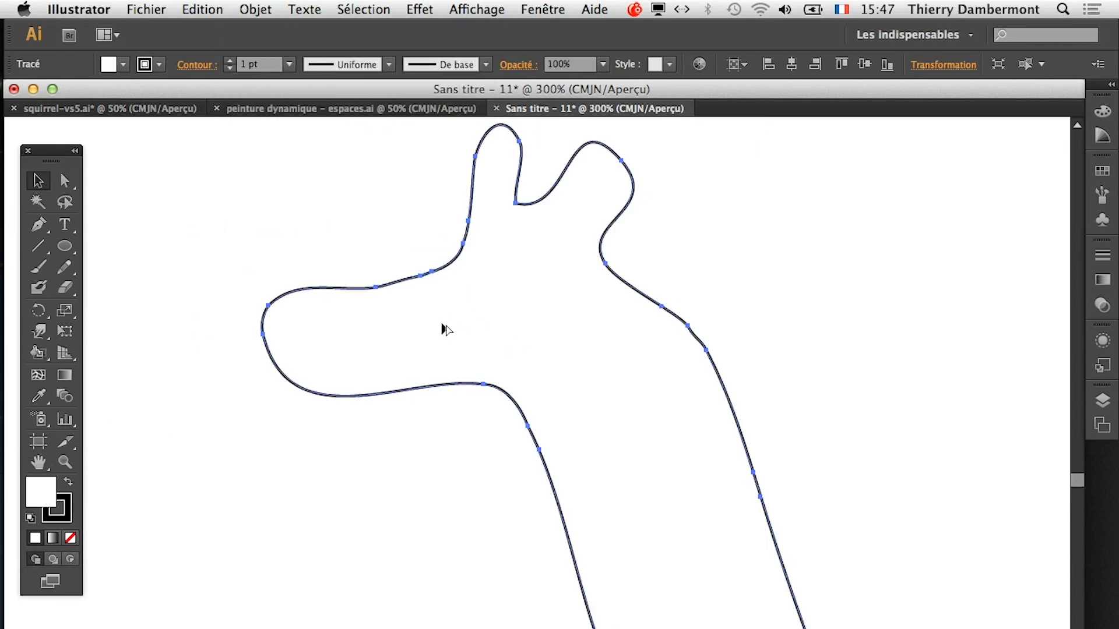
pyautogui.scroll(-3, 446, 330)
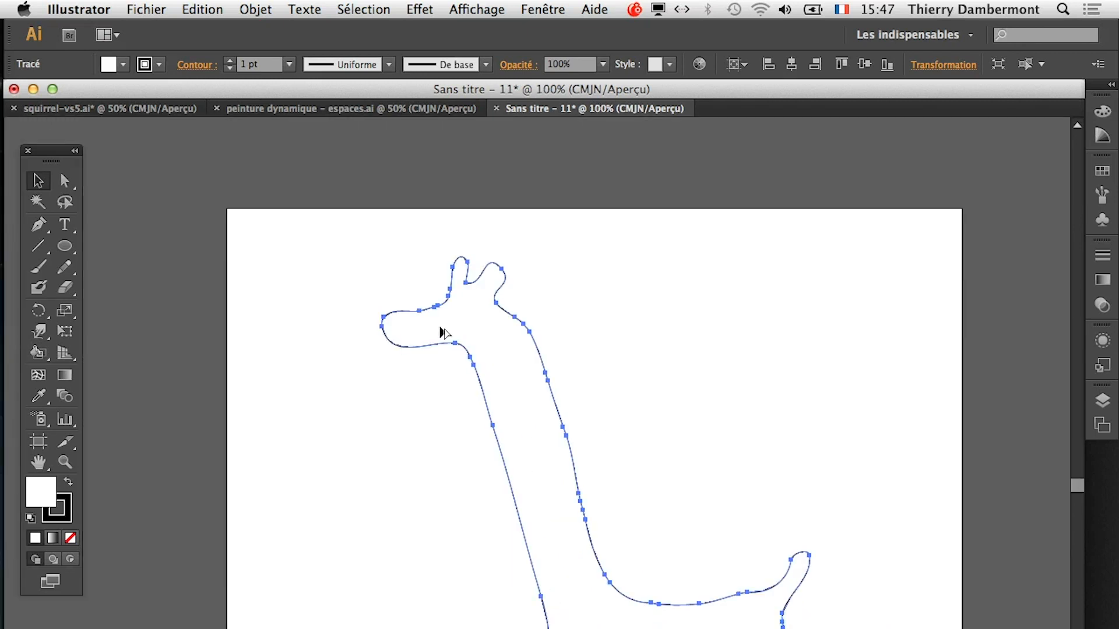
pyautogui.scroll(-1, 441, 332)
pyautogui.moveTo(450, 412); pyautogui.dragTo(334, 324)
pyautogui.click(464, 337)
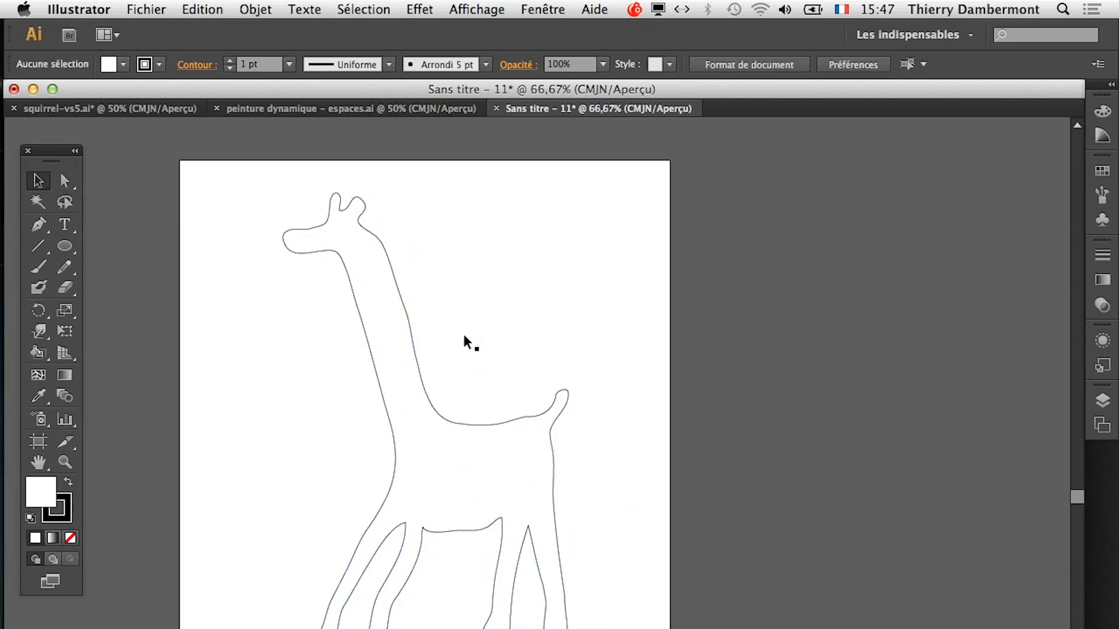
# - Save the document as girafe-vs1.ai in the le 21 mars 2014 folder, accepting the Illustrator CS6 save options
pyautogui.click(169, 6)
pyautogui.click(175, 157)
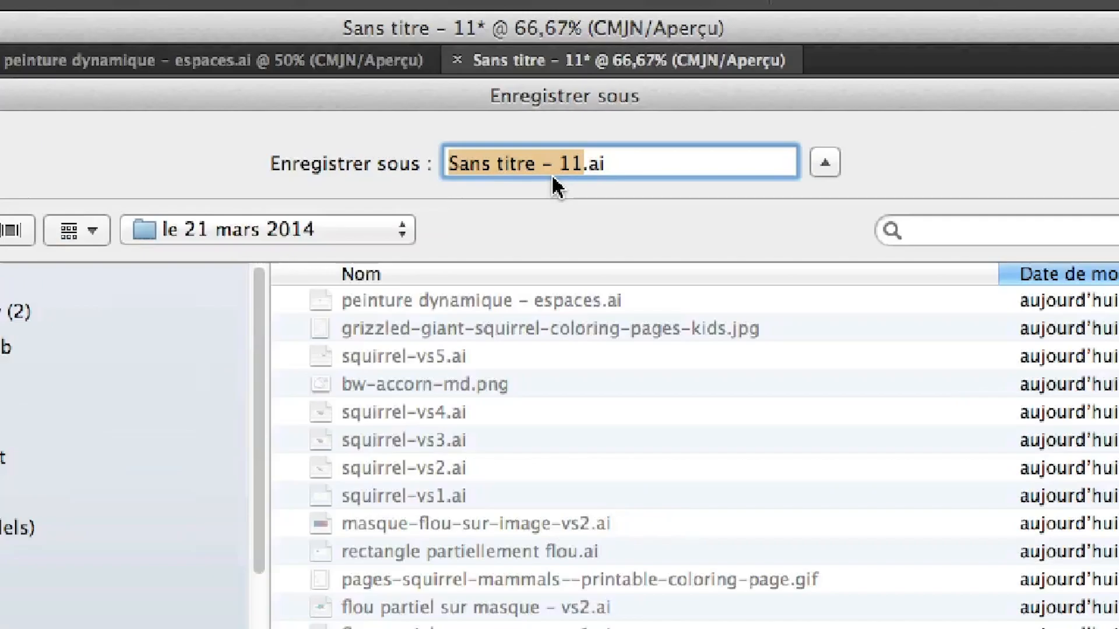
pyautogui.write('girafe-vs1')
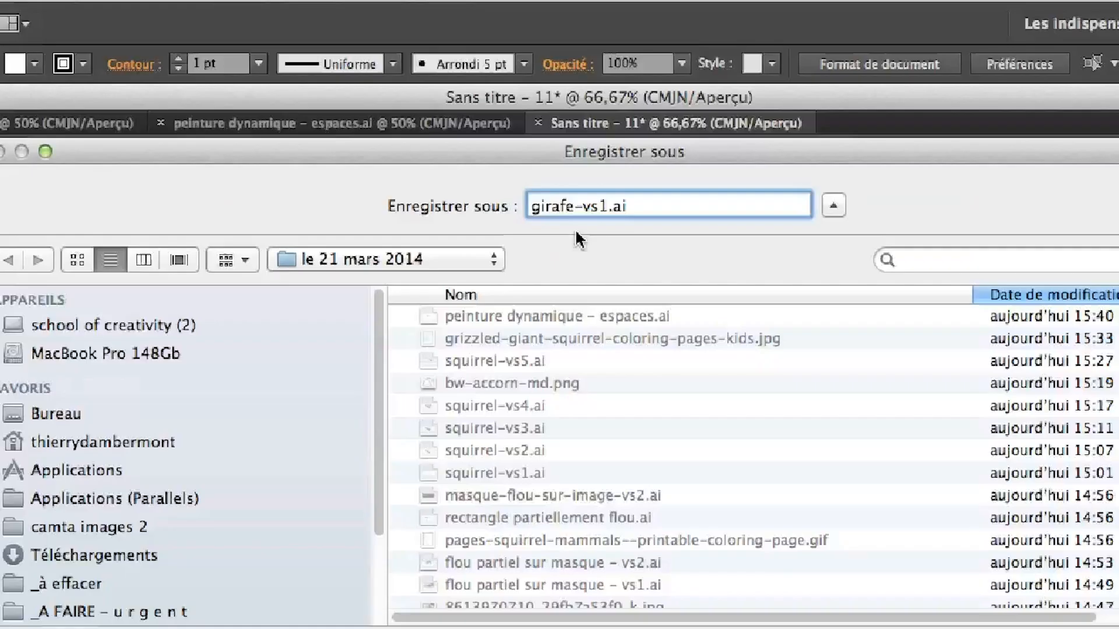
pyautogui.click(976, 577)
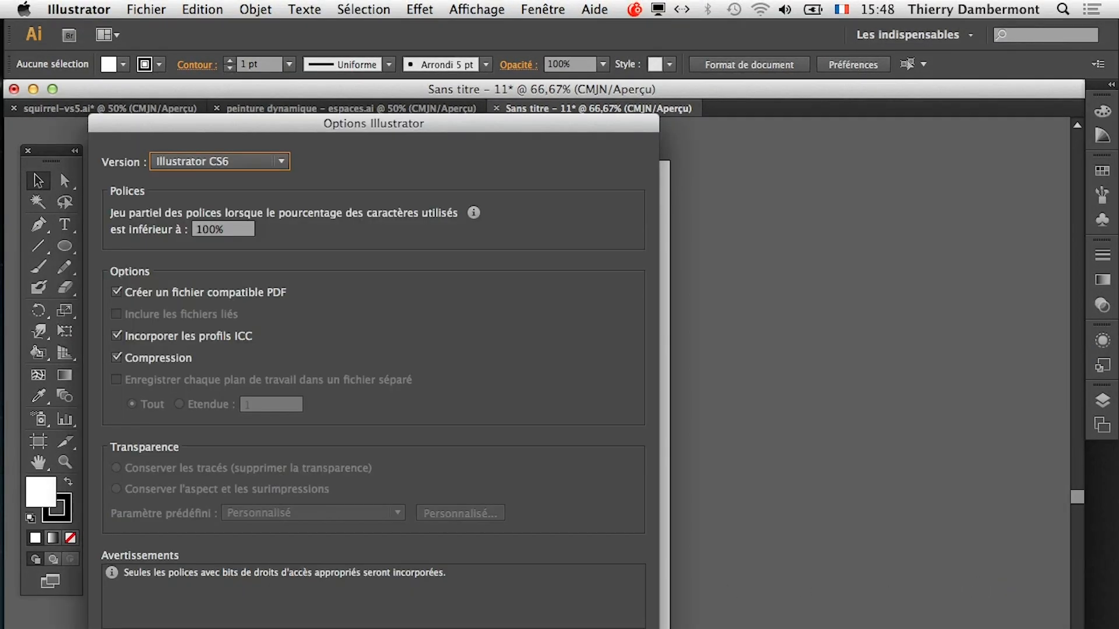
pyautogui.press('Return')
# - Select the giraffe outline, float the Swatches panel beside the artboard, and collapse the Symbols panel
pyautogui.click(454, 422)
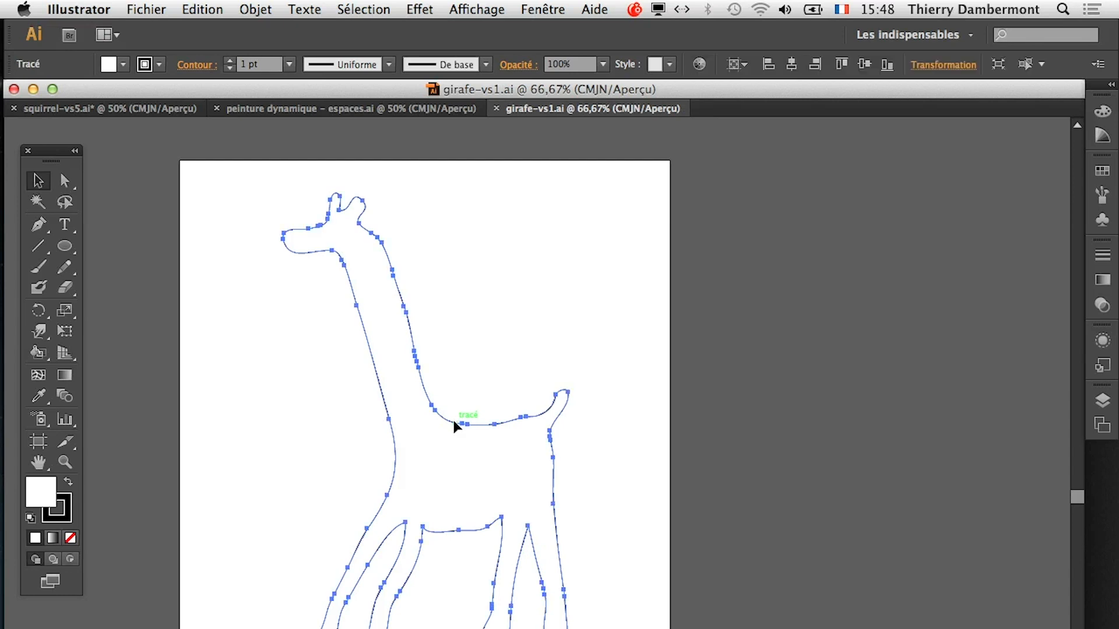
pyautogui.click(1102, 171)
pyautogui.moveTo(894, 156); pyautogui.dragTo(745, 158)
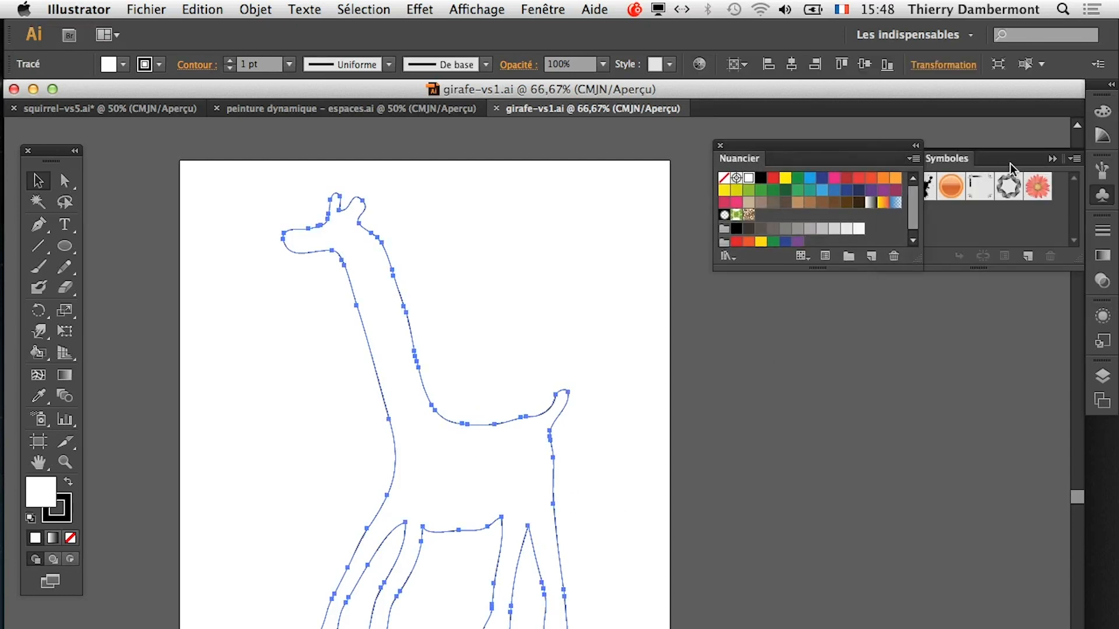
pyautogui.click(1052, 159)
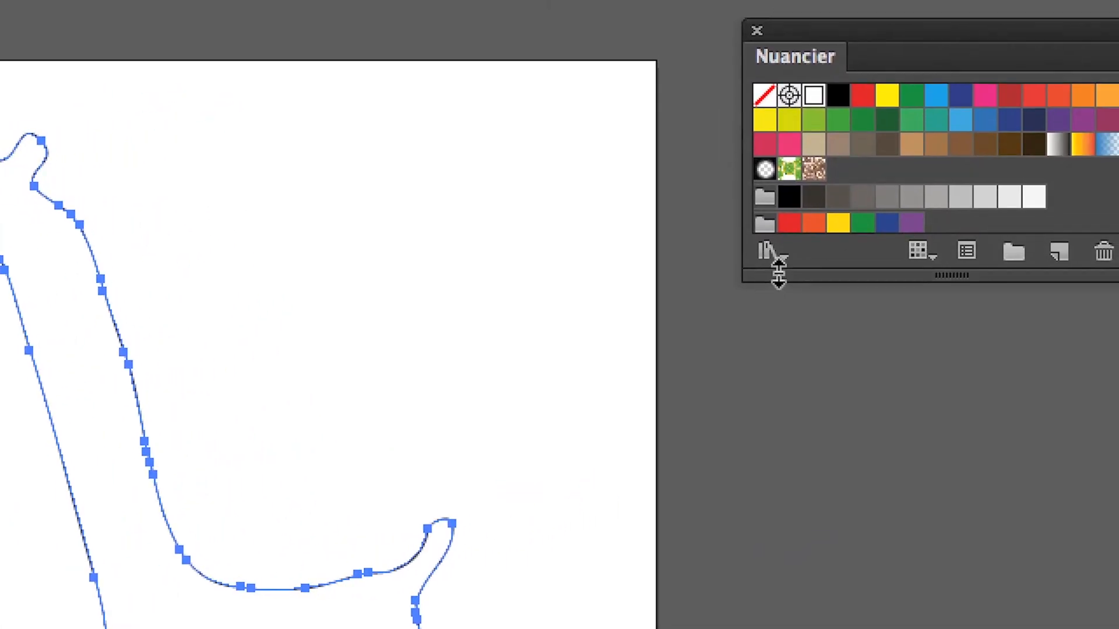
# - Open the Nature_Peaux d'animaux pattern swatch library, place it beside the giraffe, and close it
pyautogui.click(771, 256)
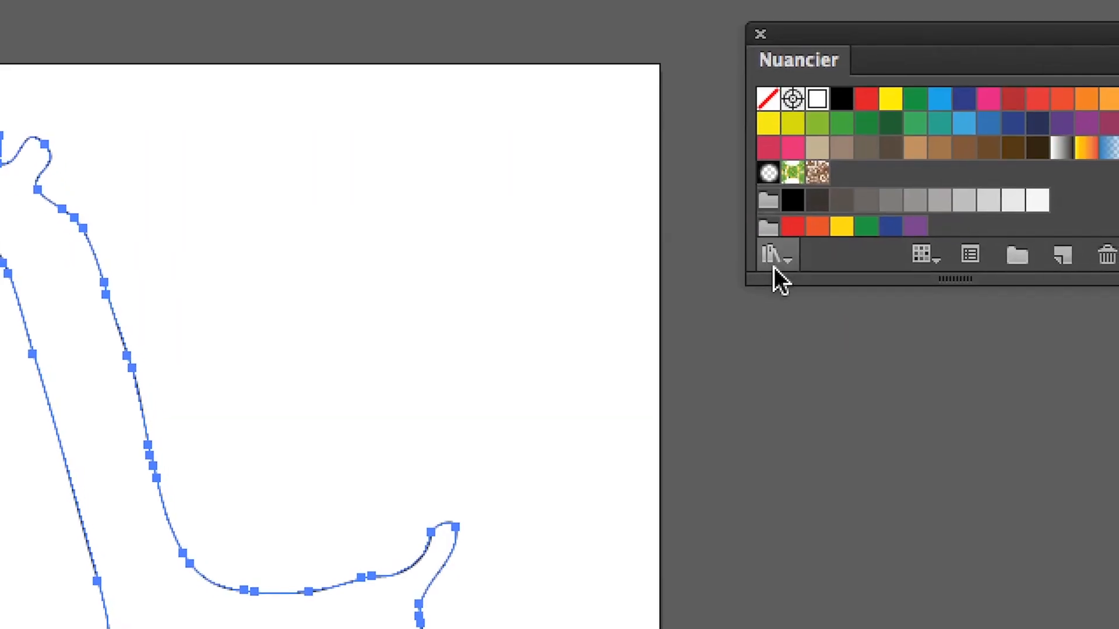
pyautogui.click(770, 406)
pyautogui.moveTo(831, 512)
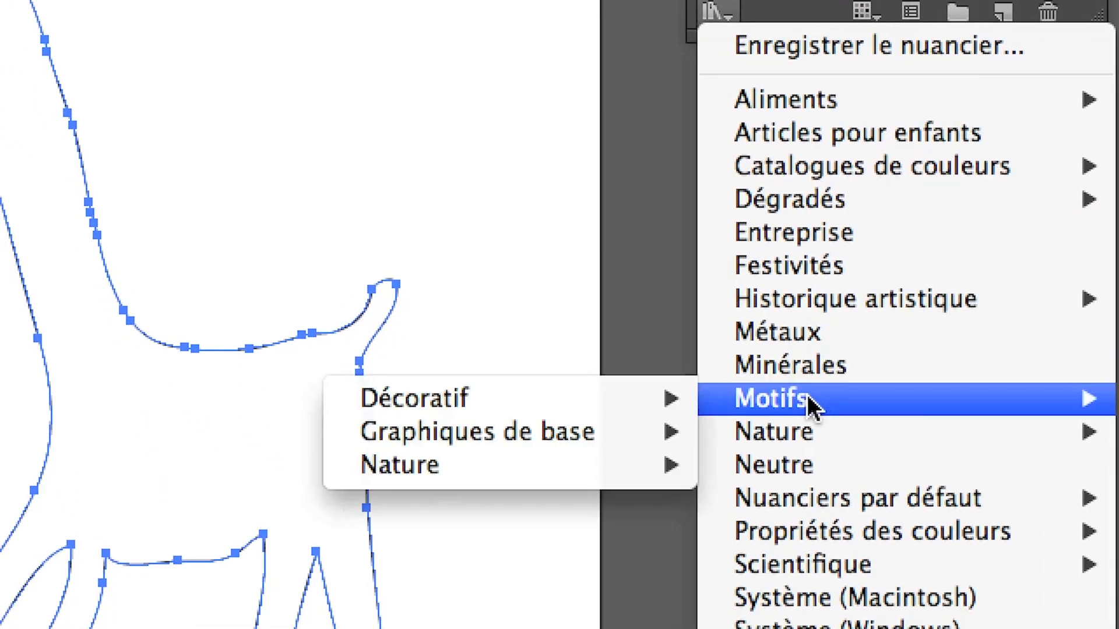
pyautogui.moveTo(626, 580)
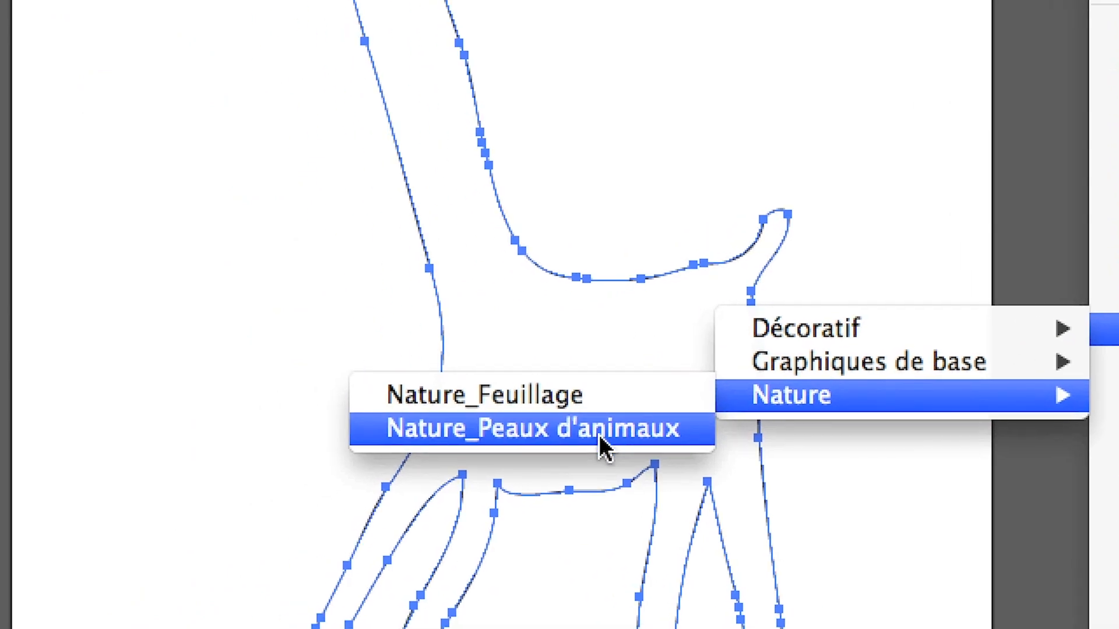
pyautogui.click(599, 435)
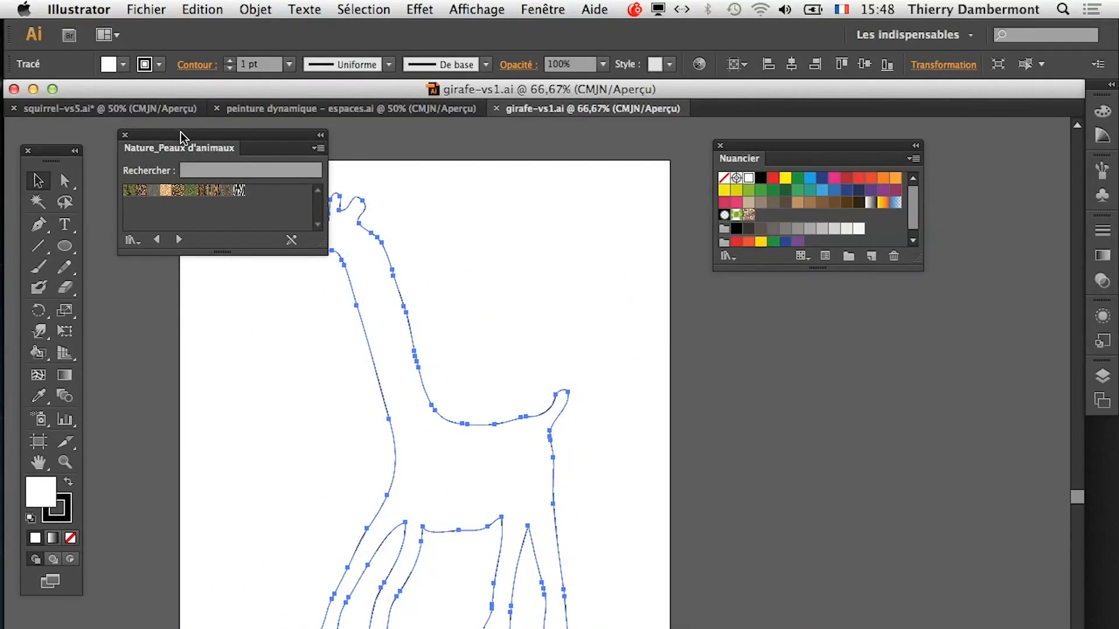
pyautogui.moveTo(182, 138); pyautogui.dragTo(720, 452)
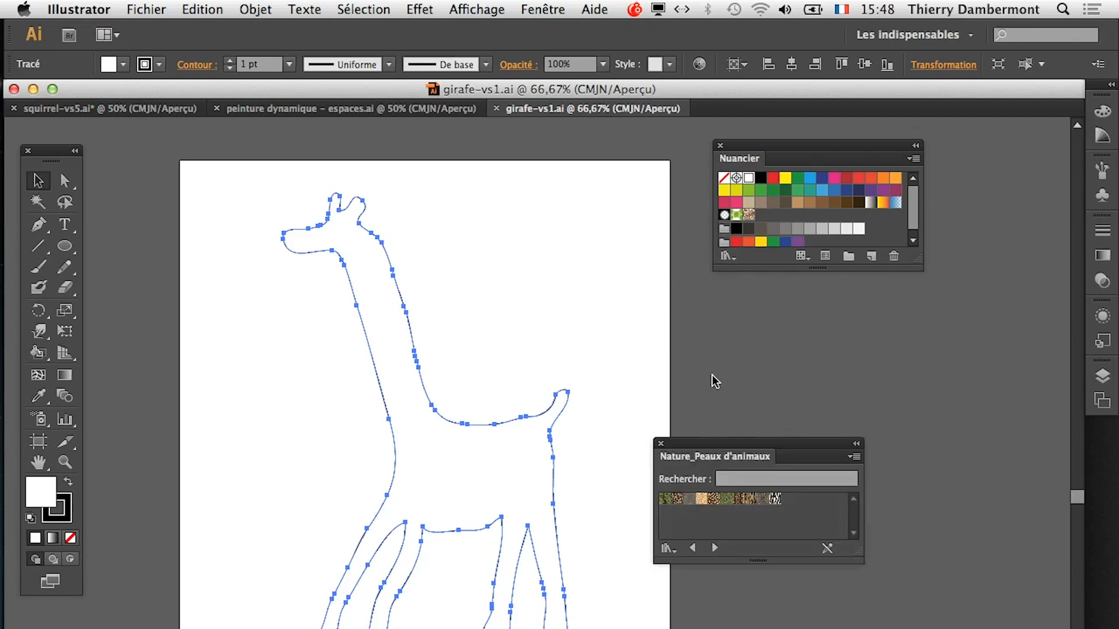
pyautogui.click(660, 446)
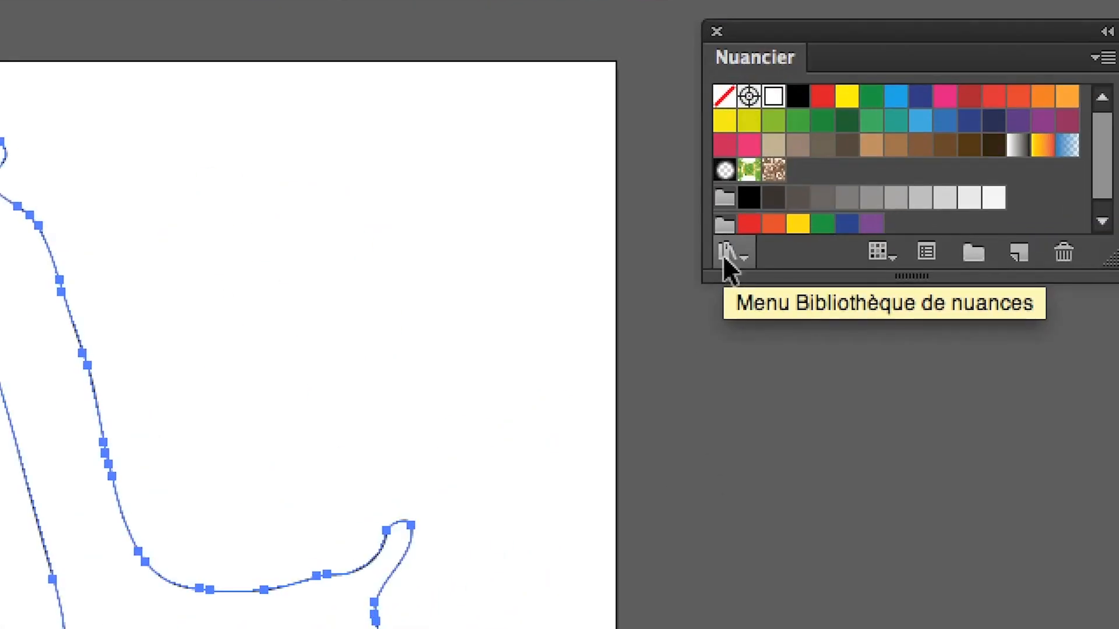
pyautogui.click(726, 258)
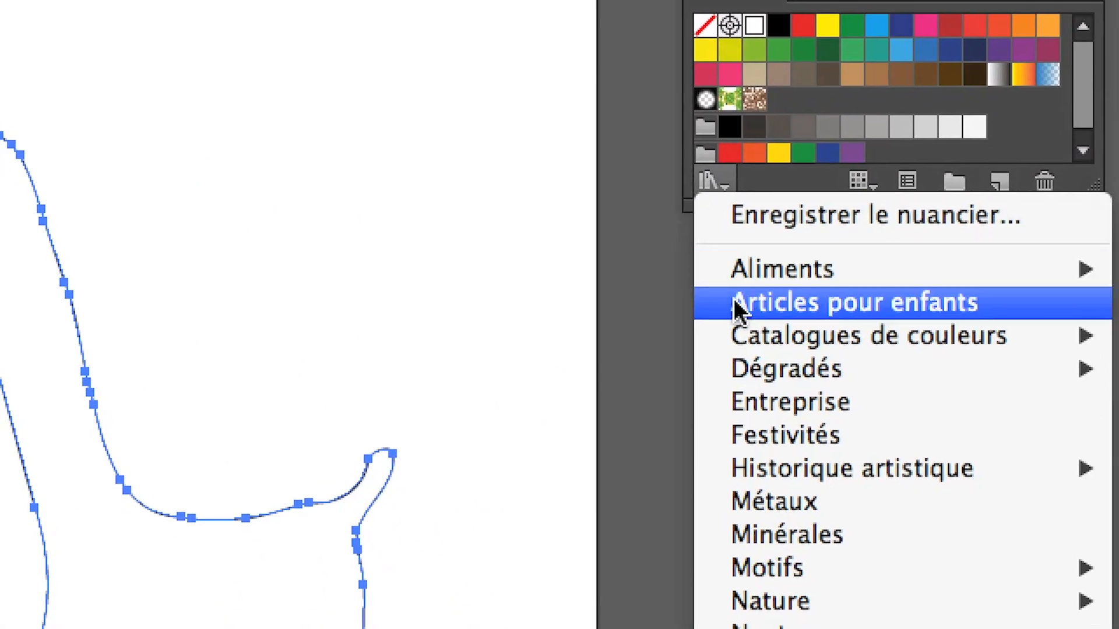
pyautogui.moveTo(877, 628)
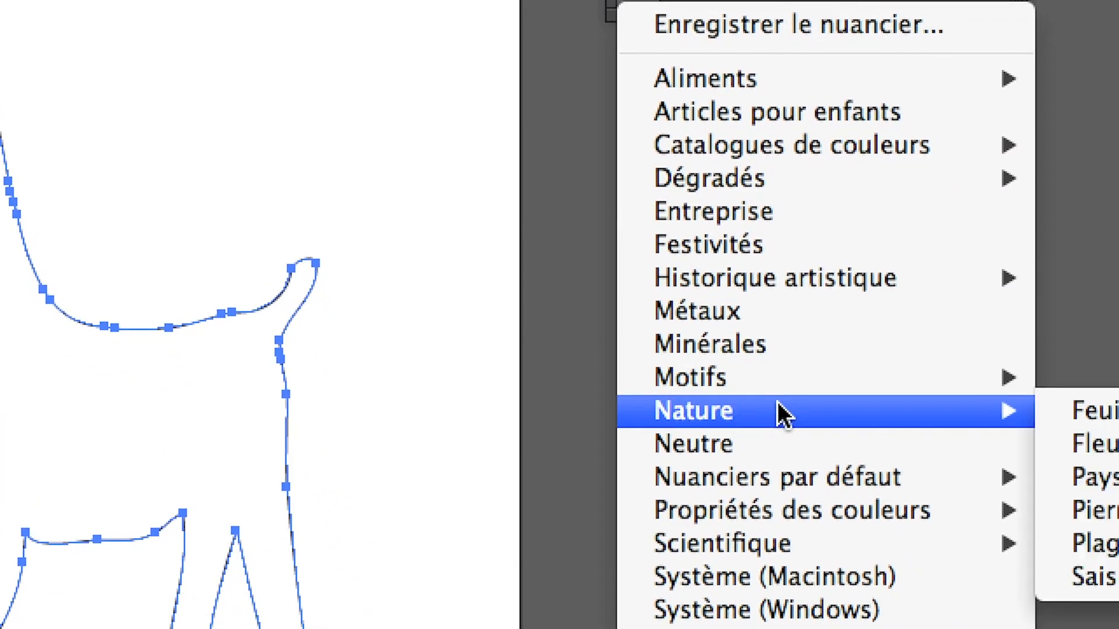
pyautogui.moveTo(774, 385)
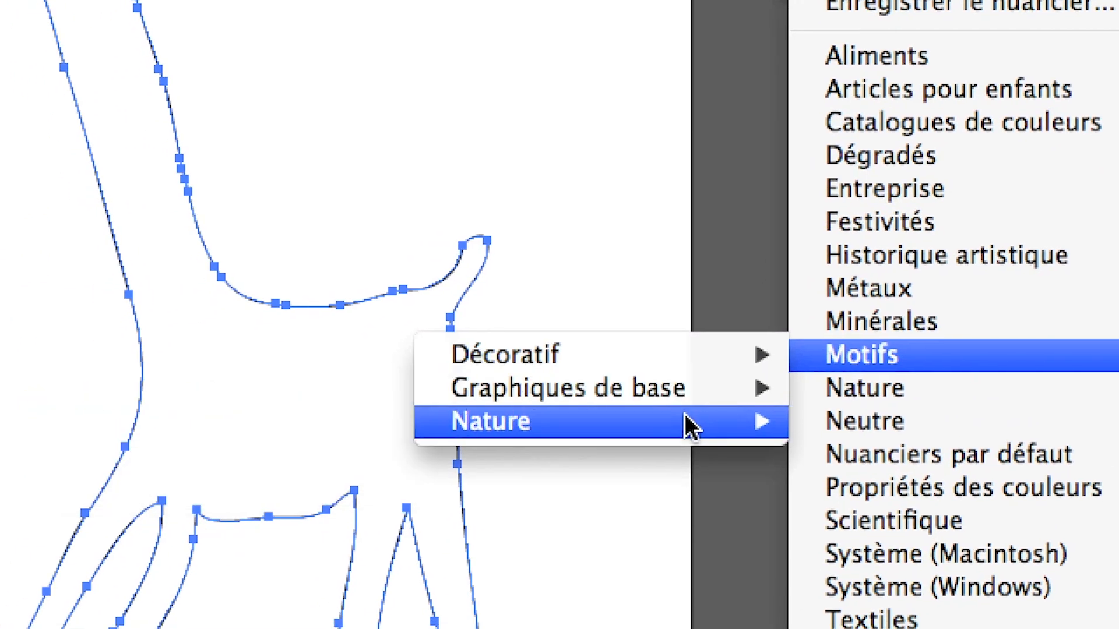
pyautogui.moveTo(685, 415)
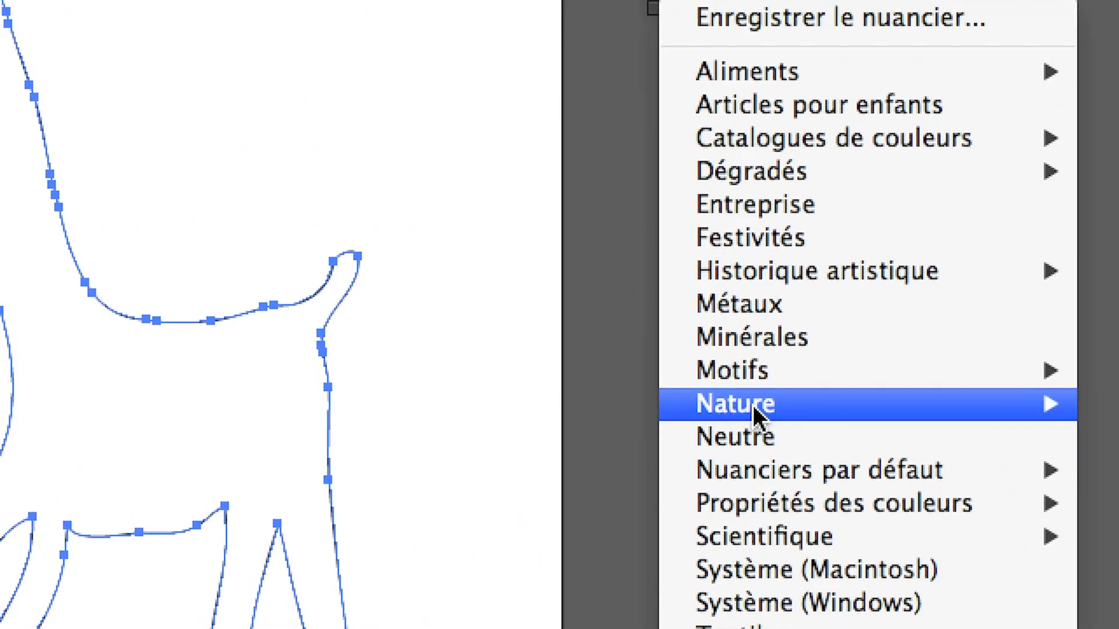
pyautogui.moveTo(1086, 356)
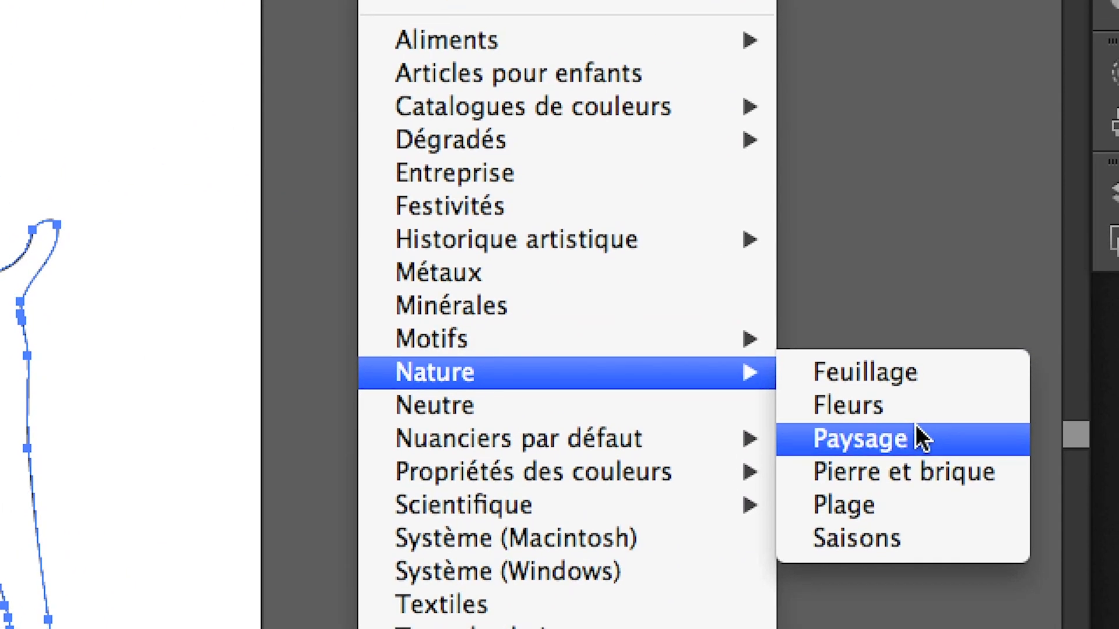
pyautogui.click(919, 438)
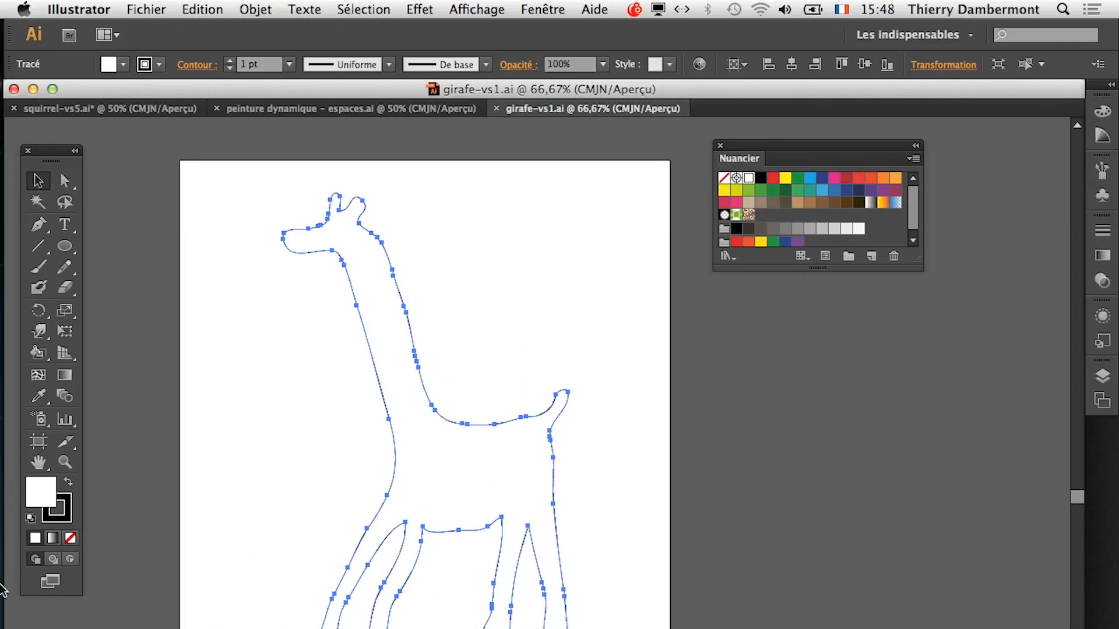
# - Switch to Firefox and close the grizzled-giant-squirrel coloring page tab
pyautogui.click(36, 619)
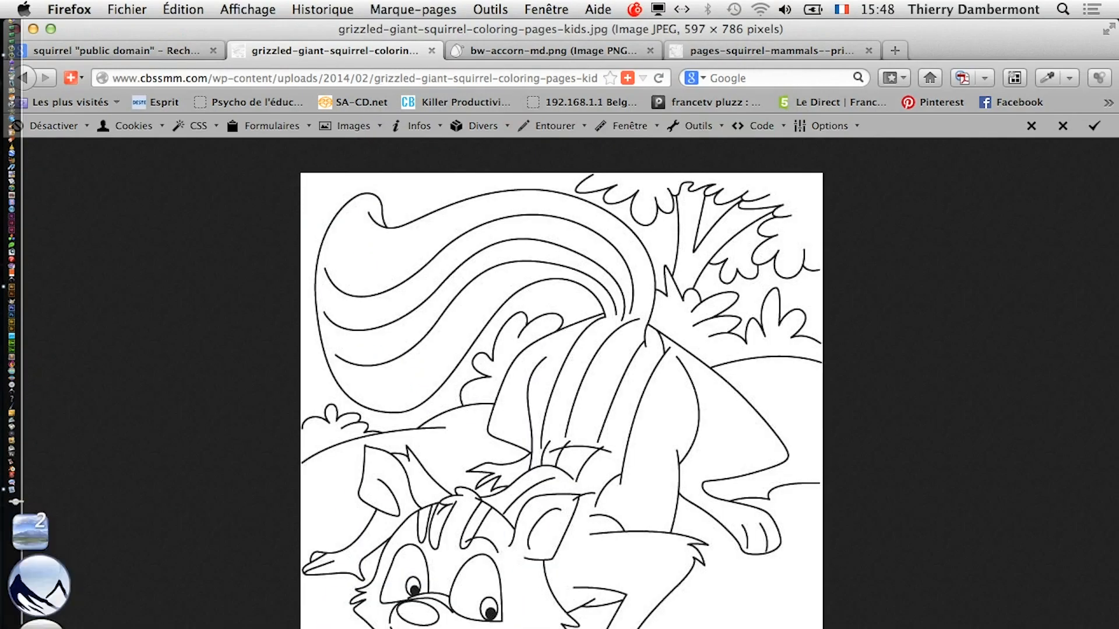
pyautogui.click(127, 9)
pyautogui.click(130, 6)
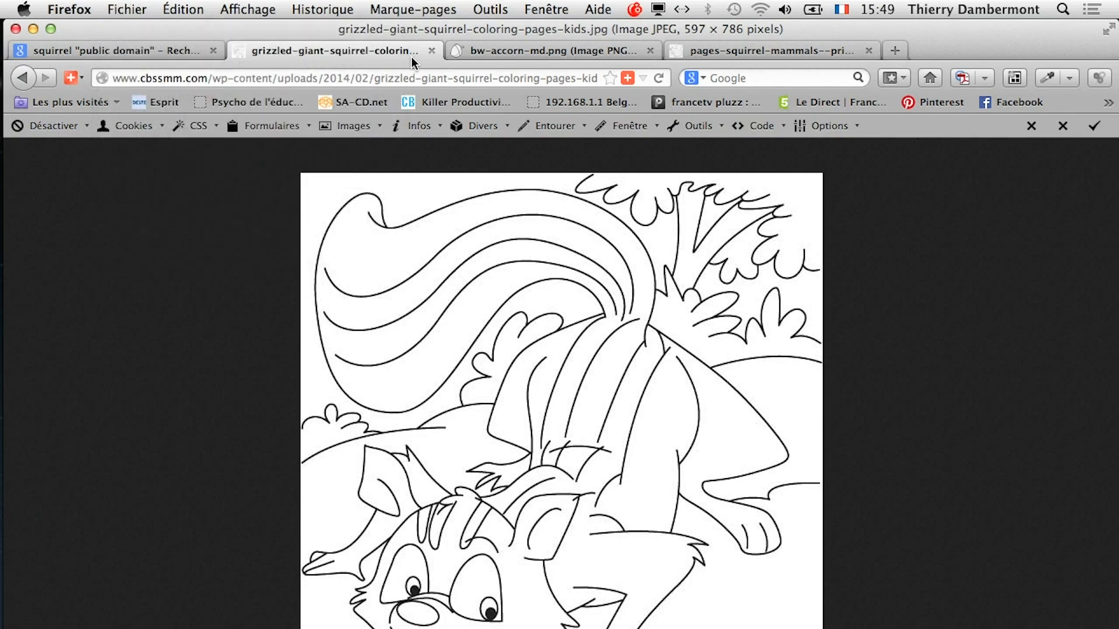
pyautogui.click(431, 51)
pyautogui.scroll(10, 408, 350)
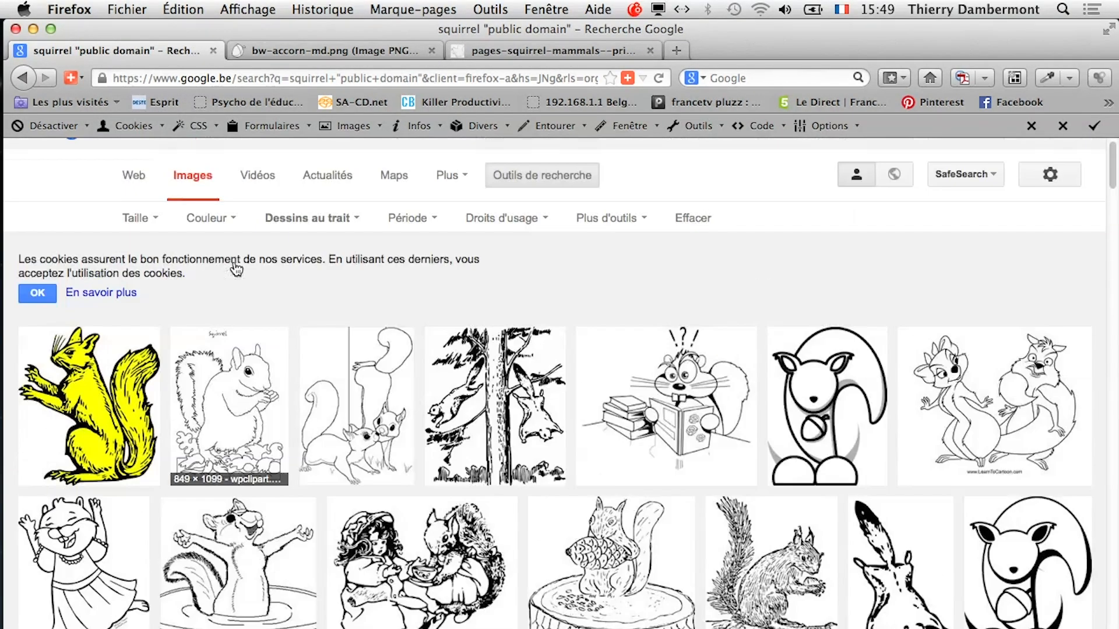
# - Search the web for "download illustrator pattern" in a new browser window
pyautogui.click(128, 9)
pyautogui.click(155, 49)
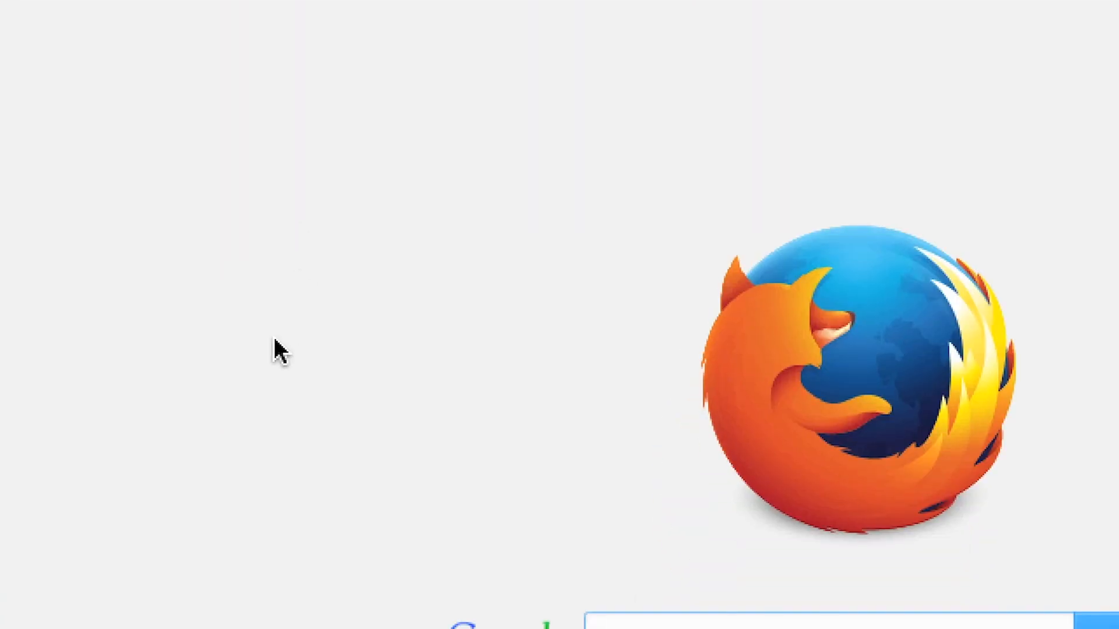
pyautogui.write('you')
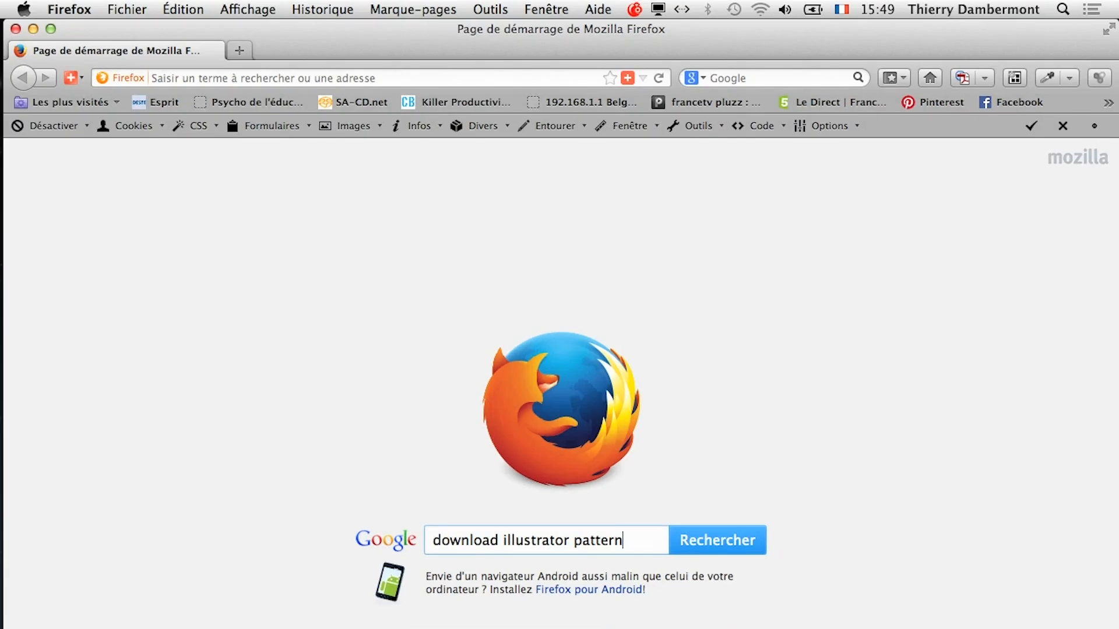
pyautogui.press('Return')
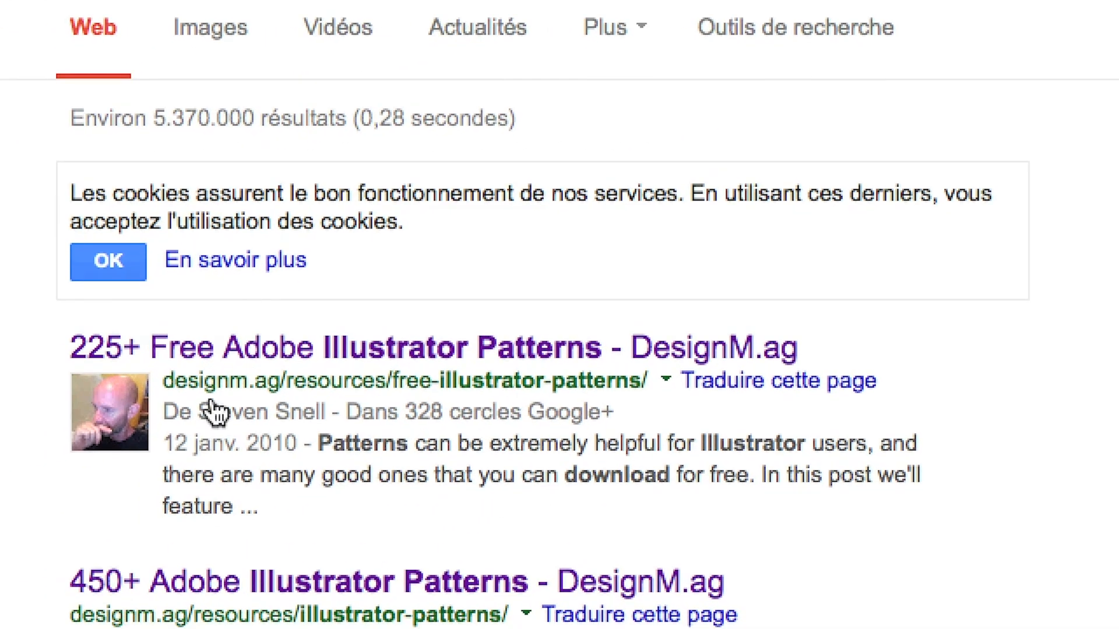
# - Open the DesignM.ag result "225+ Free Adobe Illustrator Patterns" in a new tab and bring that tab forward
pyautogui.rightClick(233, 388)
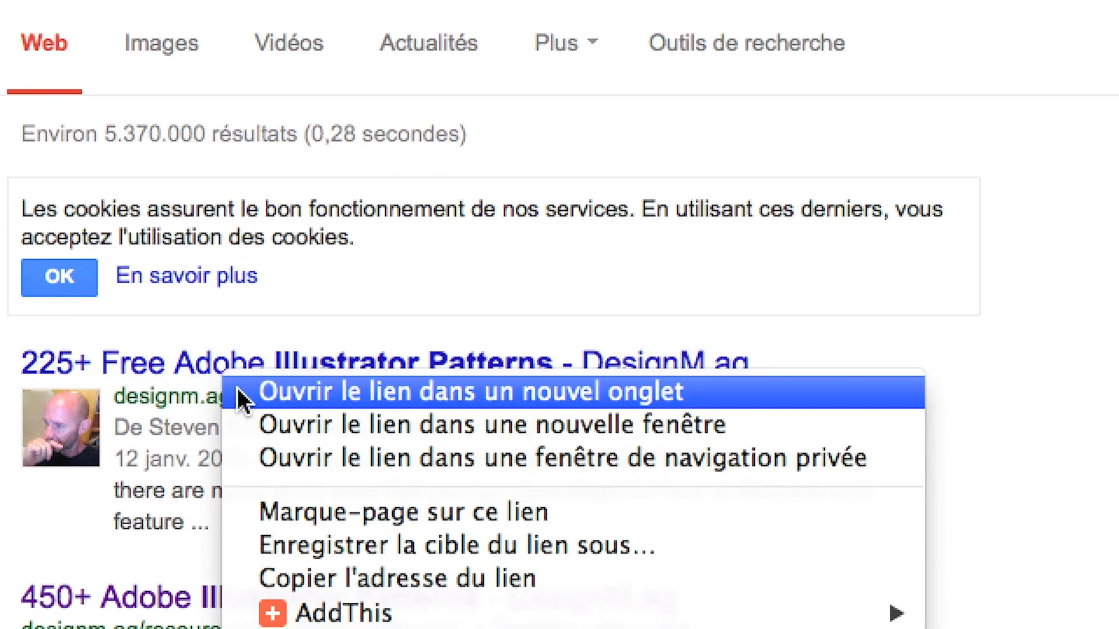
pyautogui.click(239, 390)
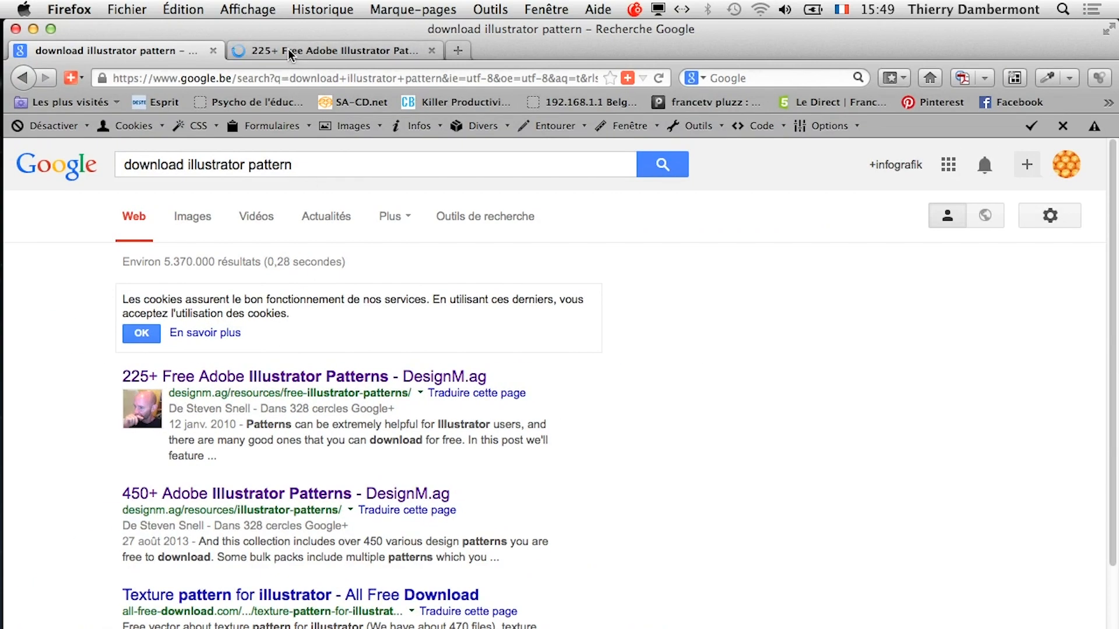
pyautogui.click(292, 50)
# - Examine the downloadable pattern sets on the DesignM.ag page, dismissing the newsletter pop-up, and switch back to Illustrator
pyautogui.scroll(-5, 609, 385)
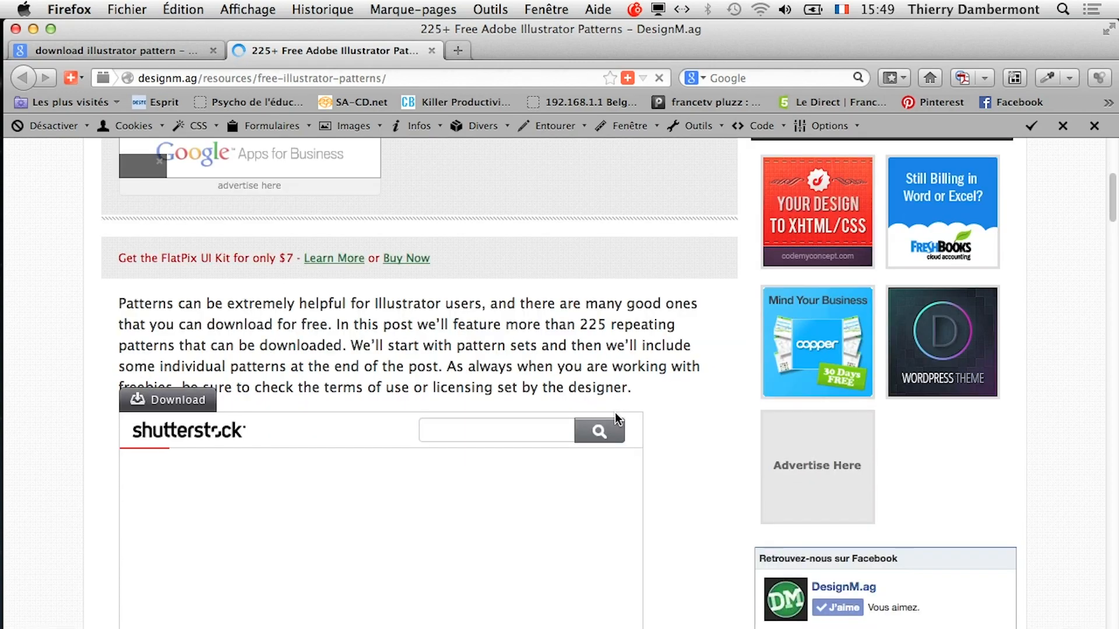
pyautogui.scroll(-5, 764, 241)
pyautogui.scroll(5, 764, 241)
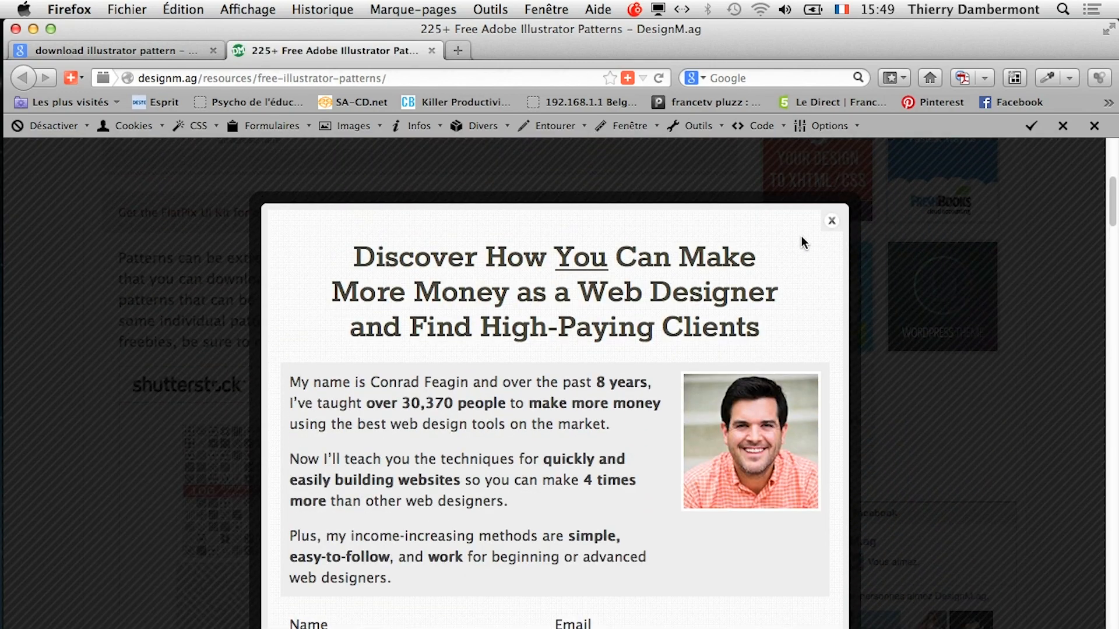
pyautogui.click(832, 223)
pyautogui.scroll(-15, 755, 274)
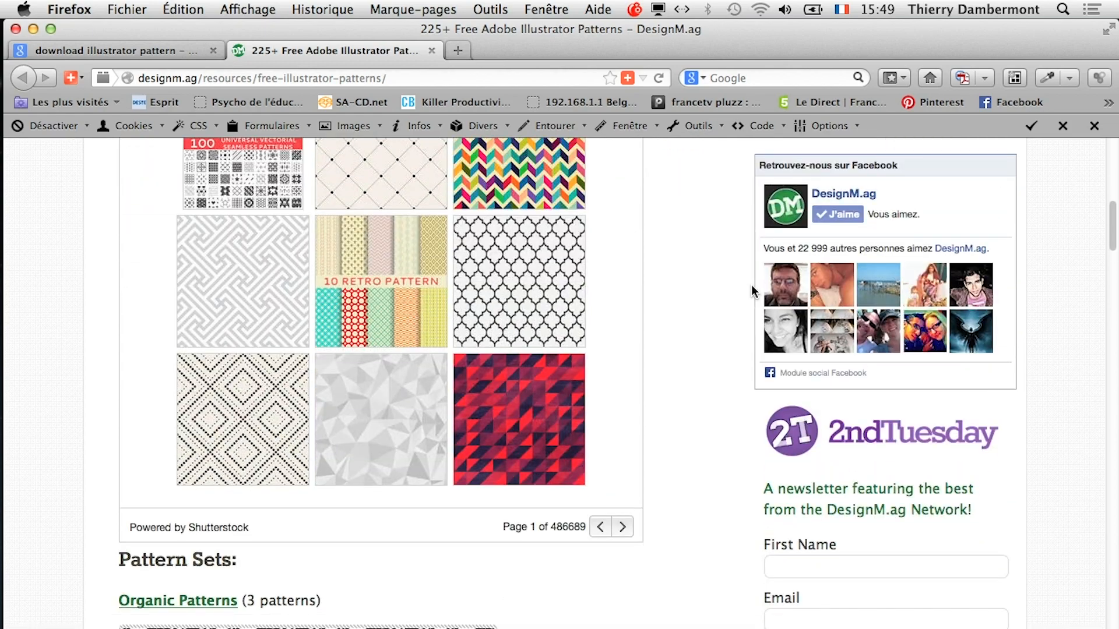
pyautogui.scroll(-15, 751, 297)
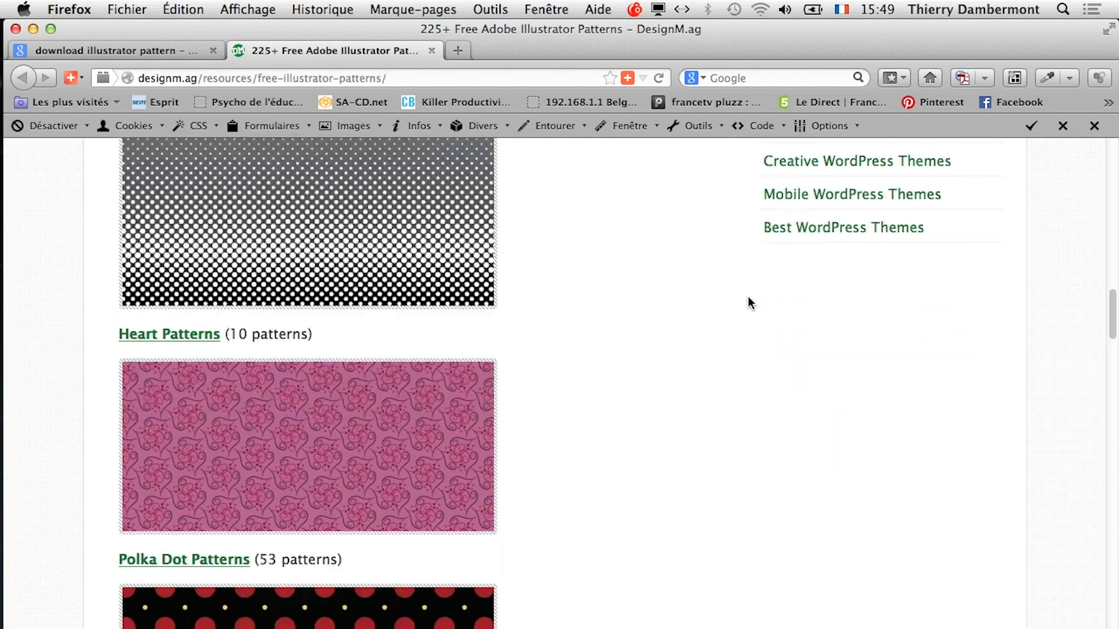
pyautogui.scroll(-15, 746, 303)
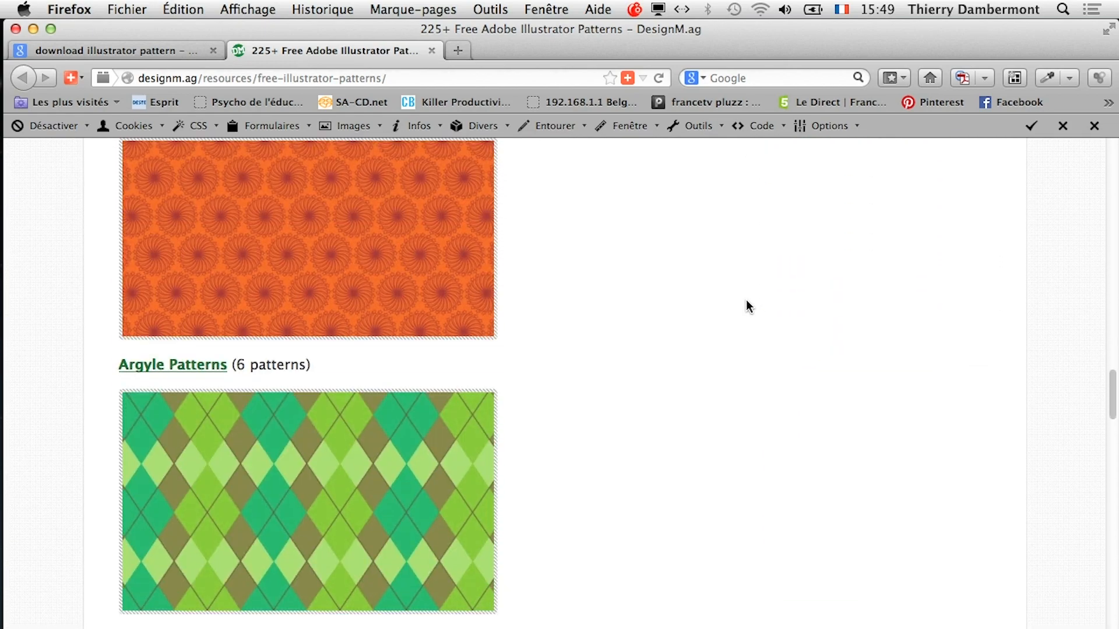
pyautogui.scroll(-15, 746, 317)
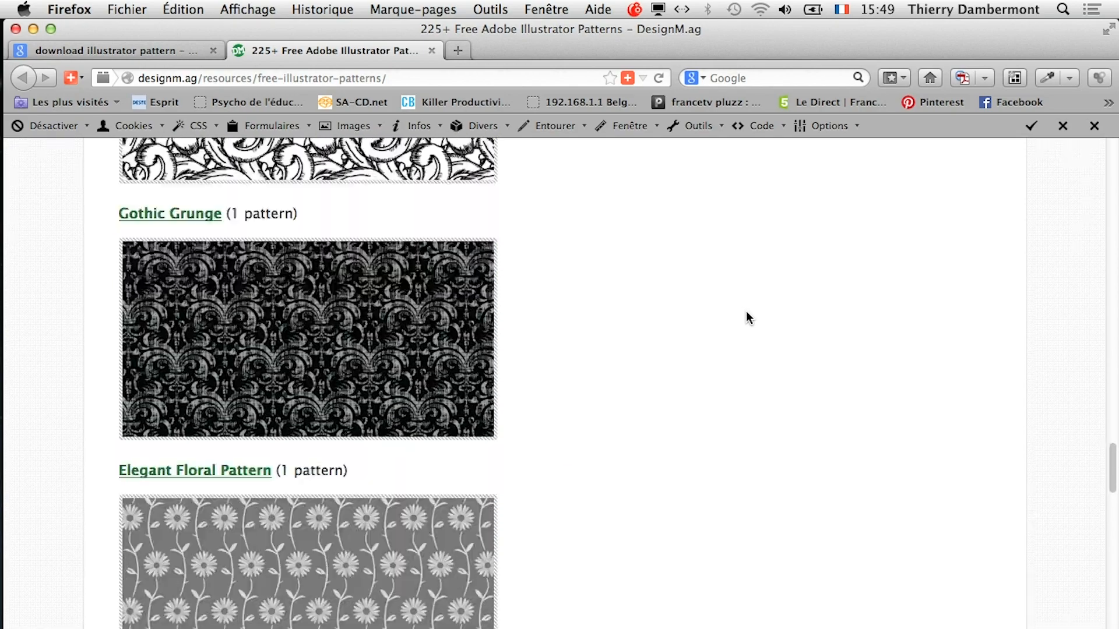
pyautogui.scroll(-15, 748, 320)
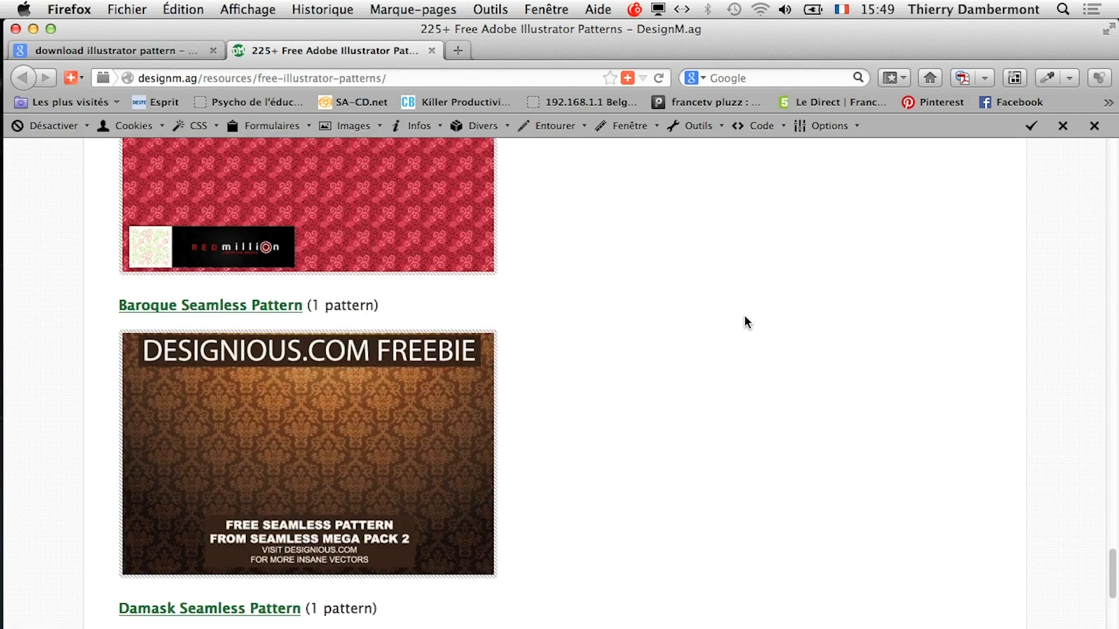
pyautogui.scroll(-5, 717, 460)
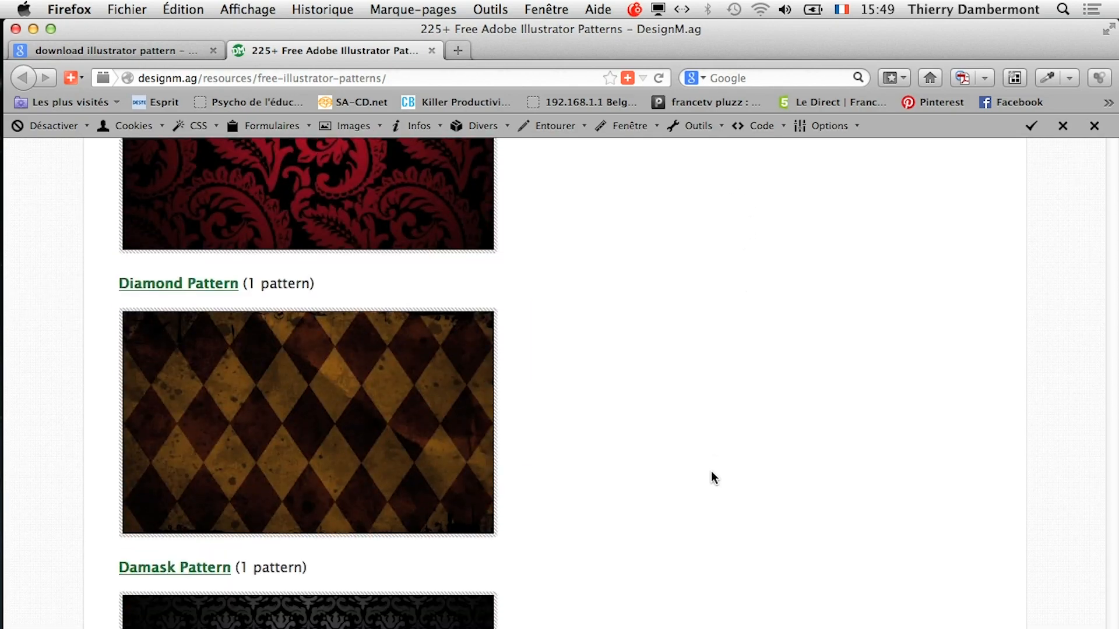
pyautogui.press('super+Tab')
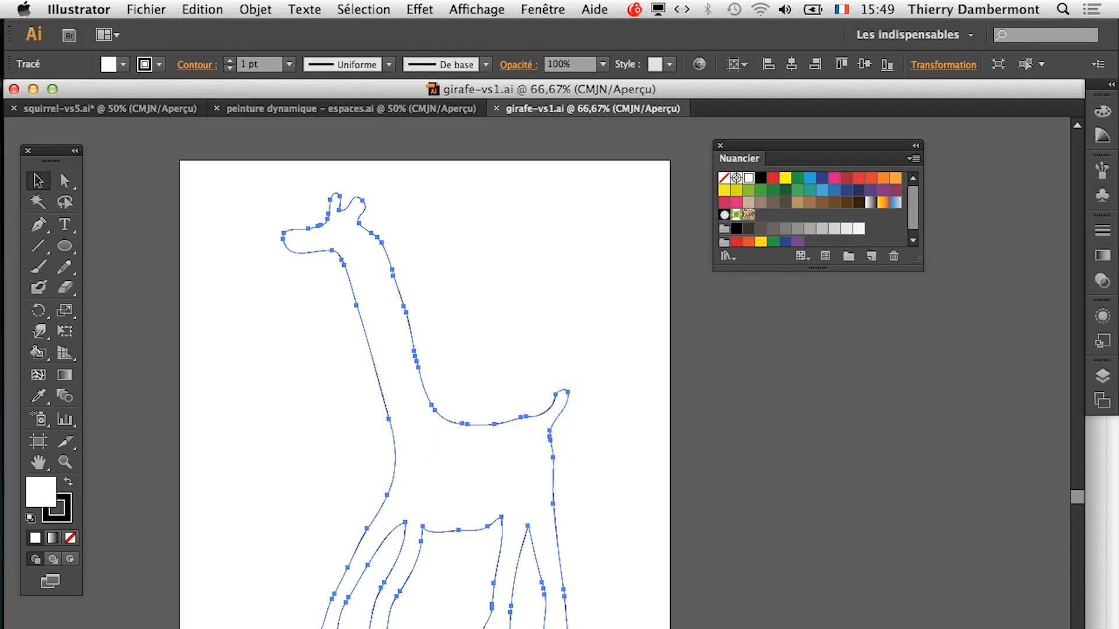
# - Display the Nature_Peaux d'animaux swatch library as a list of large thumbnails and enlarge it vertically
pyautogui.click(859, 348)
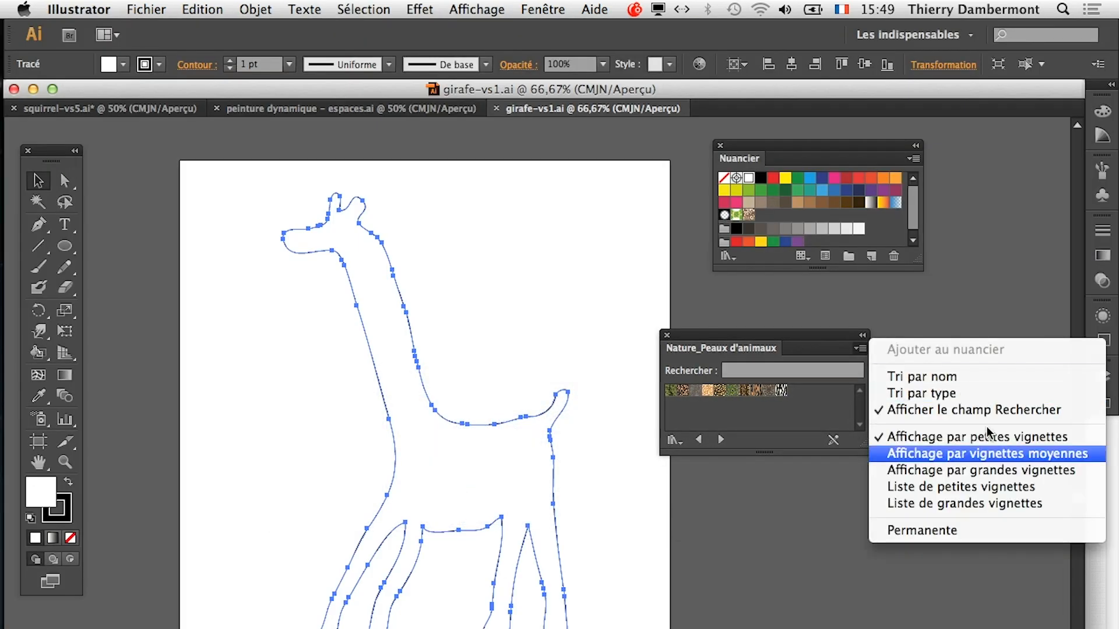
pyautogui.click(982, 505)
pyautogui.moveTo(859, 437); pyautogui.dragTo(861, 628)
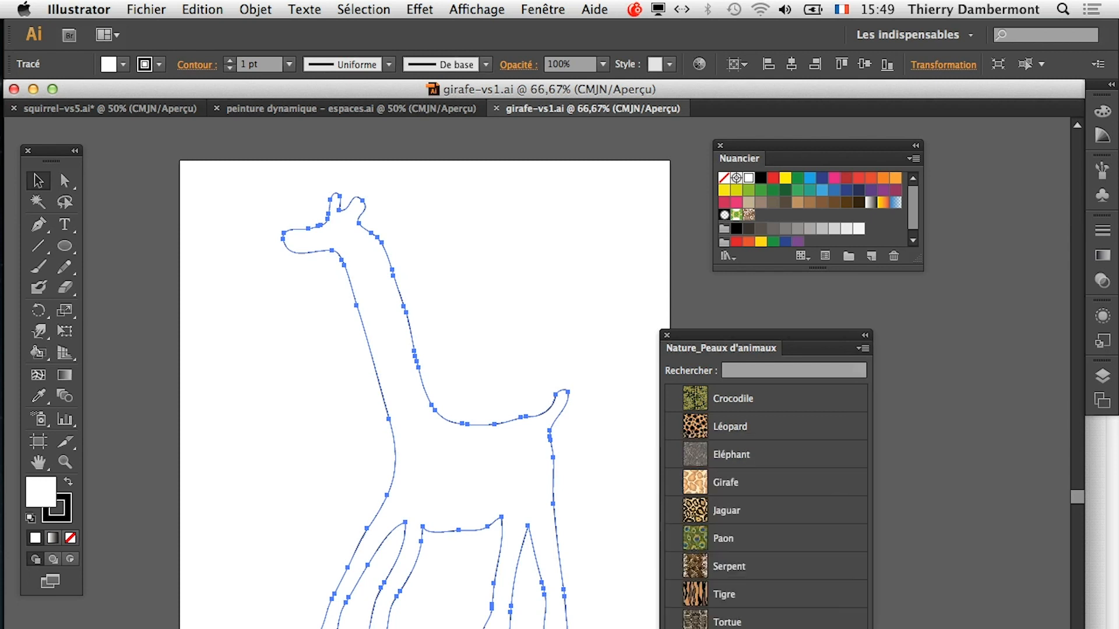
# - Fill the giraffe with the Girafe pattern, deselect it and move the swatch library away from the artwork
pyautogui.click(758, 465)
pyautogui.click(751, 488)
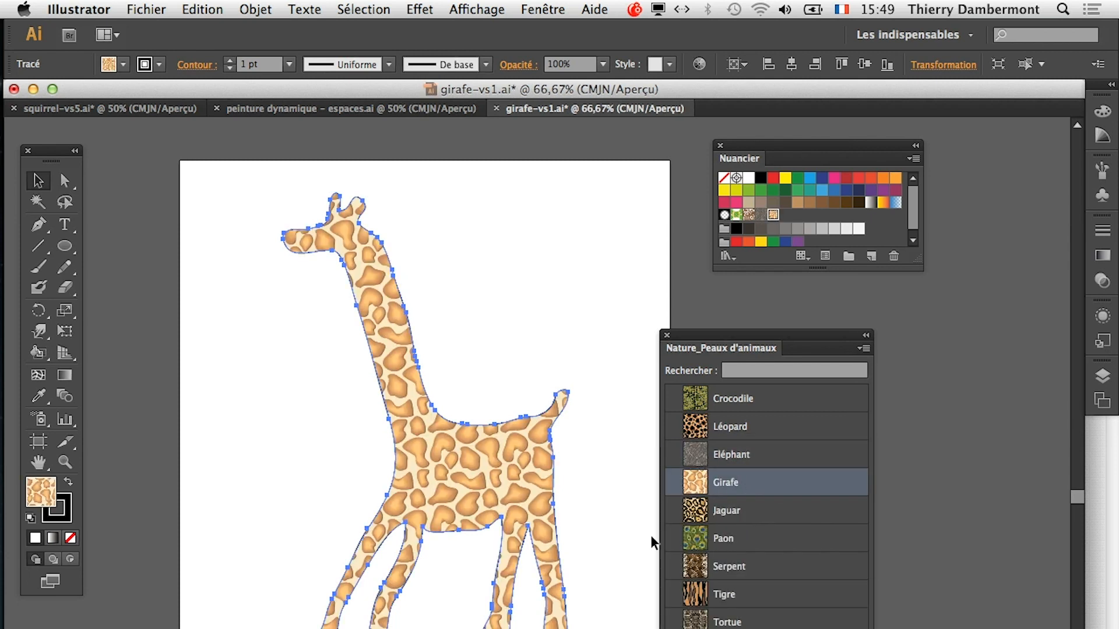
pyautogui.scroll(1, 457, 489)
pyautogui.click(303, 532)
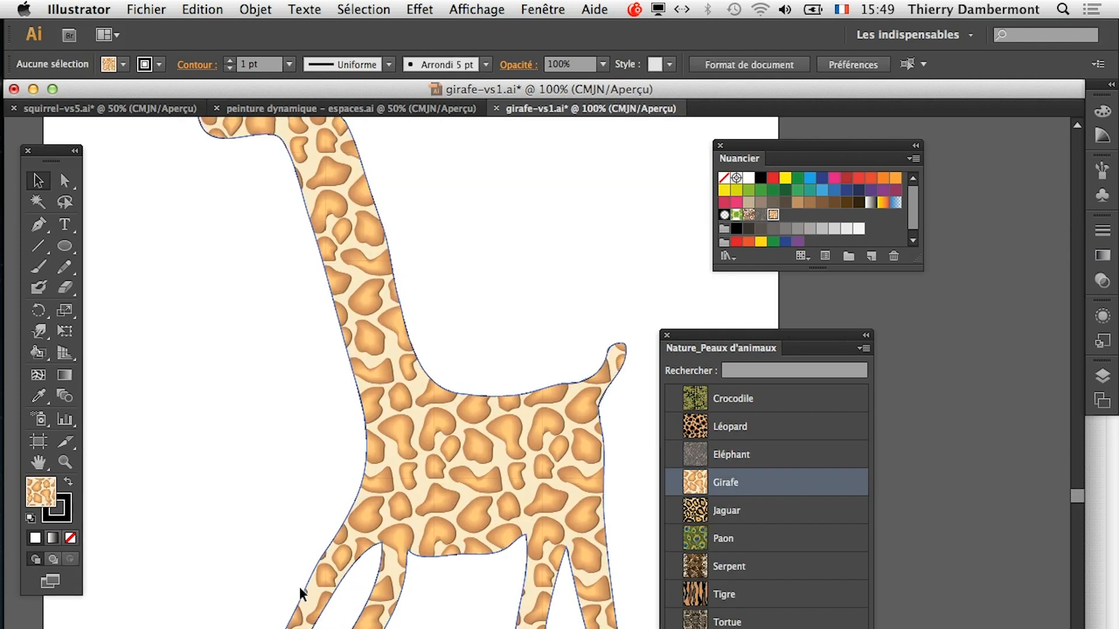
pyautogui.scroll(2, 408, 373)
pyautogui.moveTo(690, 341); pyautogui.dragTo(810, 332)
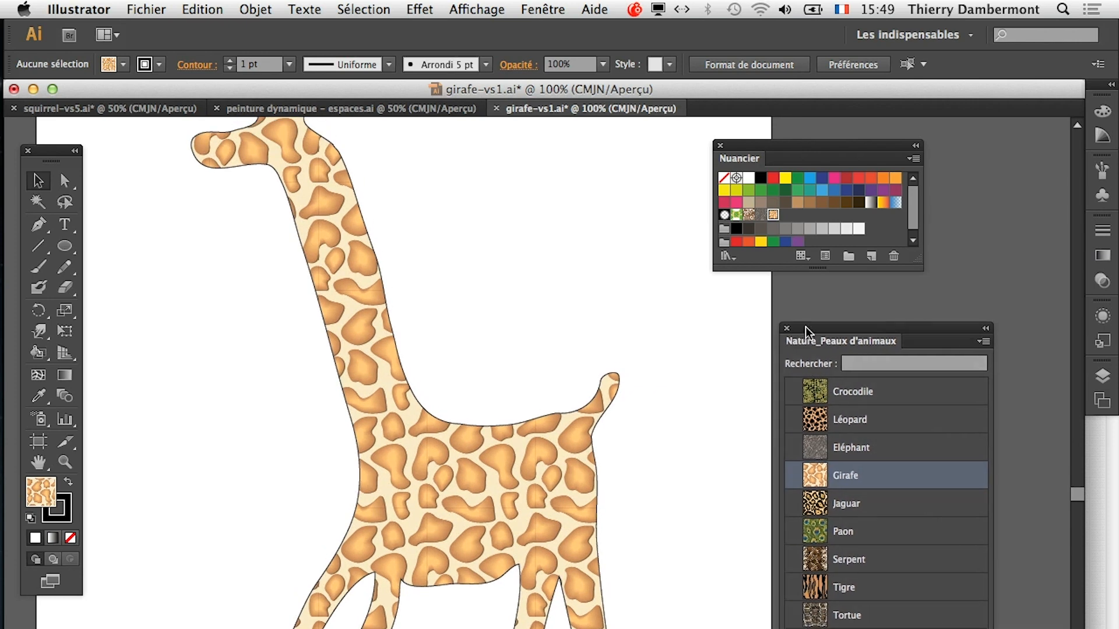
# - Select the giraffe and set its stroke color to a medium brown swatch
pyautogui.click(442, 421)
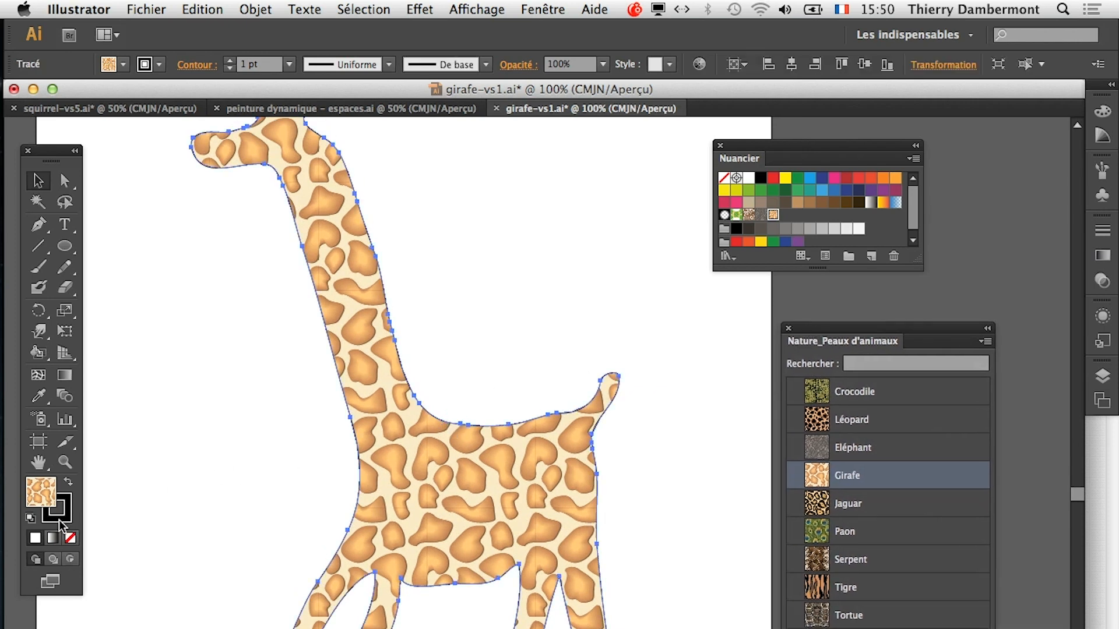
pyautogui.click(61, 520)
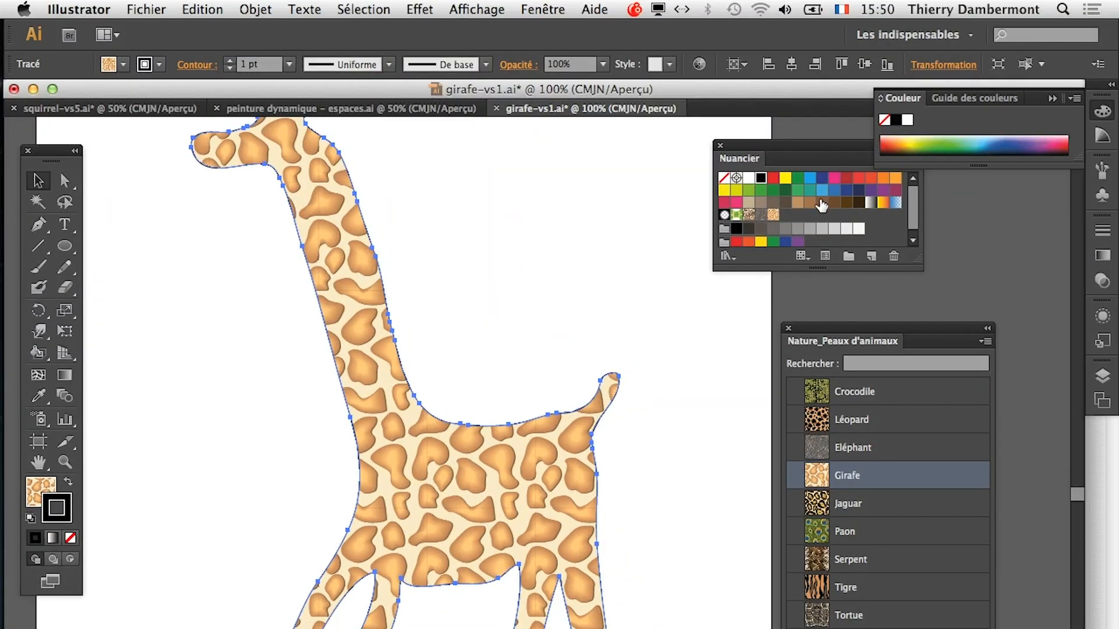
pyautogui.click(822, 205)
# - Show the stroke settings beside the giraffe and set the stroke weight to 10 pt
pyautogui.click(542, 9)
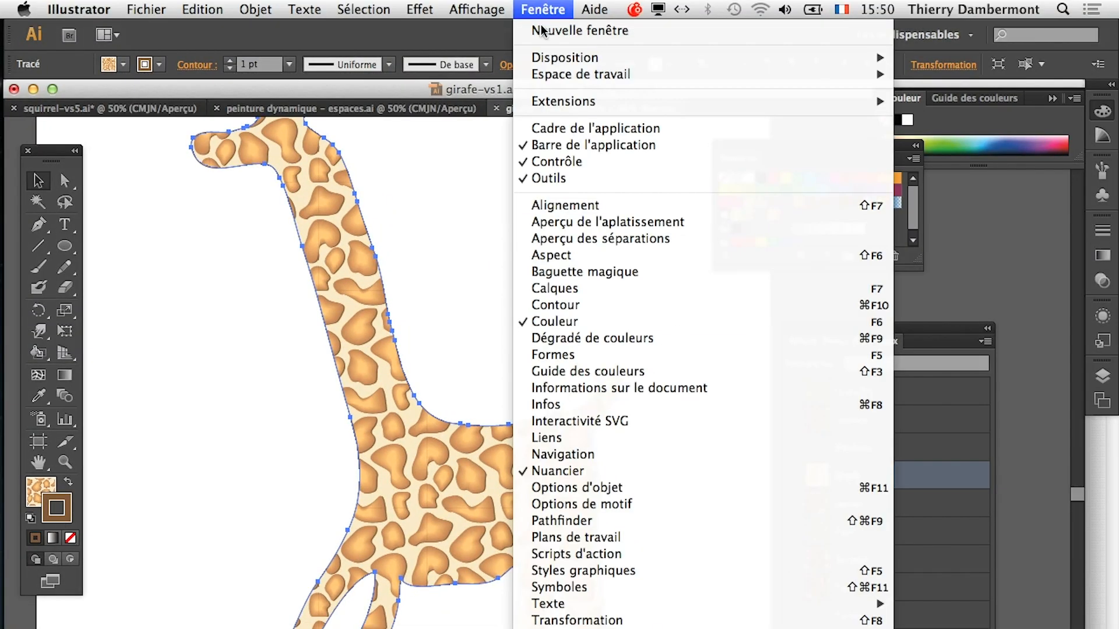
pyautogui.click(574, 305)
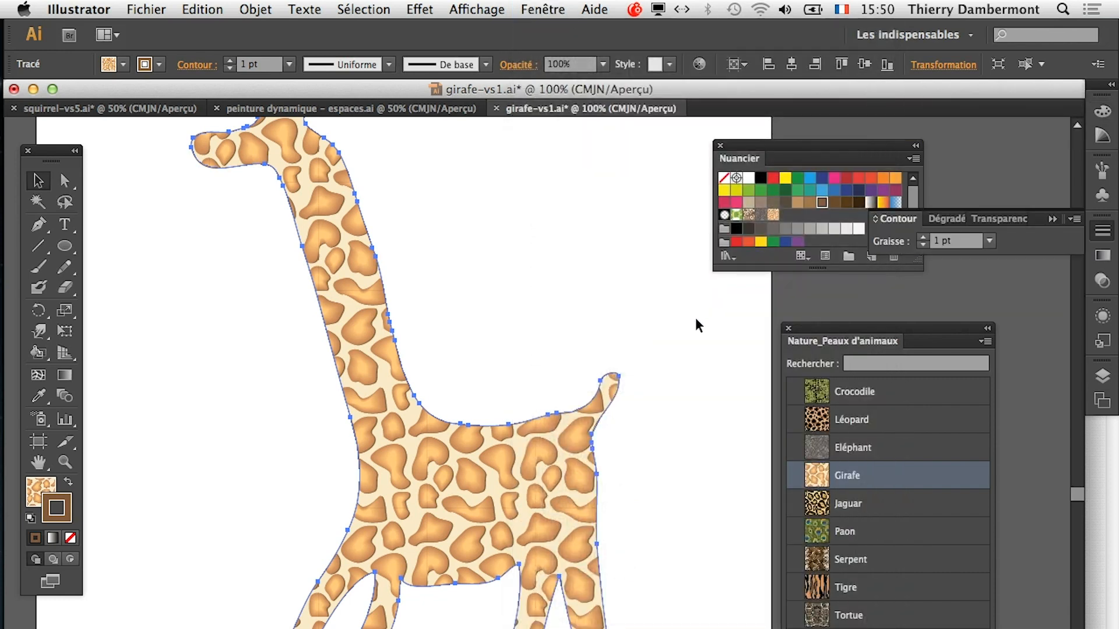
pyautogui.moveTo(889, 219); pyautogui.dragTo(535, 188)
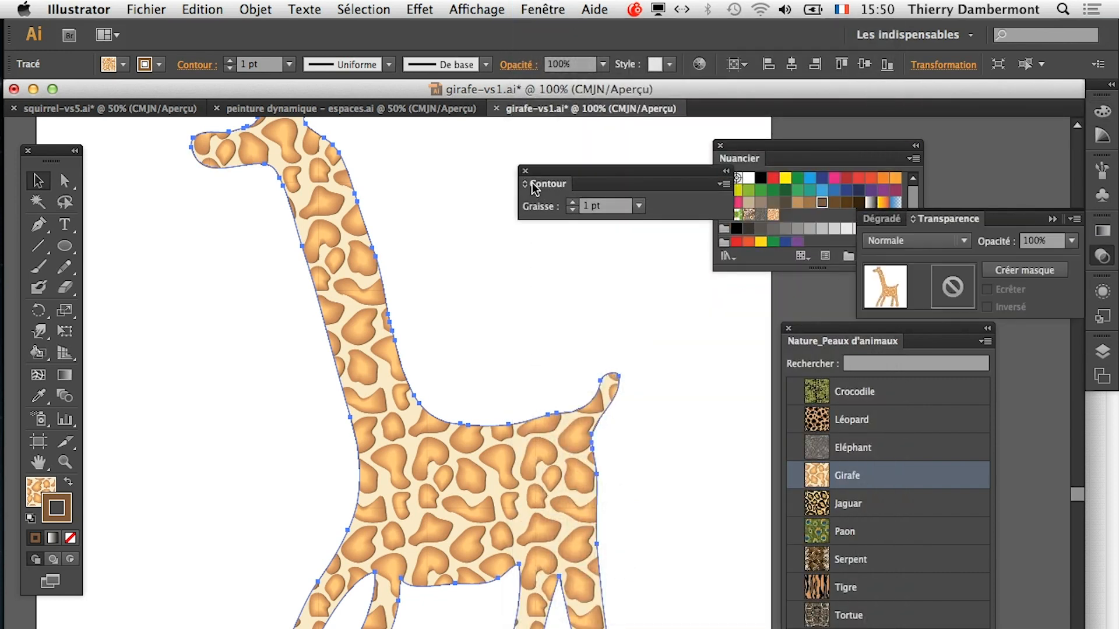
pyautogui.keyDown('shift'); pyautogui.click(571, 201); pyautogui.keyUp('shift')
pyautogui.keyDown('shift'); pyautogui.click(571, 201); pyautogui.keyUp('shift')
pyautogui.keyDown('shift'); pyautogui.click(571, 209); pyautogui.keyUp('shift')
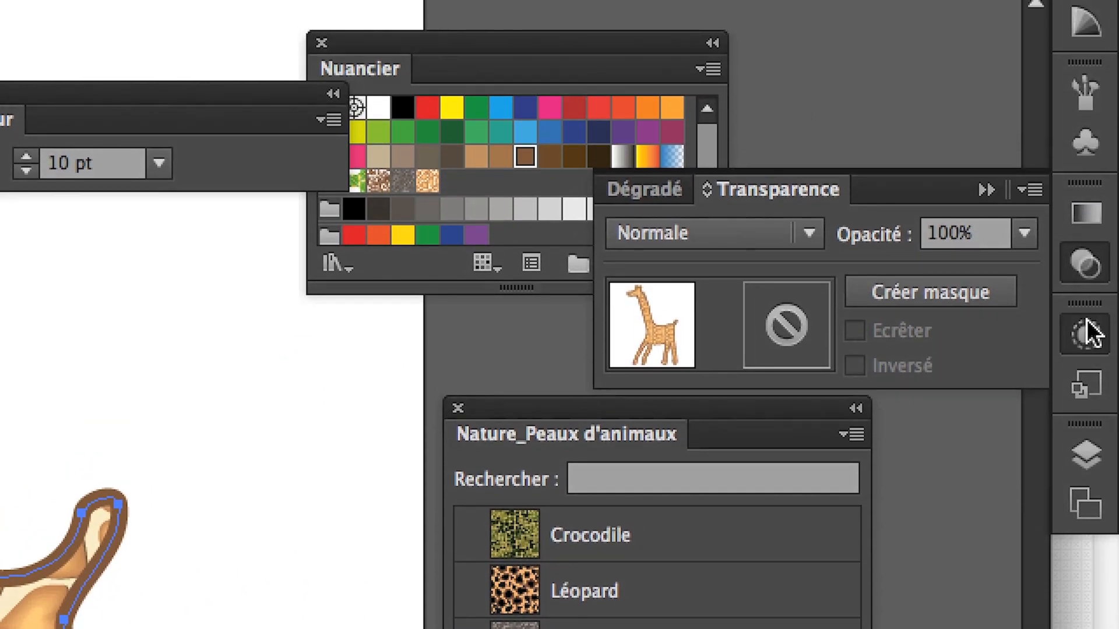
# - Move the brown stroke beneath the pattern fill in the giraffe's appearance, then deselect the giraffe and uncover the artwork
pyautogui.click(1085, 261)
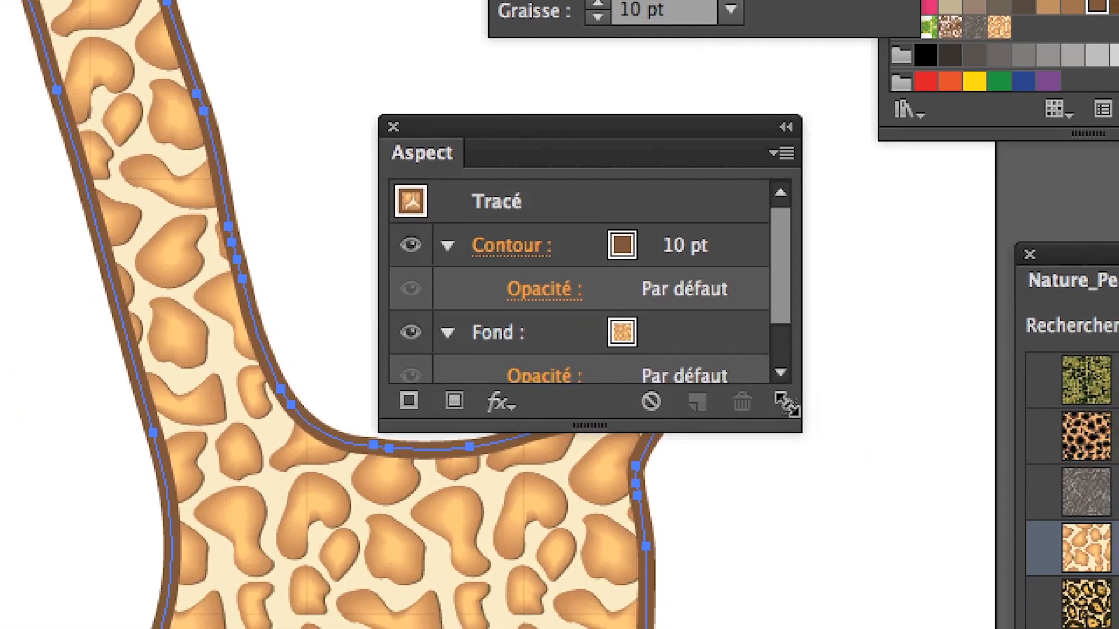
pyautogui.moveTo(1021, 569); pyautogui.dragTo(1118, 628)
pyautogui.moveTo(792, 349); pyautogui.dragTo(798, 494)
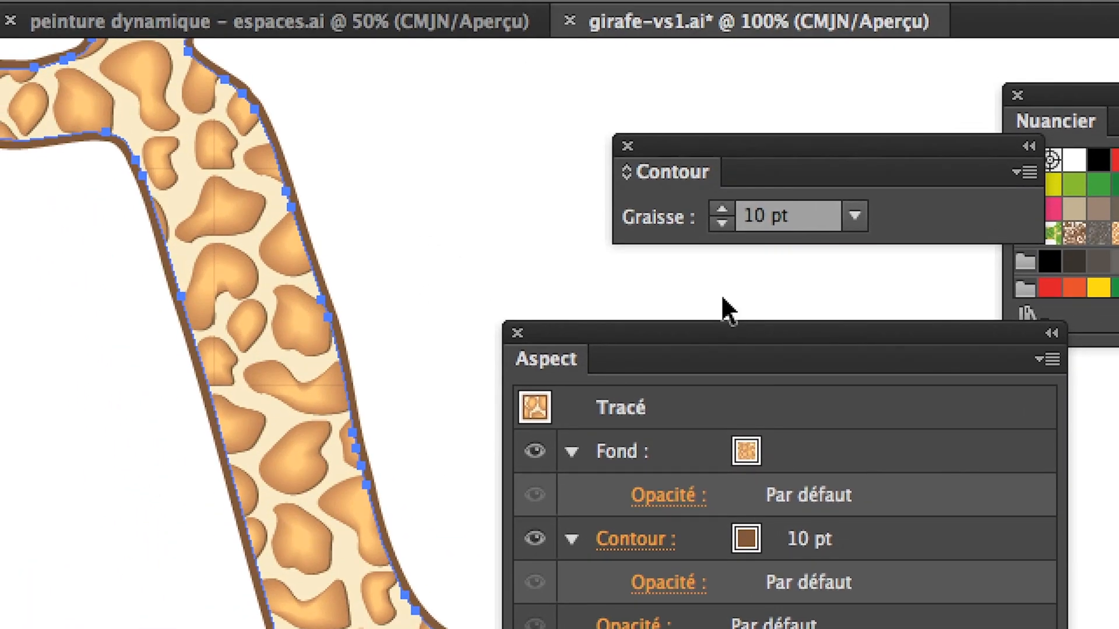
pyautogui.click(584, 101)
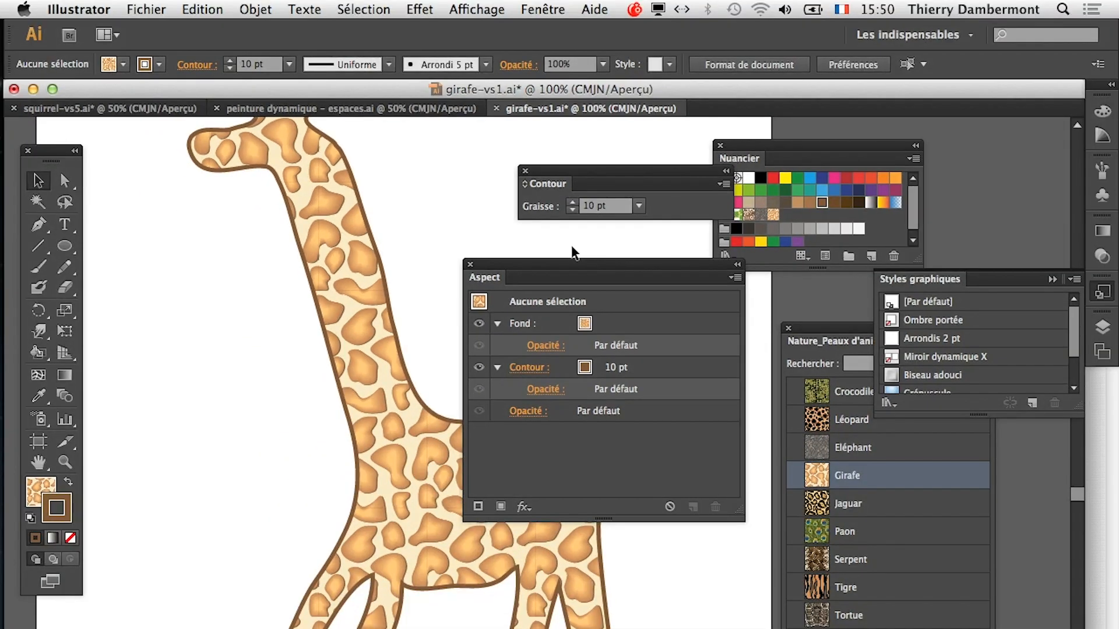
pyautogui.moveTo(529, 266); pyautogui.dragTo(708, 452)
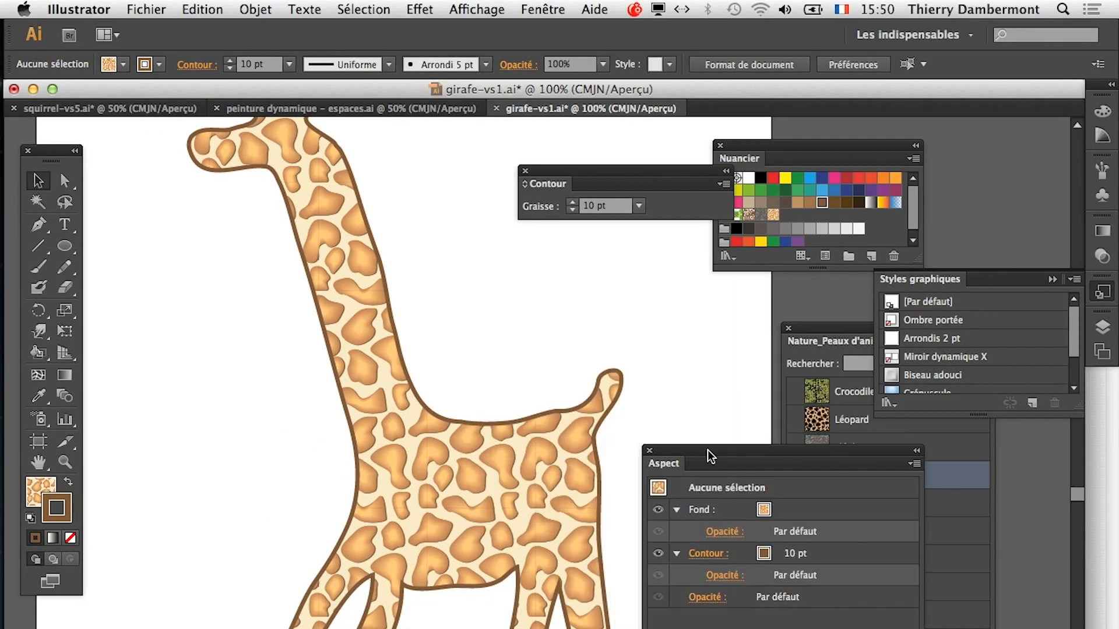
# - Save the document as girafe-vs2.ai in Adobe Illustrator format with the Illustrator CS6 options
pyautogui.press('super+minus')
pyautogui.press('super+minus')
pyautogui.press('super+minus')
pyautogui.moveTo(472, 437); pyautogui.dragTo(373, 451)
pyautogui.press('super+plus')
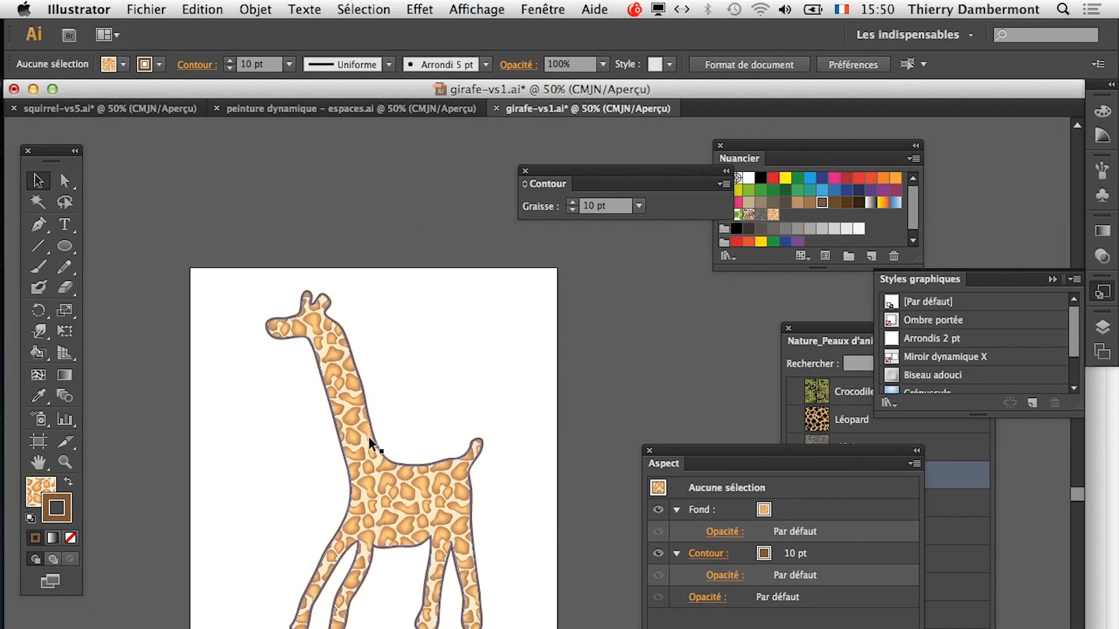
pyautogui.click(126, 7)
pyautogui.click(223, 166)
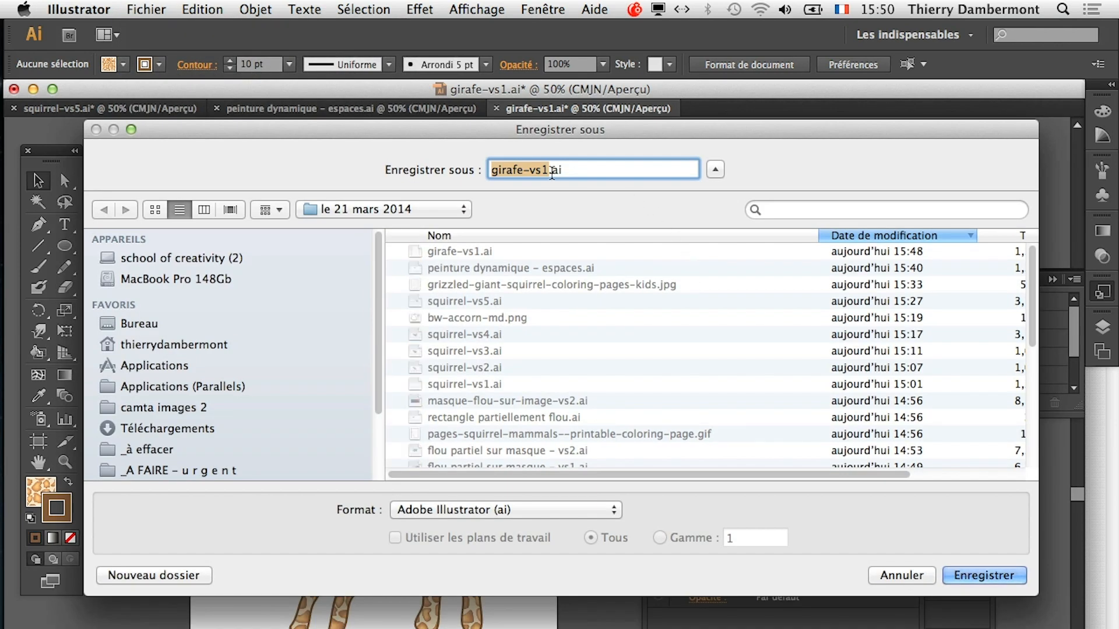
pyautogui.click(552, 170)
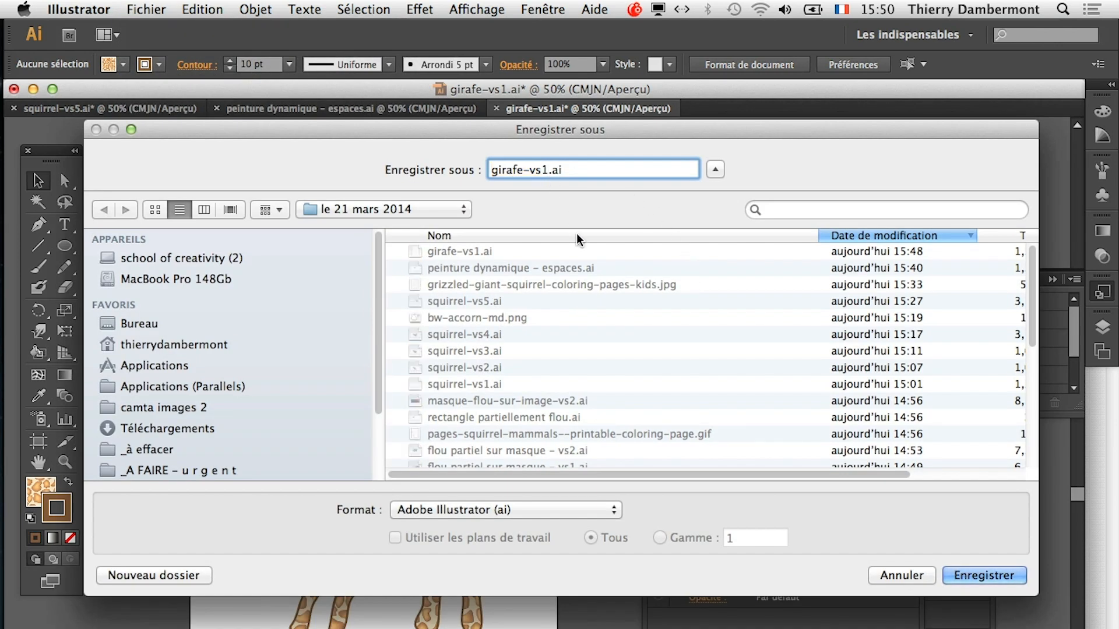
pyautogui.press('BackSpace')
pyautogui.write('2')
pyautogui.click(956, 576)
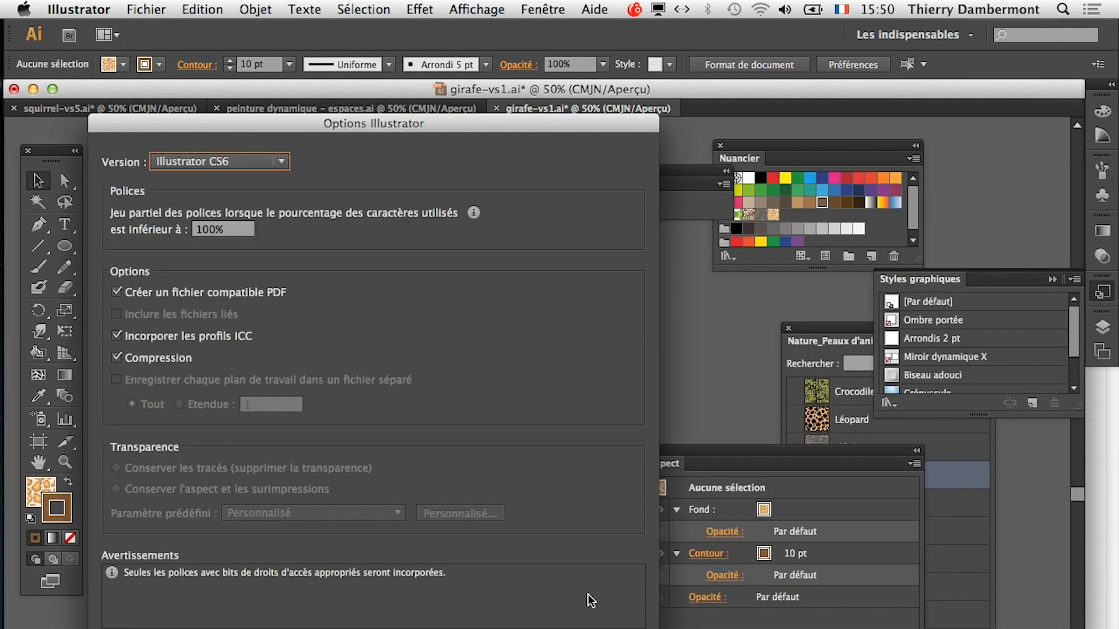
pyautogui.press('Return')
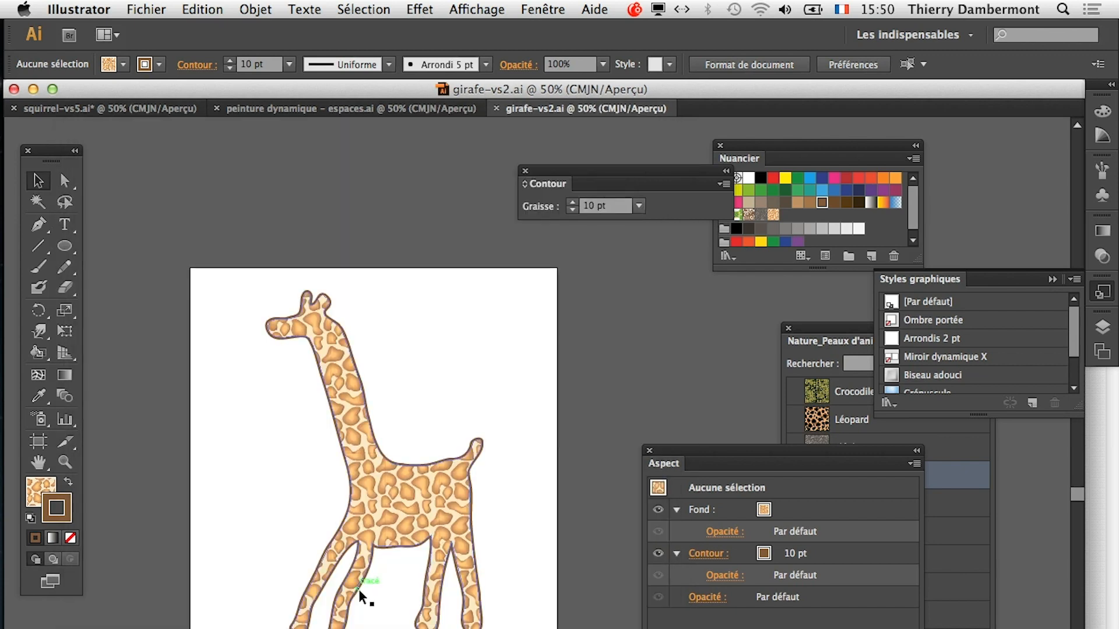
# - Select the giraffe and move the appearance settings out of the way
pyautogui.click(391, 515)
pyautogui.scroll(1, 391, 516)
pyautogui.moveTo(387, 517); pyautogui.dragTo(317, 524)
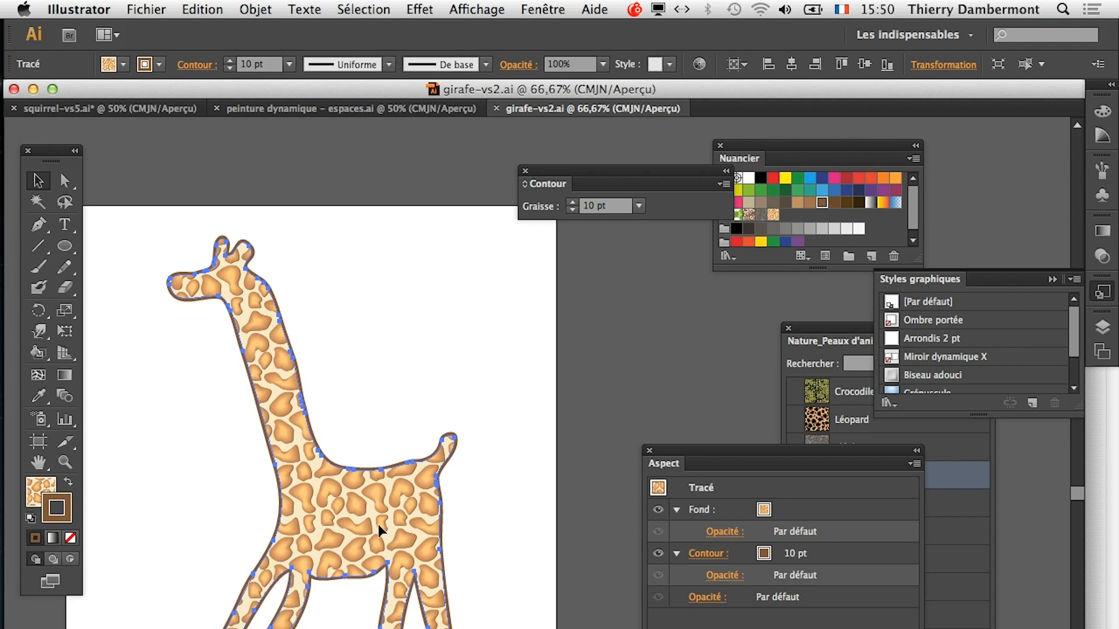
pyautogui.moveTo(708, 448); pyautogui.dragTo(607, 628)
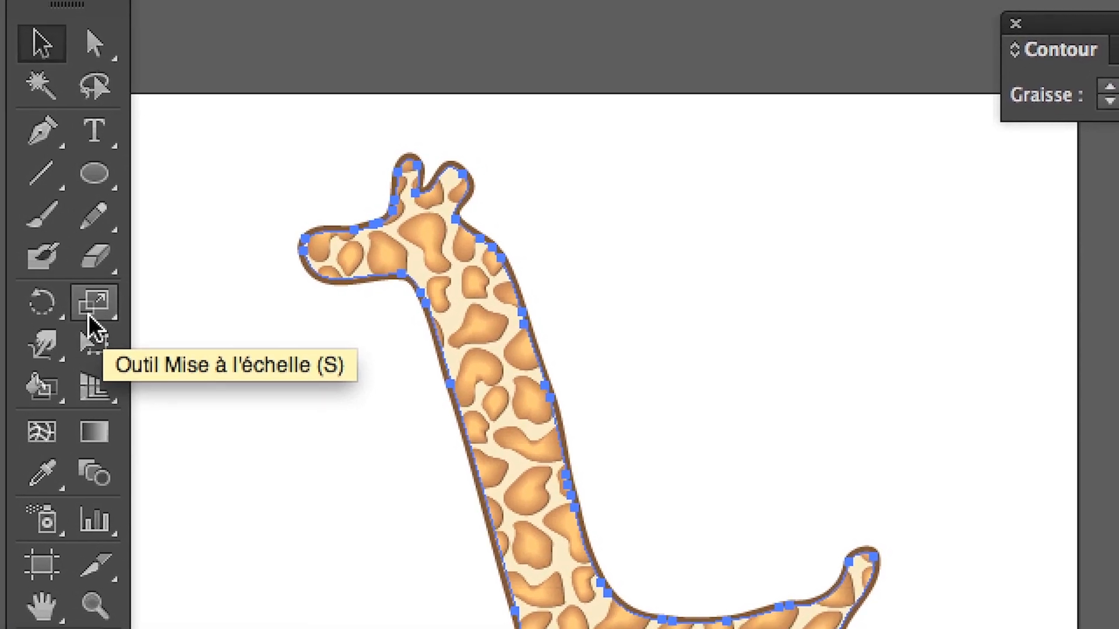
# - Scale only the giraffe's pattern uniformly to 50%, with pattern transformation enabled and object transformation disabled
pyautogui.doubleClick(92, 318)
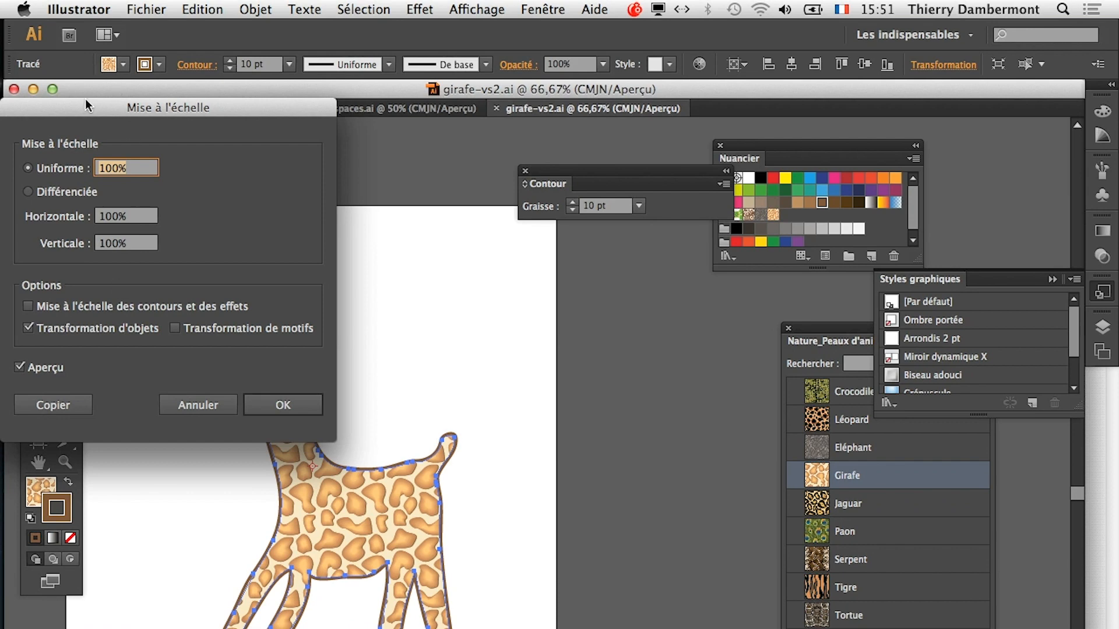
pyautogui.moveTo(85, 105); pyautogui.dragTo(578, 112)
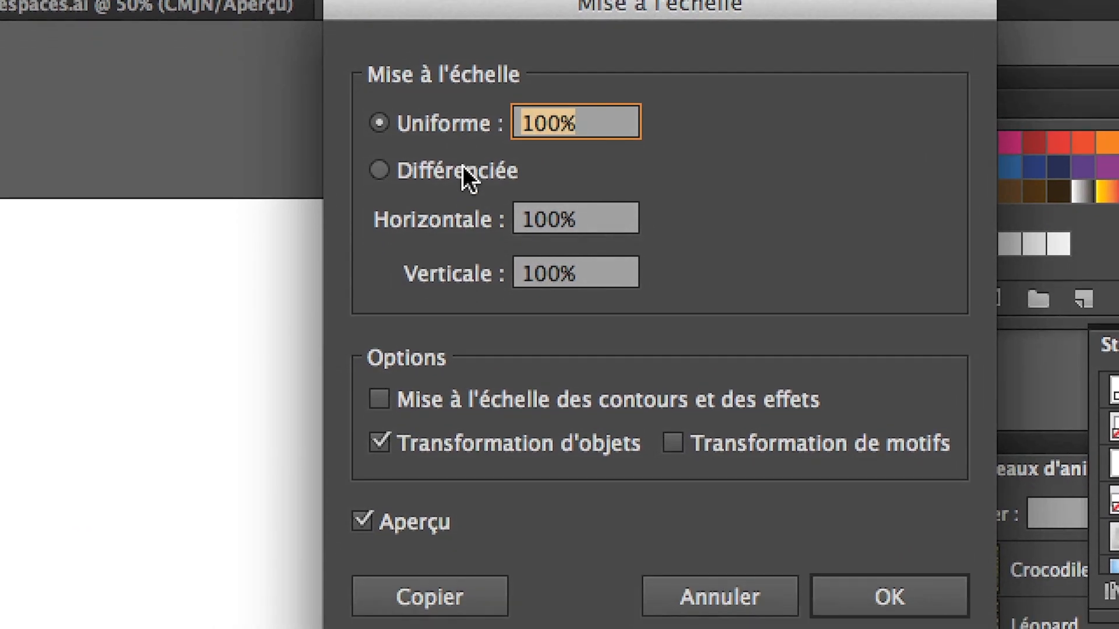
pyautogui.write('50')
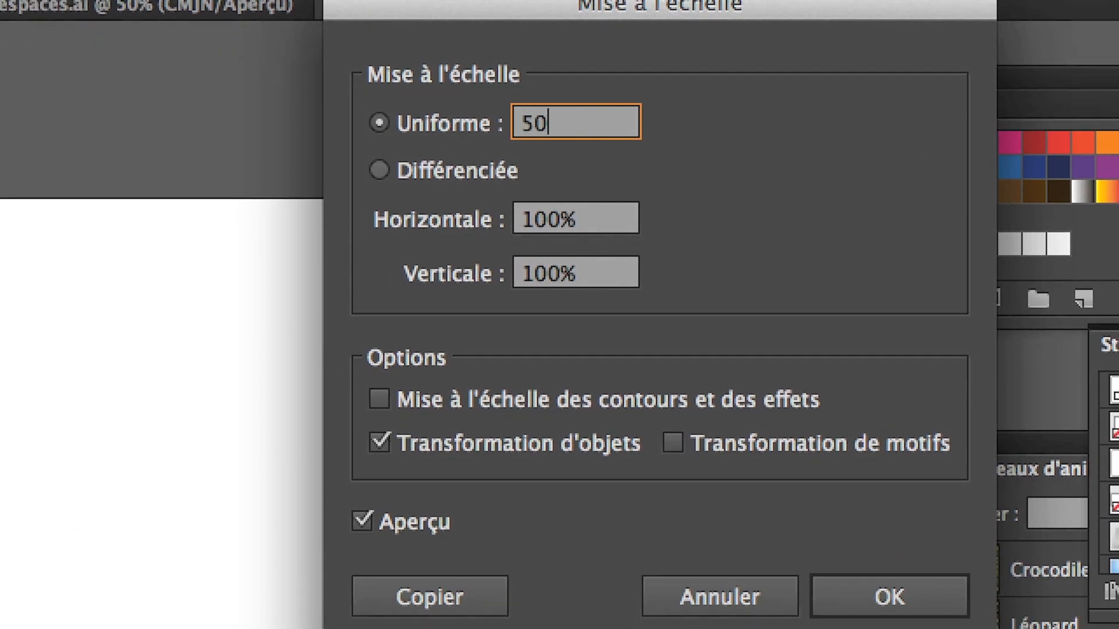
pyautogui.press('Tab')
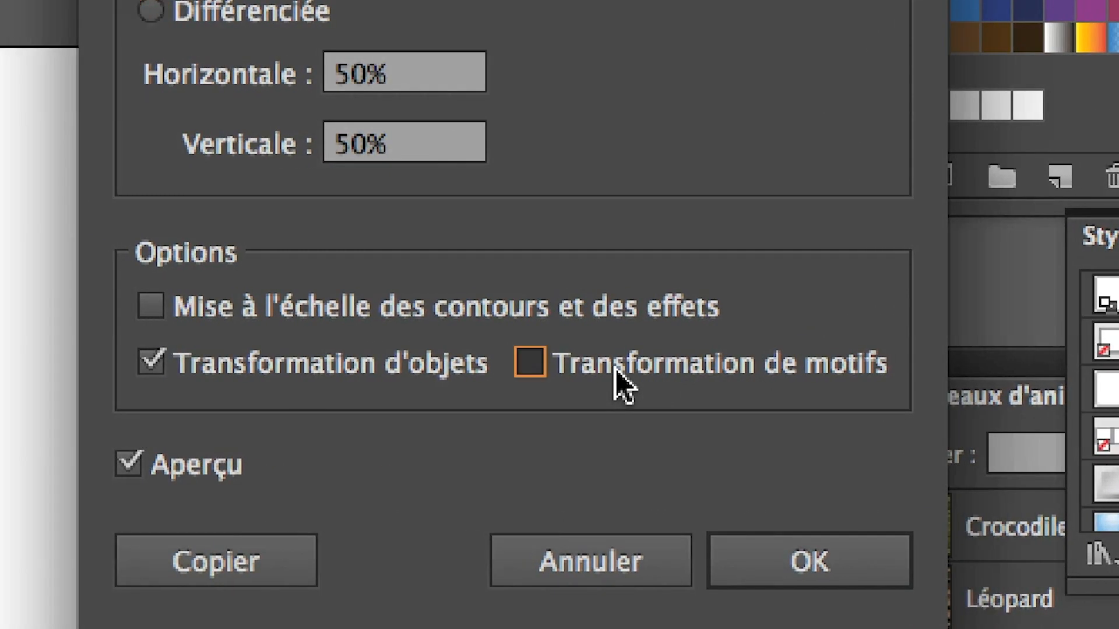
pyautogui.click(430, 367)
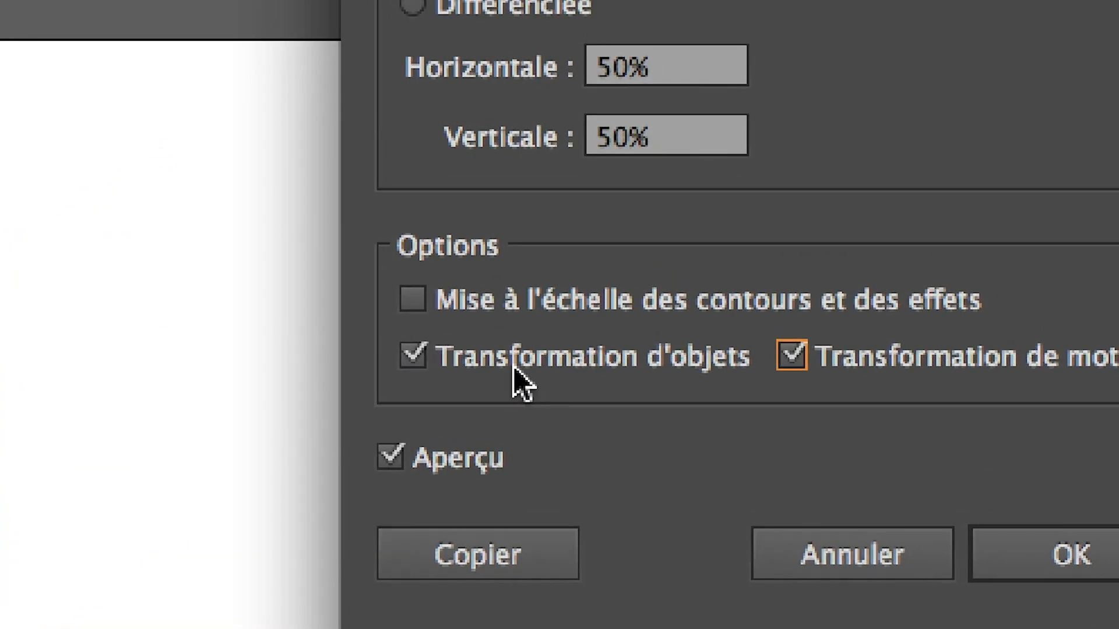
pyautogui.click(514, 368)
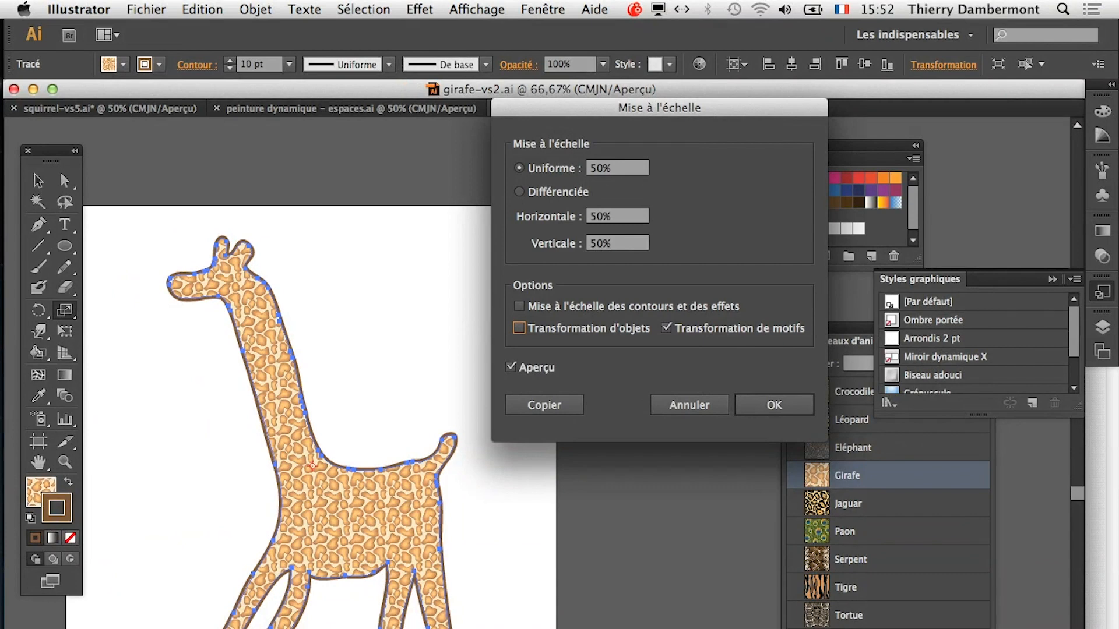
pyautogui.press('Return')
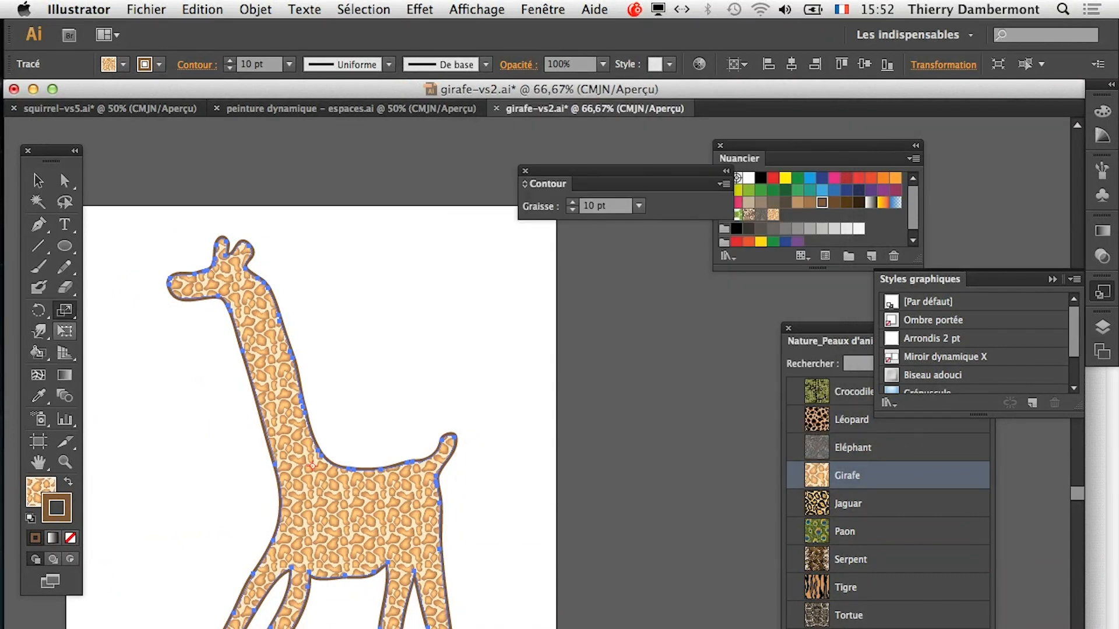
# - Try scaling only the giraffe's pattern uniformly to 150%, and set the scale back to 100%
pyautogui.doubleClick(65, 310)
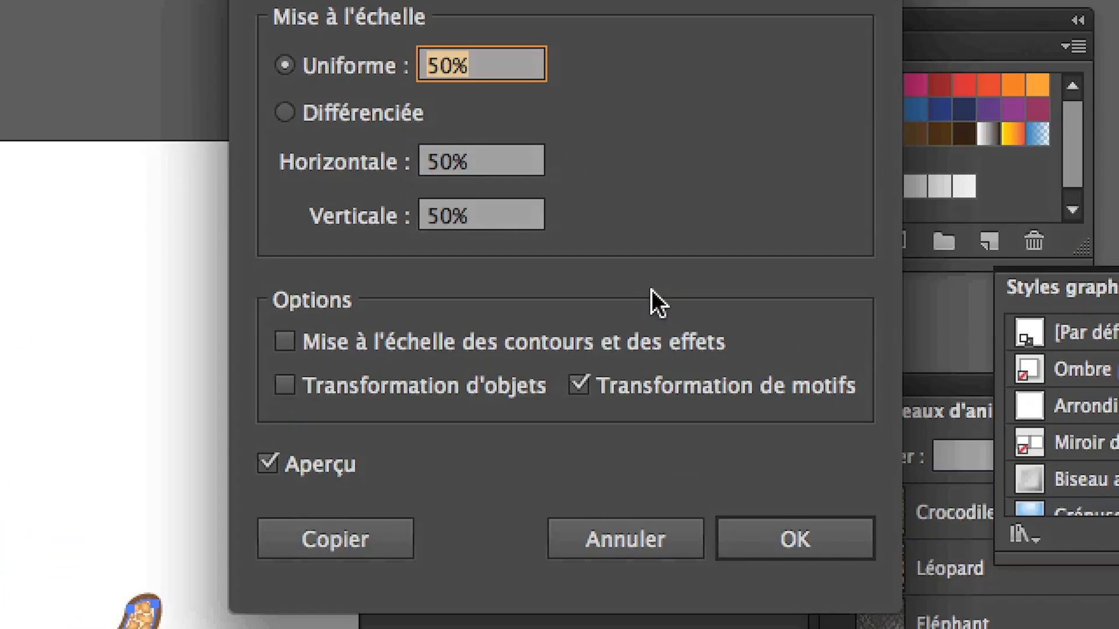
pyautogui.write('150')
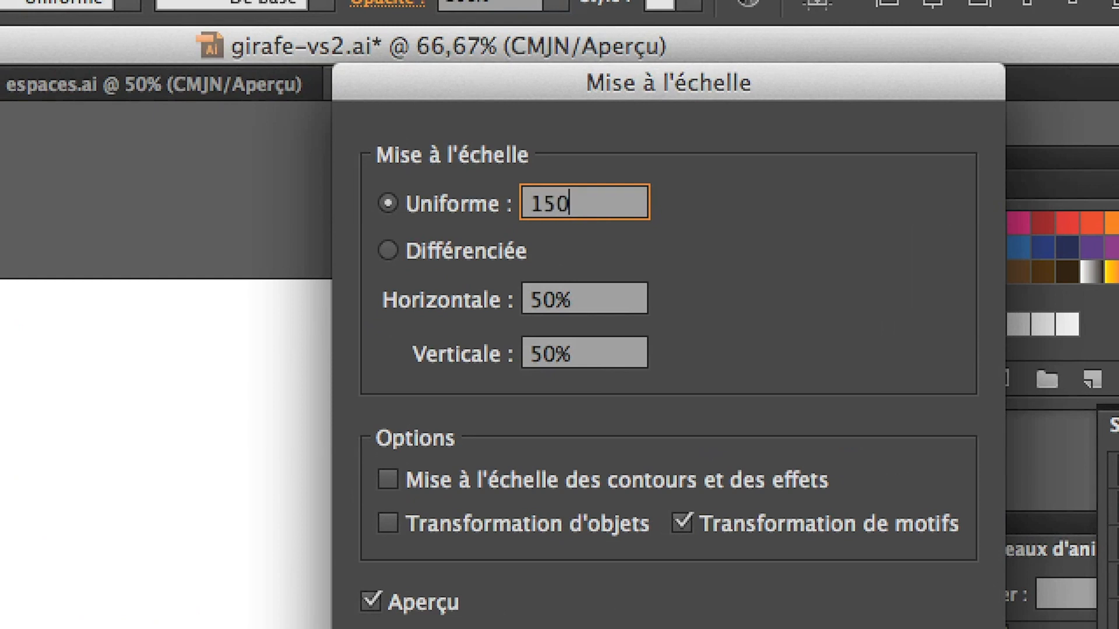
pyautogui.press('Tab')
pyautogui.click(599, 205)
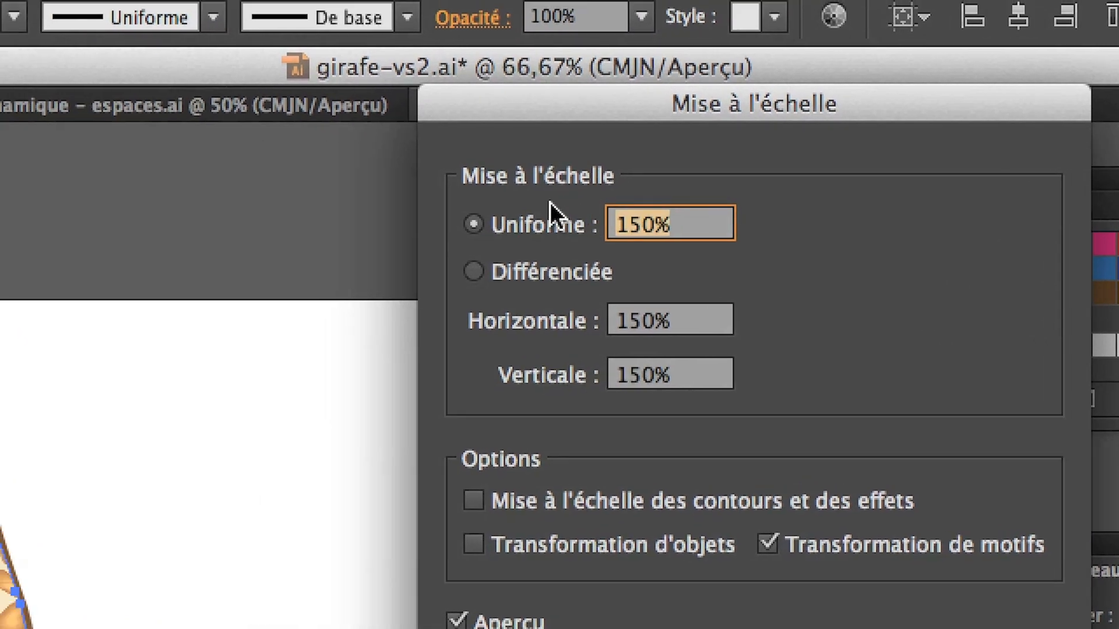
pyautogui.write('100')
pyautogui.press('Tab')
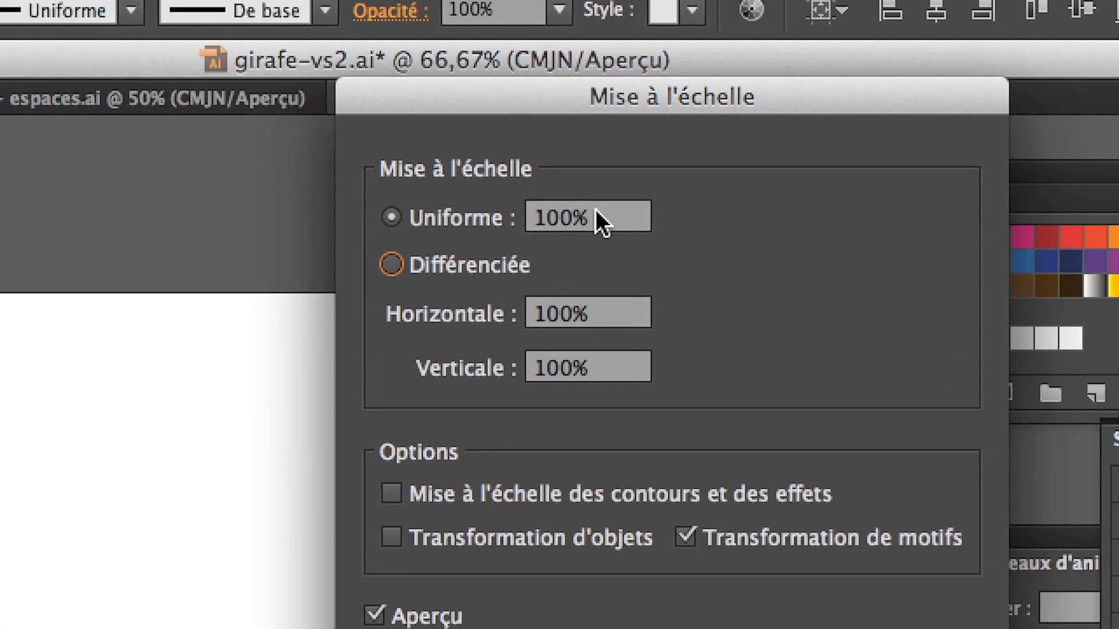
# - Try a uniform pattern scale of 80%, and restore 100% before applying the scaling
pyautogui.click(612, 223)
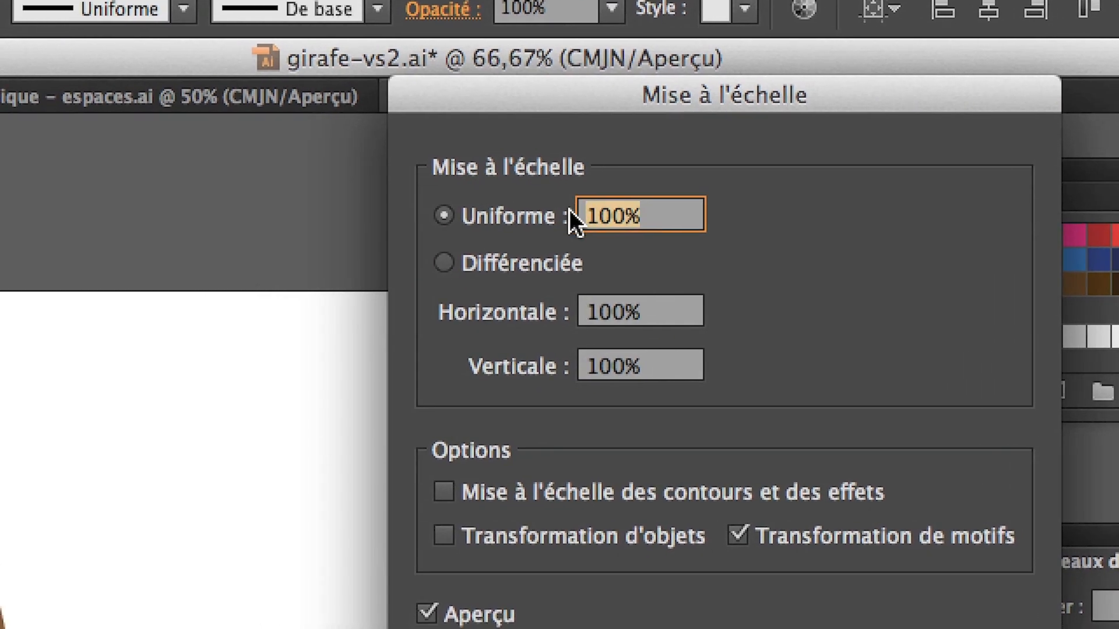
pyautogui.write('80')
pyautogui.press('Tab')
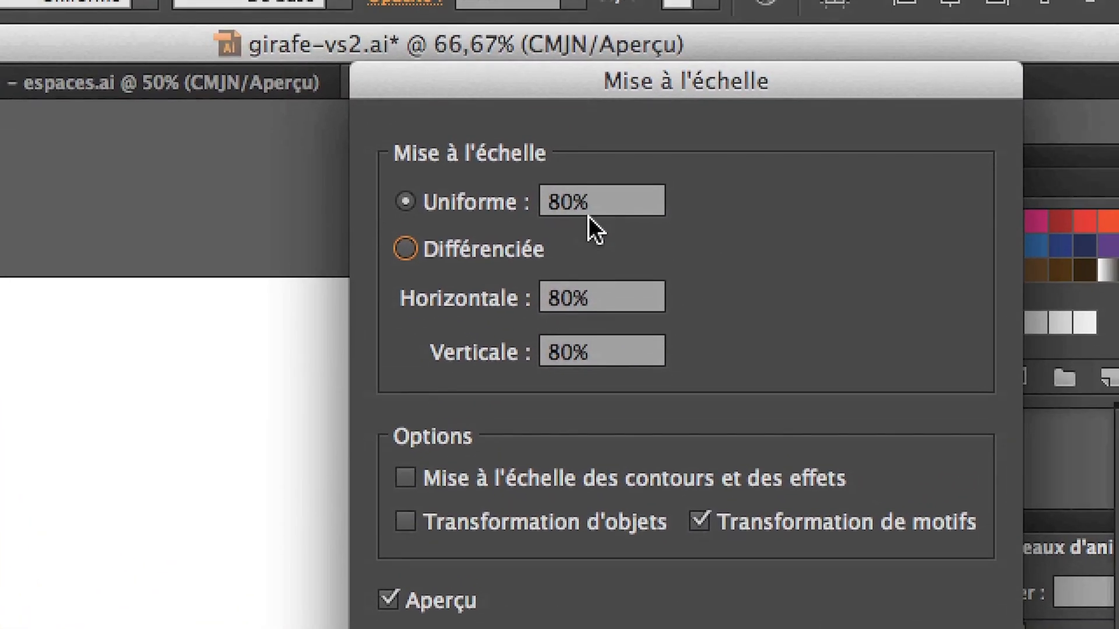
pyautogui.click(551, 208)
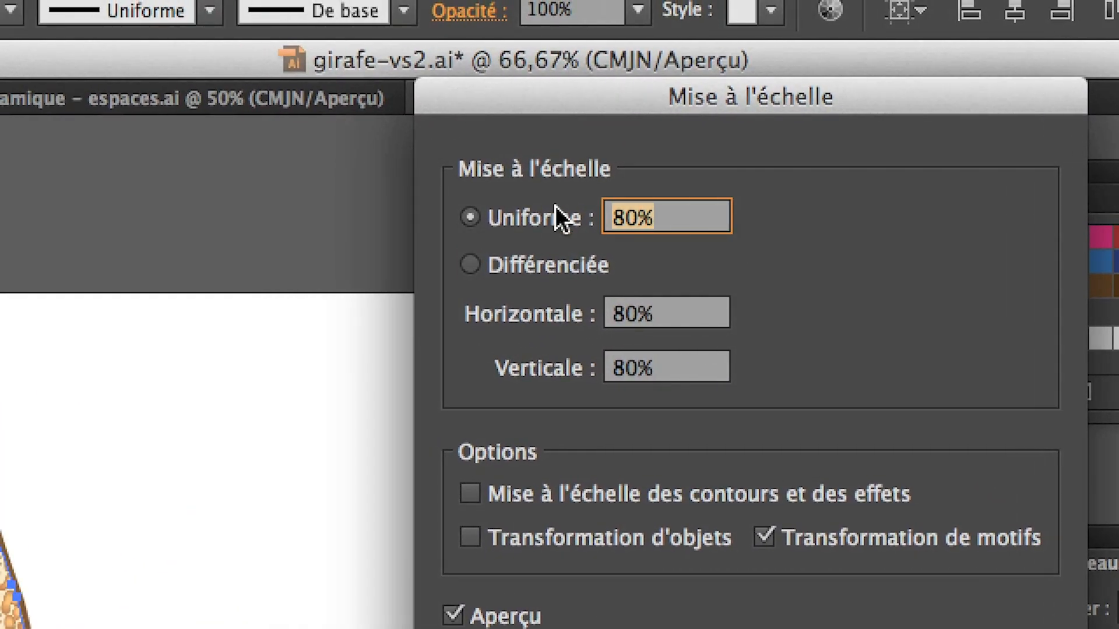
pyautogui.write('100')
pyautogui.press('Tab')
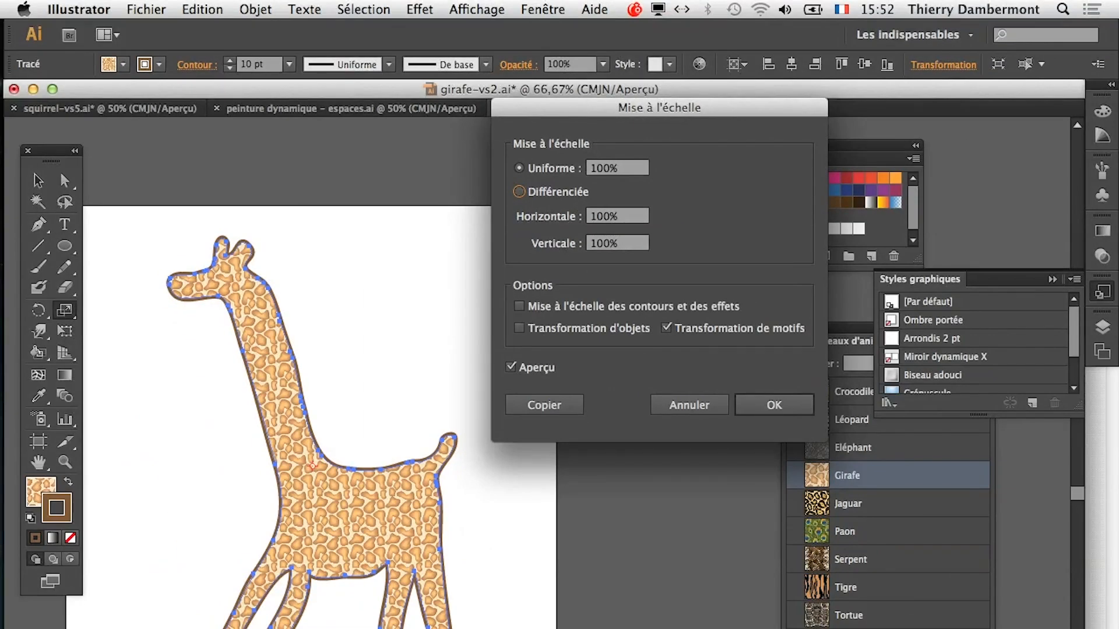
pyautogui.press('Return')
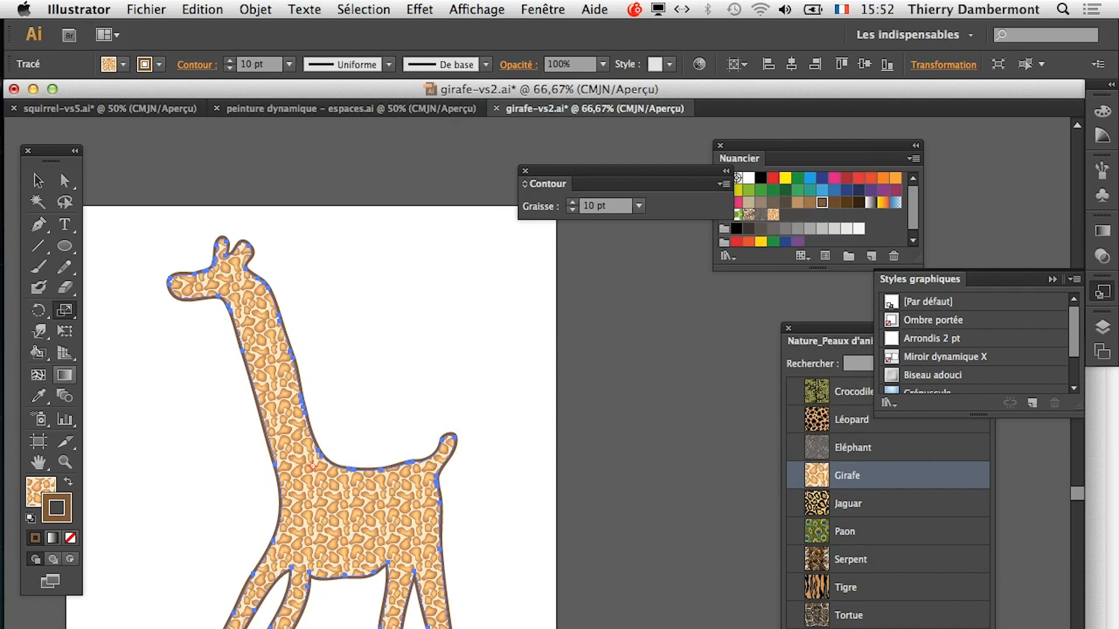
# - Fill the giraffe with the Tigre animal-skin pattern and scale only that pattern uniformly to 200%
pyautogui.click(822, 588)
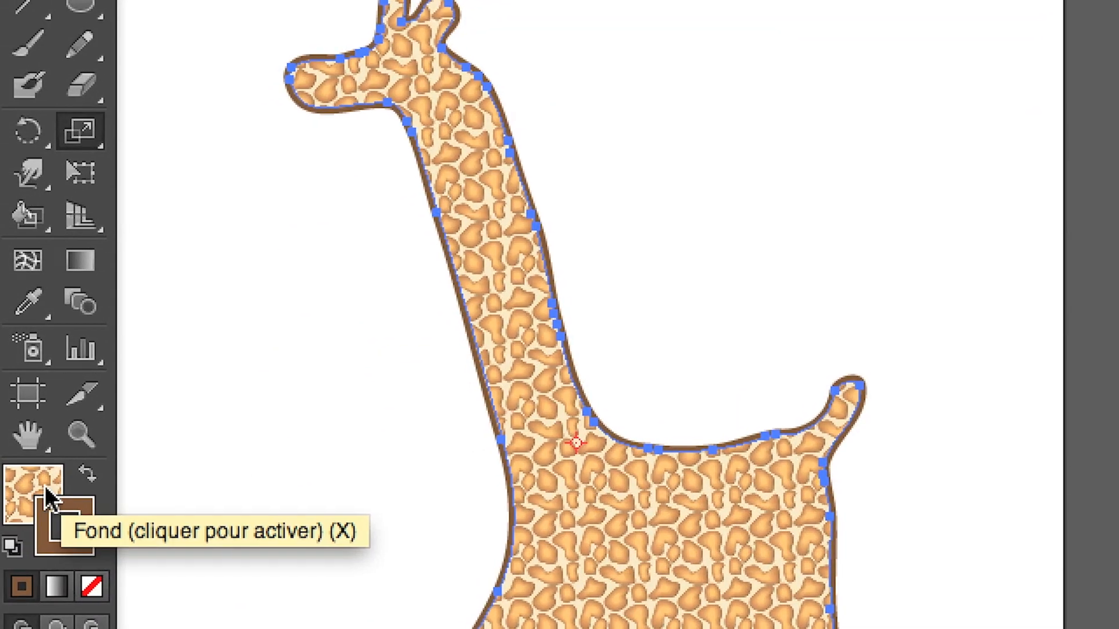
pyautogui.click(44, 495)
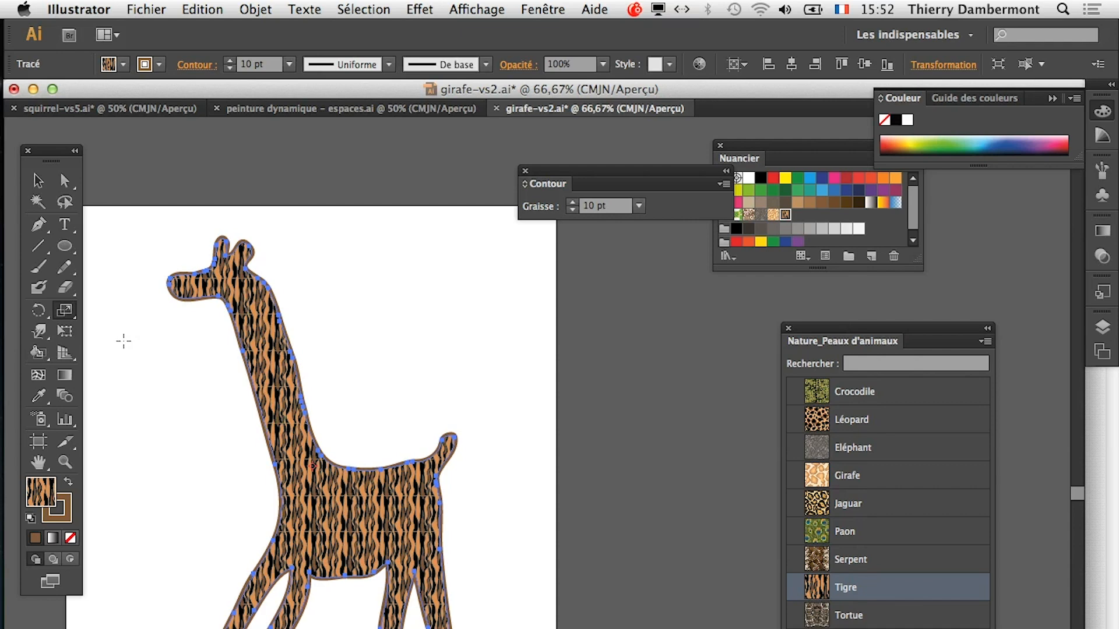
pyautogui.doubleClick(66, 312)
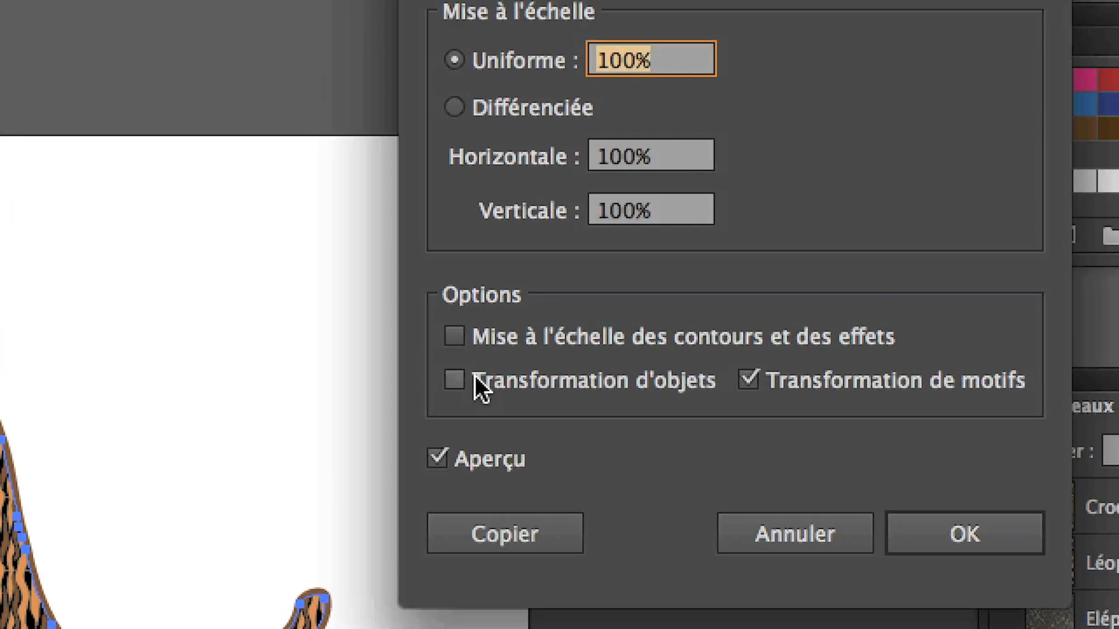
pyautogui.write('200')
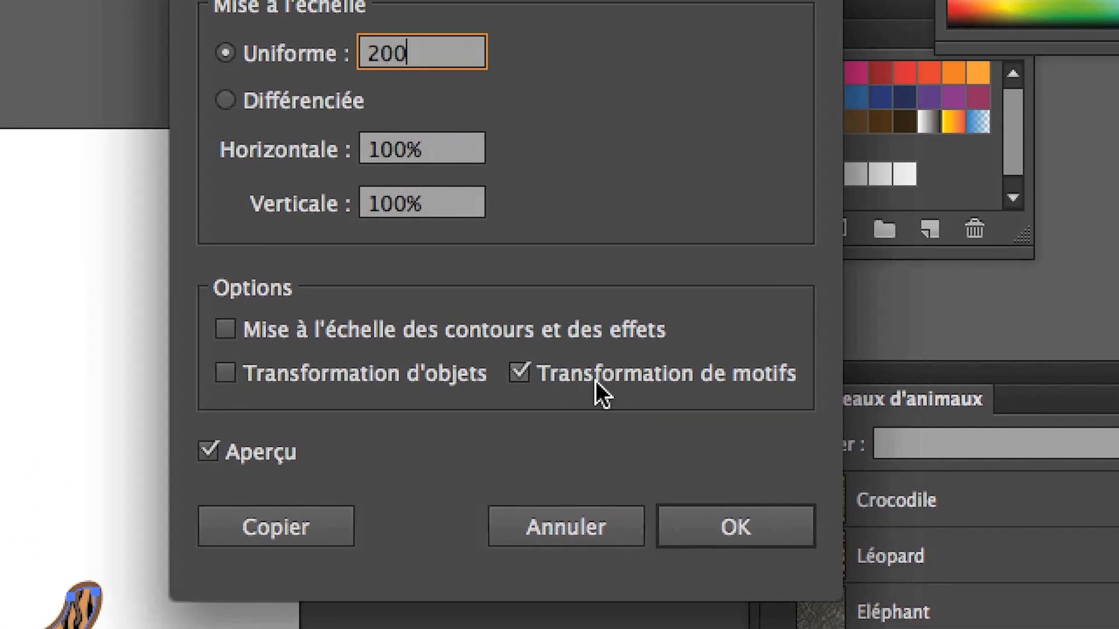
pyautogui.press('Tab')
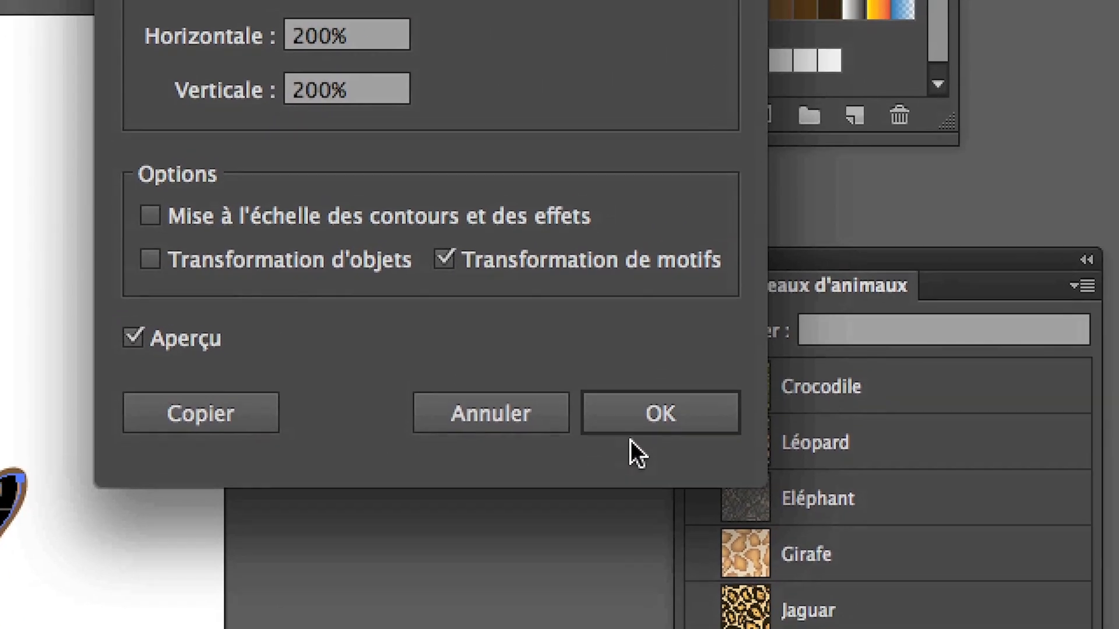
pyautogui.click(633, 431)
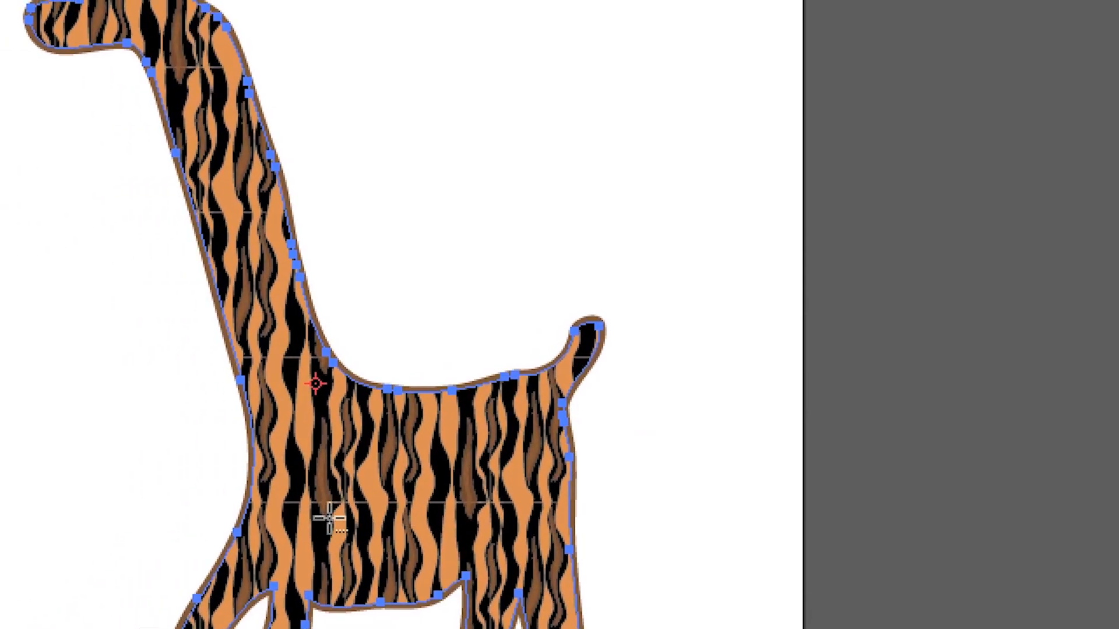
# - Examine the enlarged tiger stripes on the giraffe's body up close and across the whole shape
pyautogui.scroll(3, 329, 519)
pyautogui.scroll(3, 329, 519)
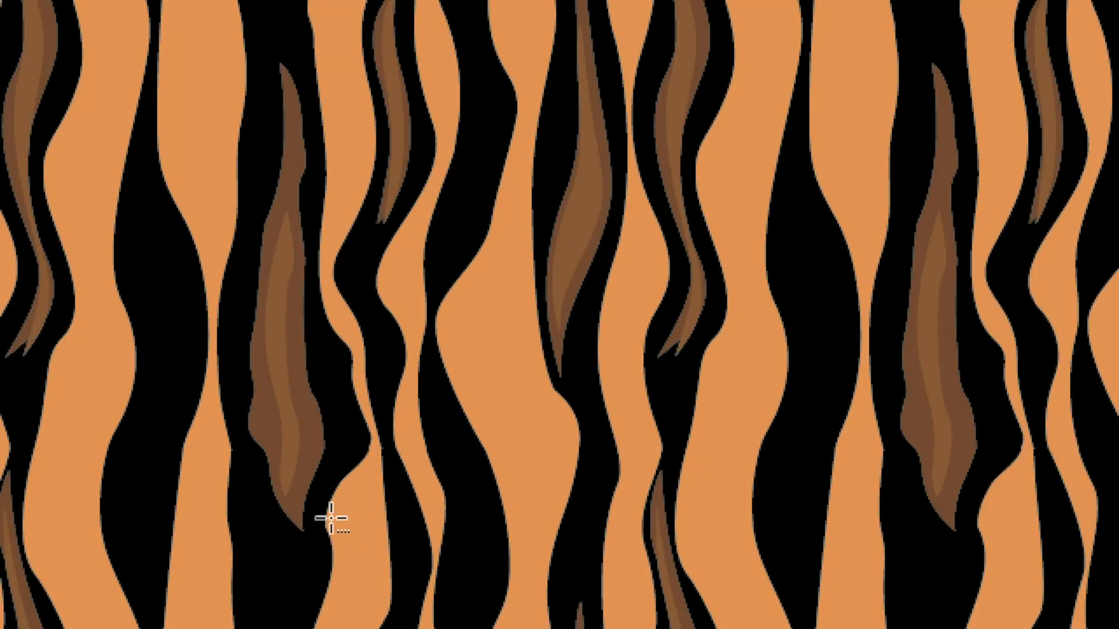
pyautogui.scroll(-4, 331, 519)
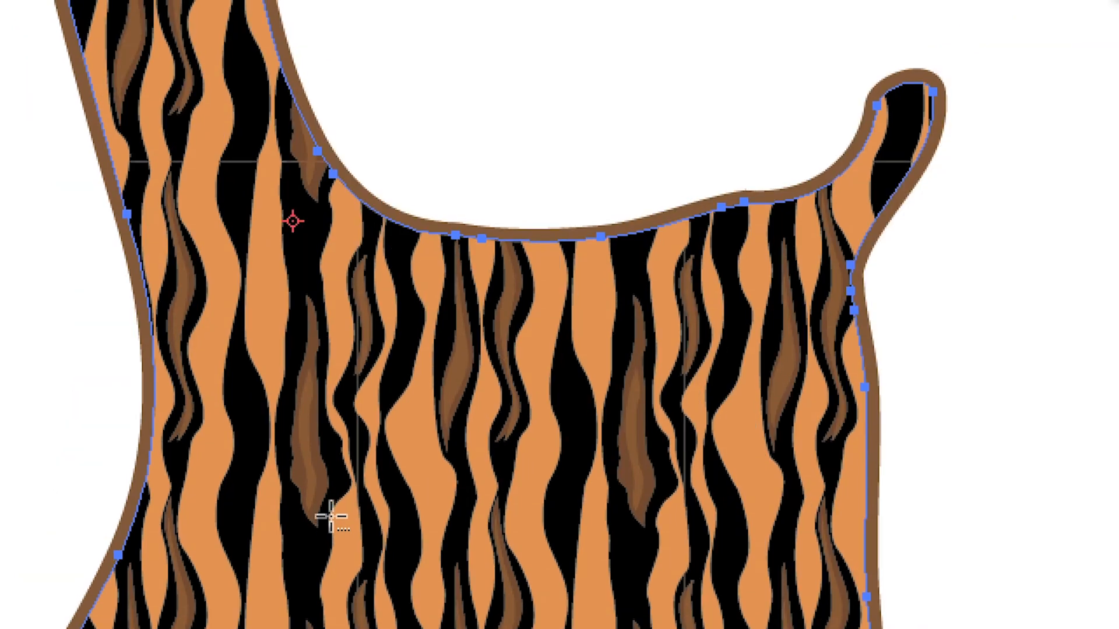
pyautogui.scroll(2, 331, 518)
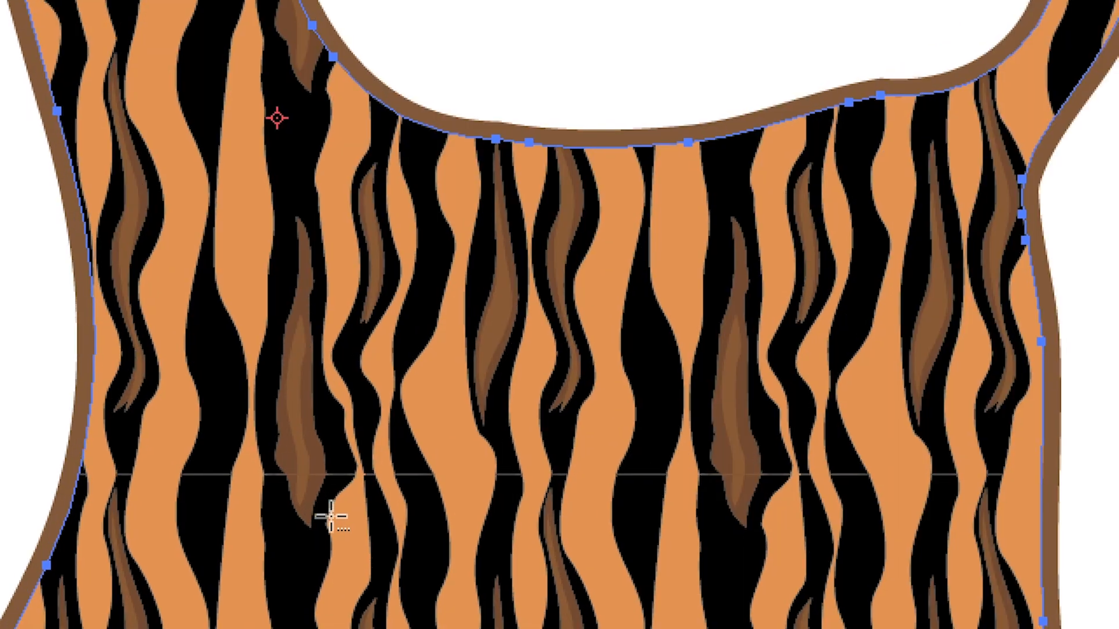
pyautogui.scroll(2, 331, 518)
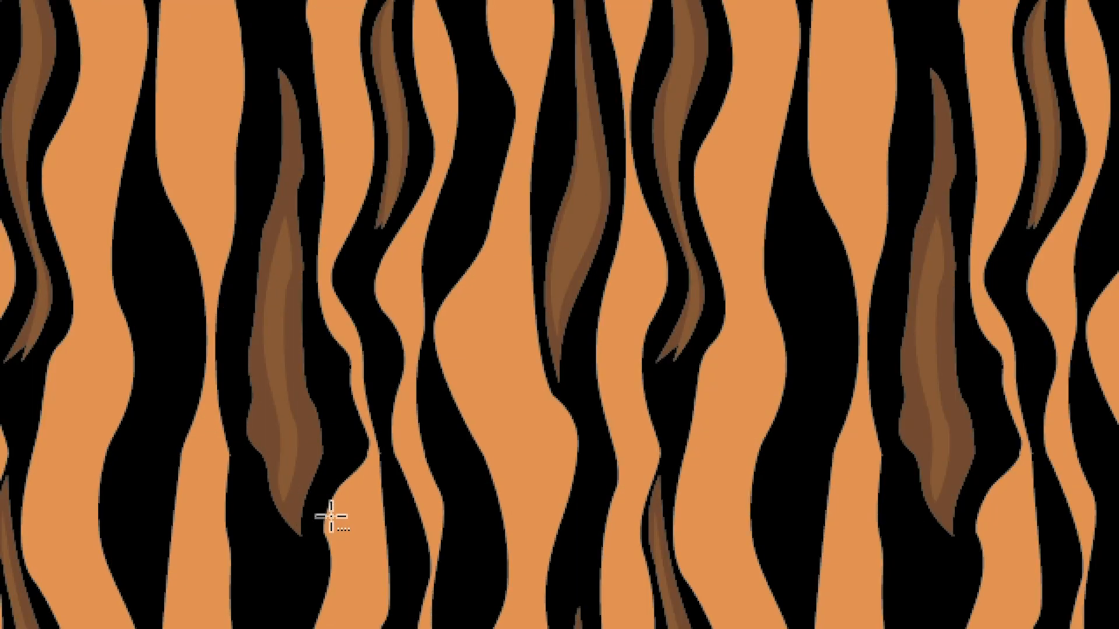
pyautogui.scroll(-2, 331, 517)
pyautogui.scroll(-5, 330, 518)
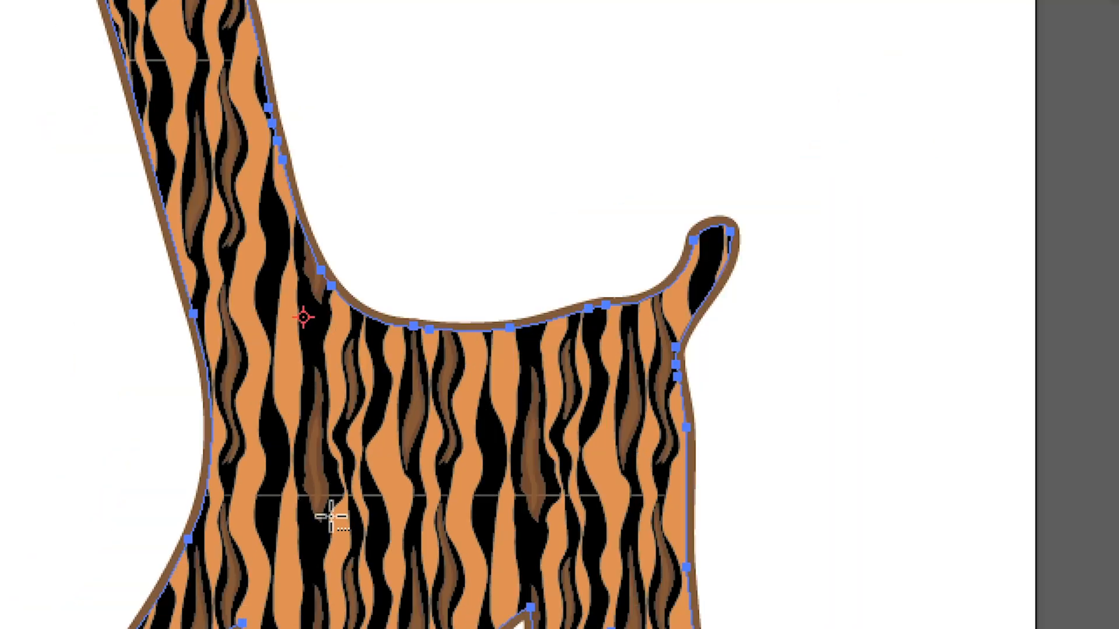
pyautogui.scroll(-2, 331, 517)
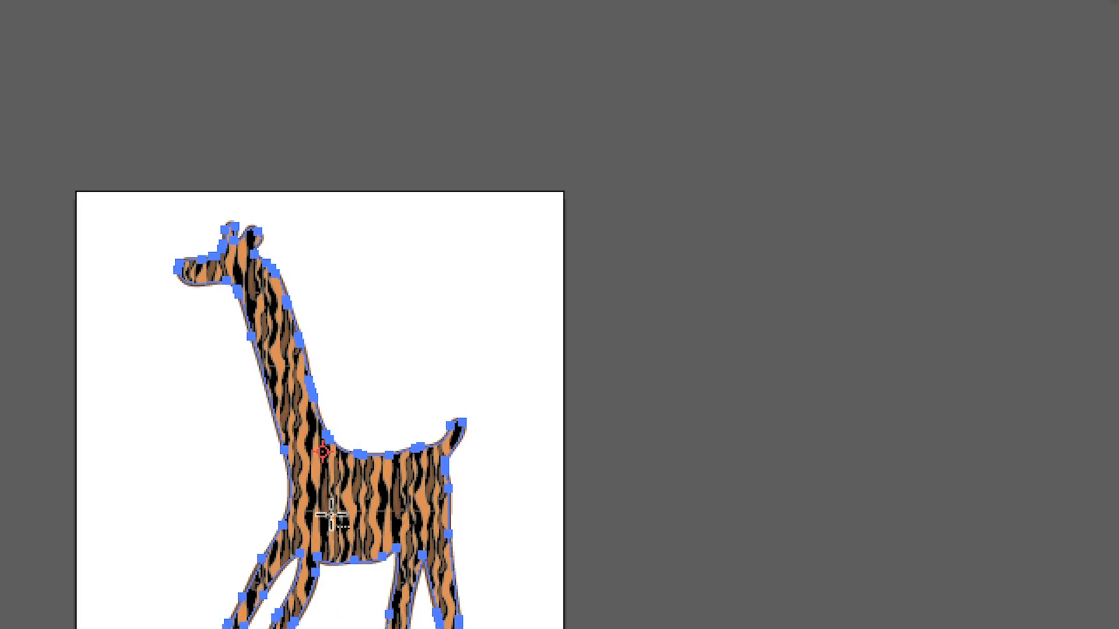
pyautogui.scroll(3, 330, 514)
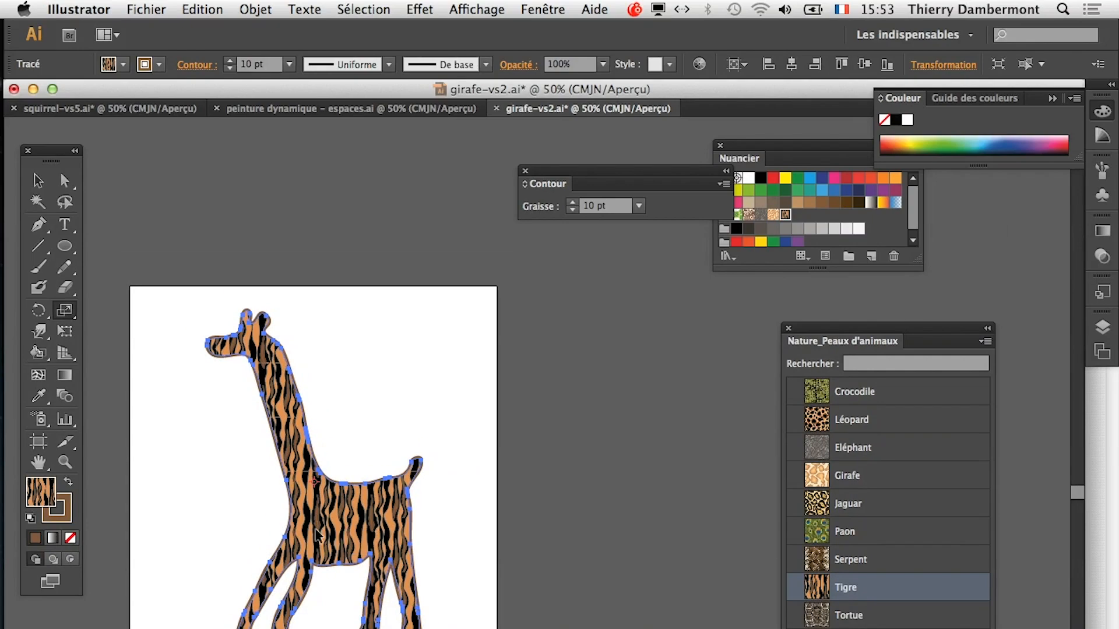
# - Rotate only the giraffe's tiger pattern by 311°, with pattern transformation enabled and object transformation disabled
pyautogui.doubleClick(39, 311)
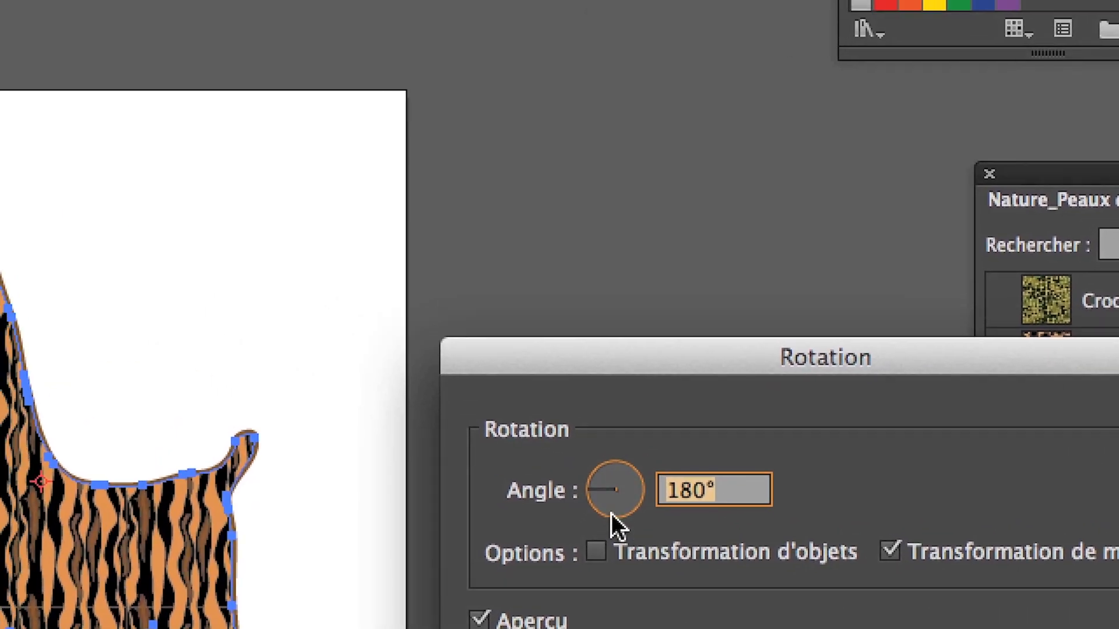
pyautogui.moveTo(604, 509); pyautogui.dragTo(618, 527)
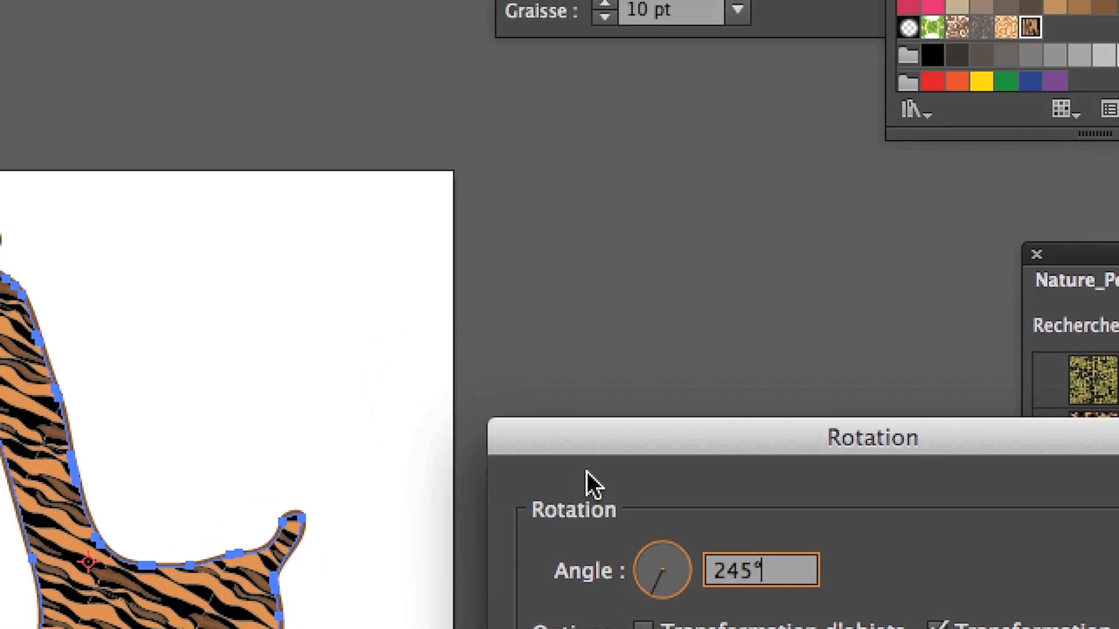
pyautogui.moveTo(557, 427); pyautogui.dragTo(397, 417)
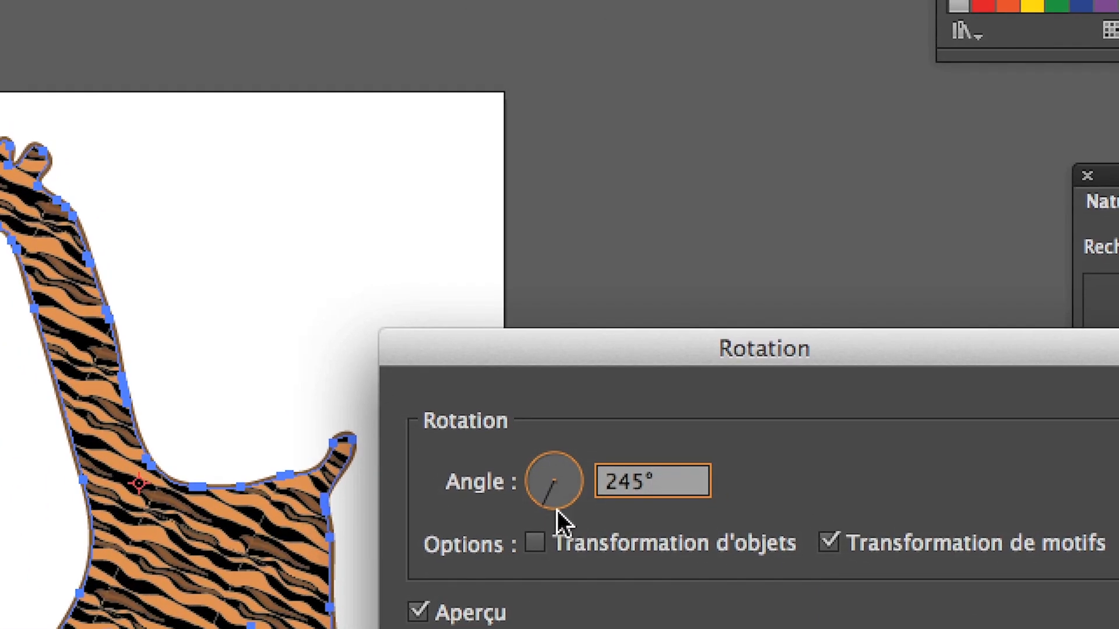
pyautogui.moveTo(506, 586); pyautogui.dragTo(517, 572)
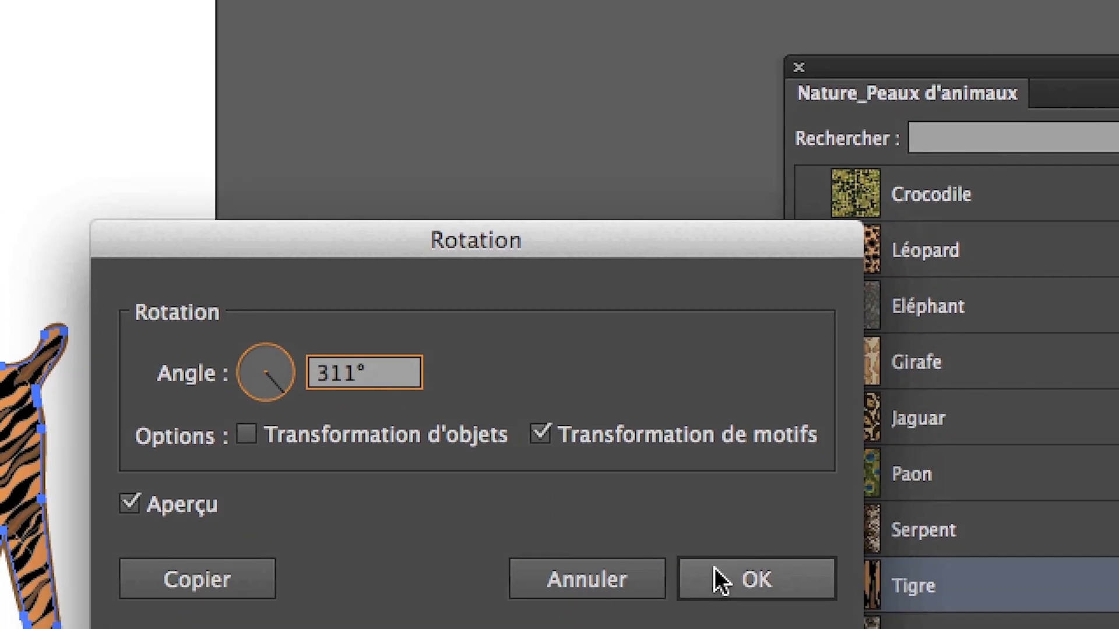
pyautogui.click(714, 568)
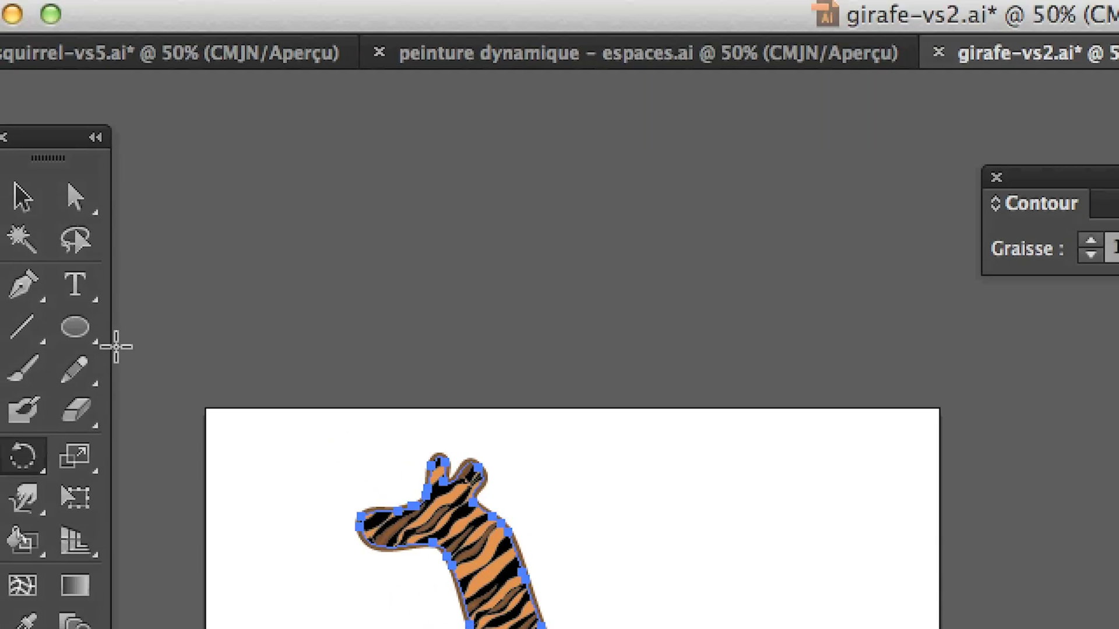
# - Shift only the tiger pattern 40 mm horizontally inside the giraffe, after trying a 10 mm offset
pyautogui.doubleClick(24, 198)
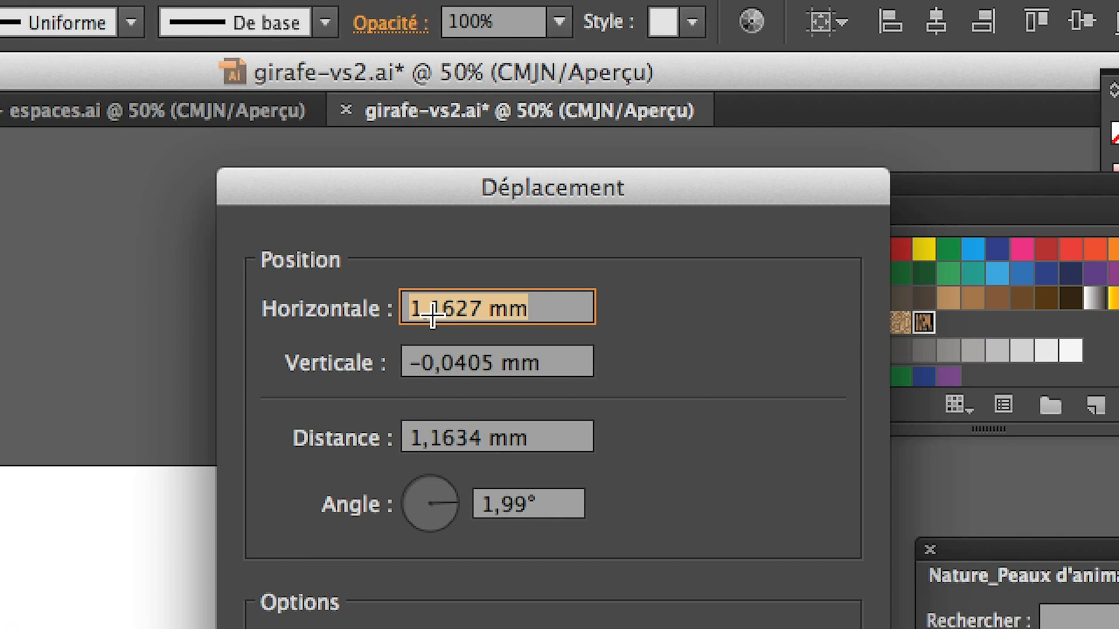
pyautogui.write('10')
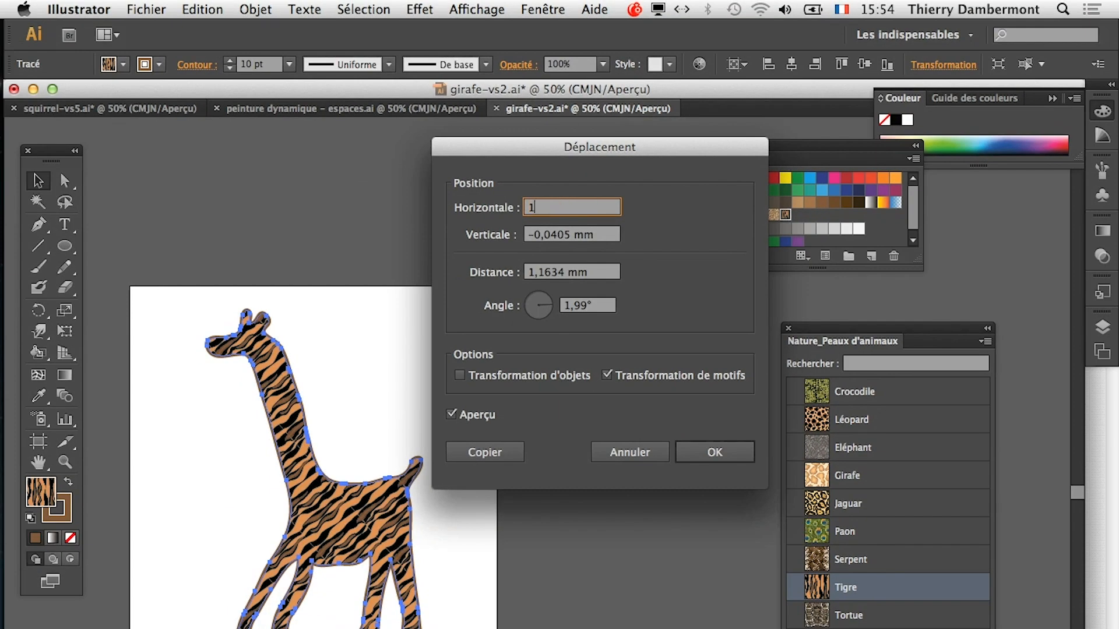
pyautogui.press('Tab')
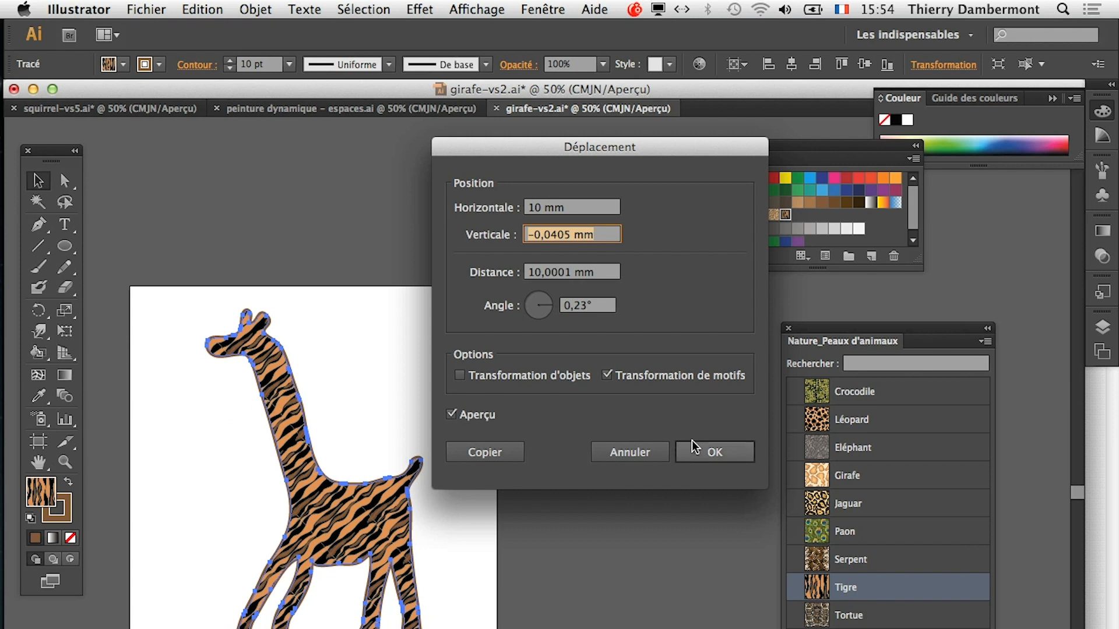
pyautogui.click(554, 211)
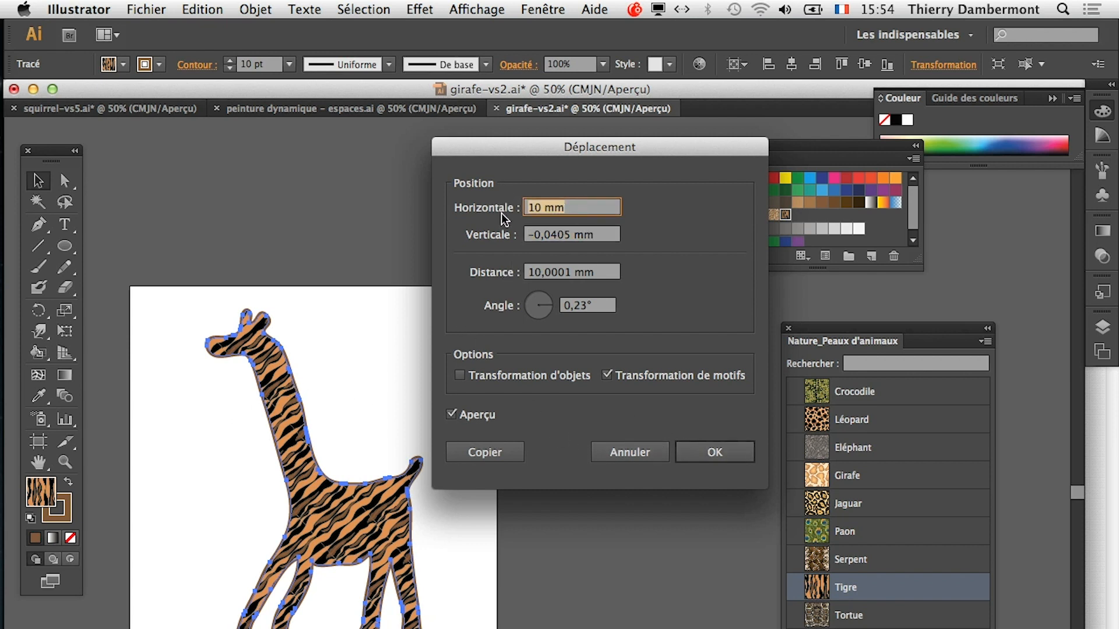
pyautogui.write('40')
pyautogui.press('Tab')
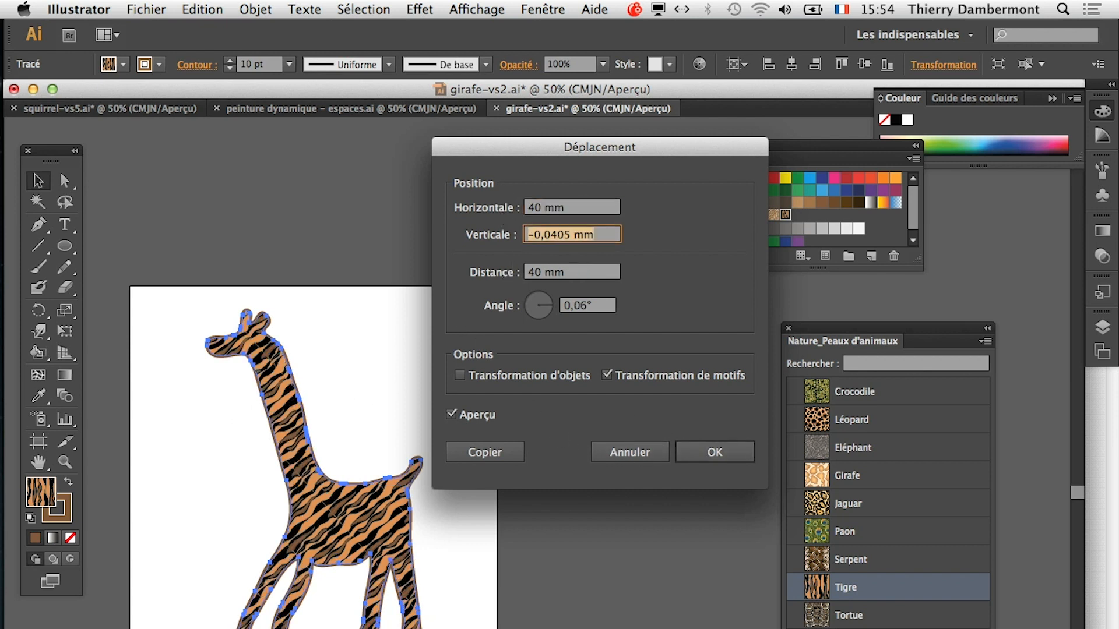
pyautogui.click(709, 460)
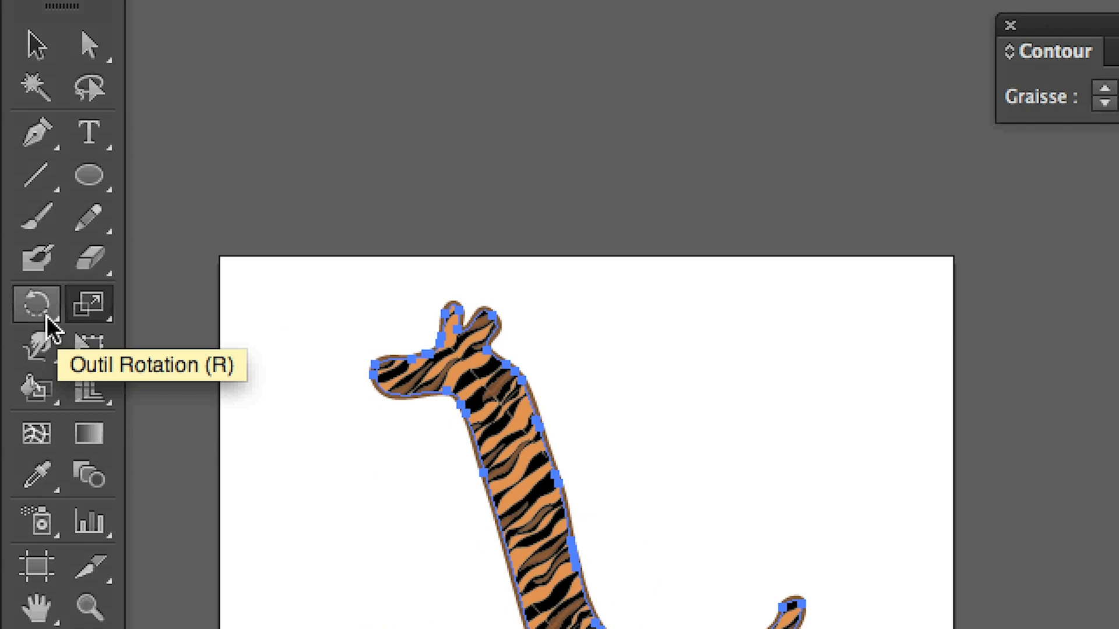
# - Show the Appearance panel beside the giraffe, with the Layers panel open and the pattern library moved aside
pyautogui.click(37, 310)
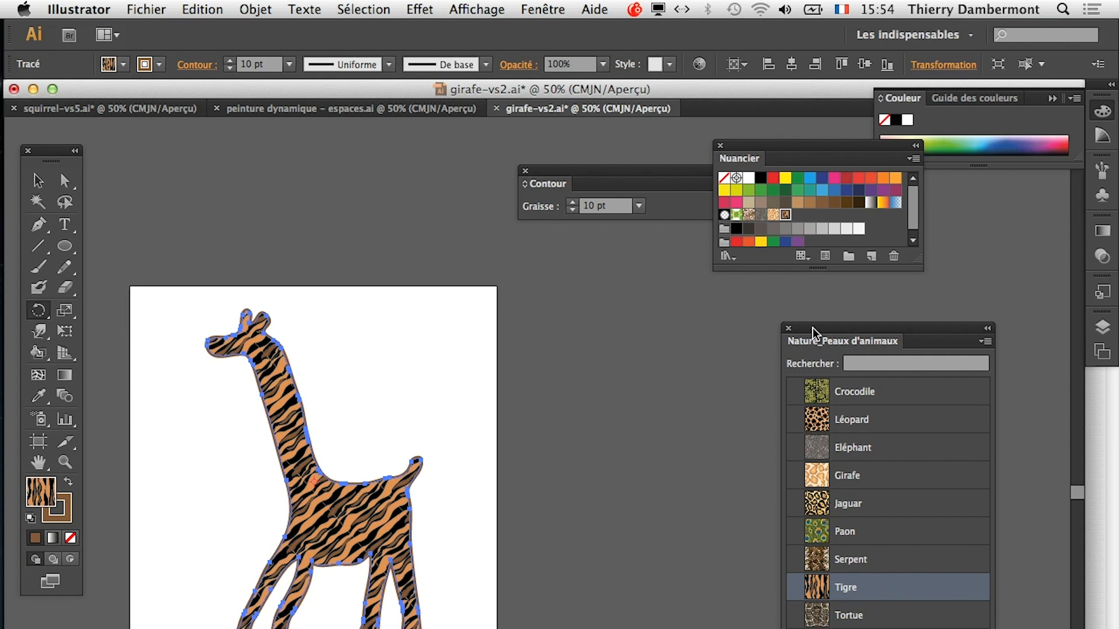
pyautogui.moveTo(812, 327); pyautogui.dragTo(852, 392)
pyautogui.moveTo(617, 628); pyautogui.dragTo(615, 603)
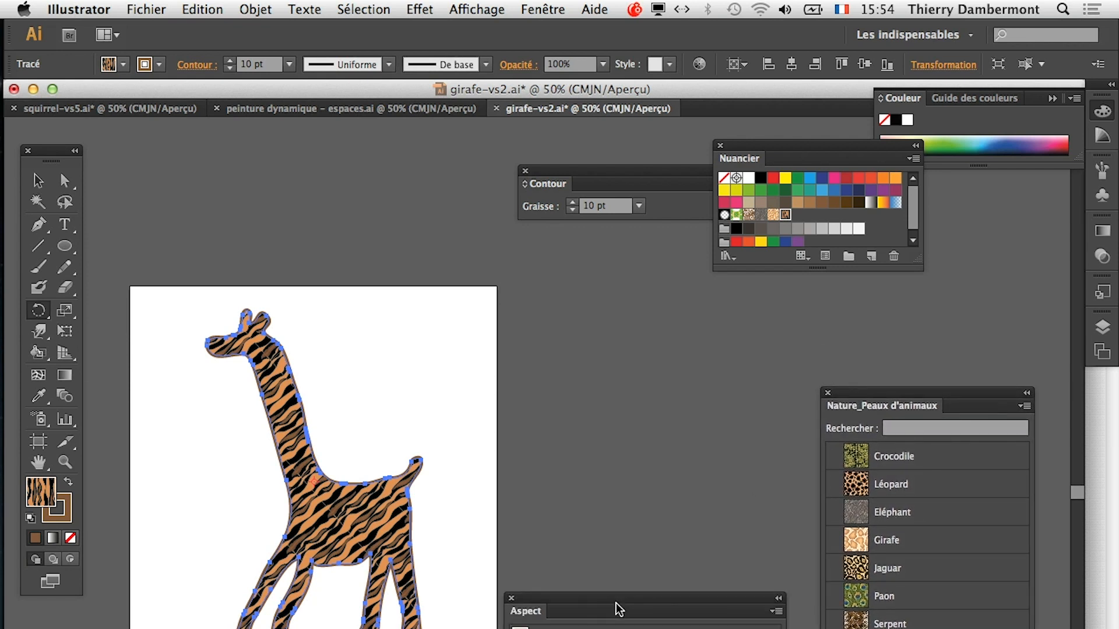
pyautogui.click(1102, 328)
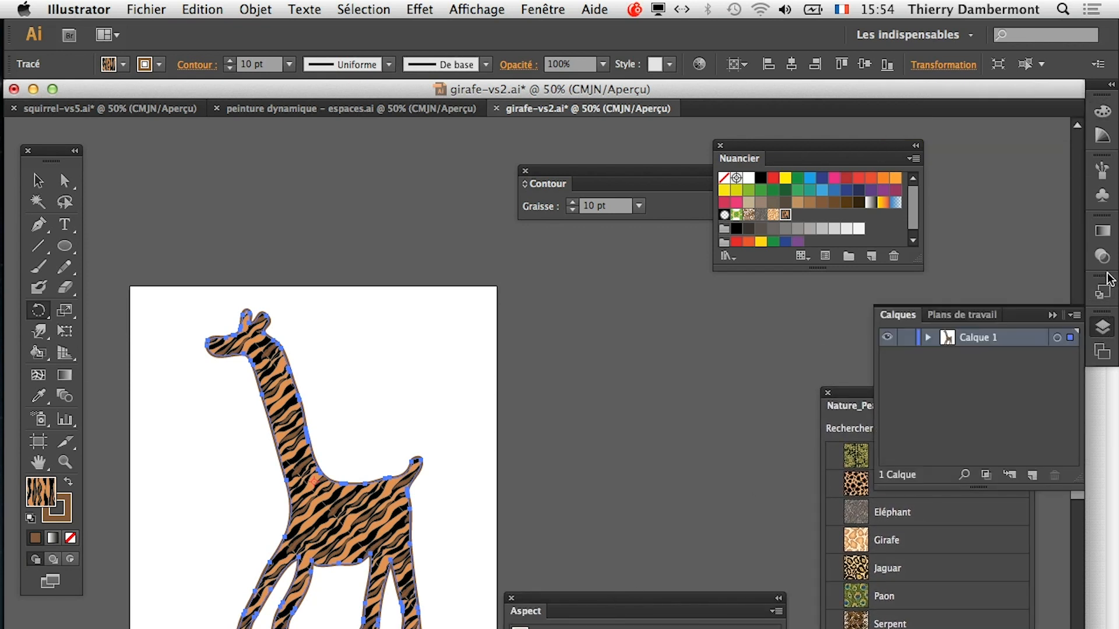
pyautogui.click(556, 8)
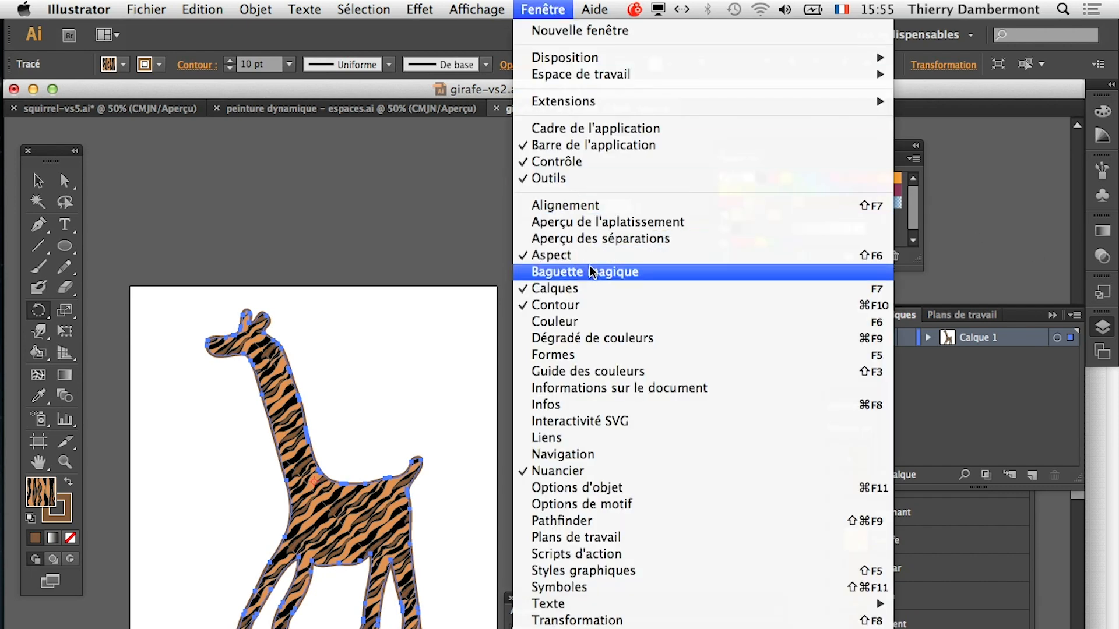
pyautogui.click(557, 8)
pyautogui.click(556, 8)
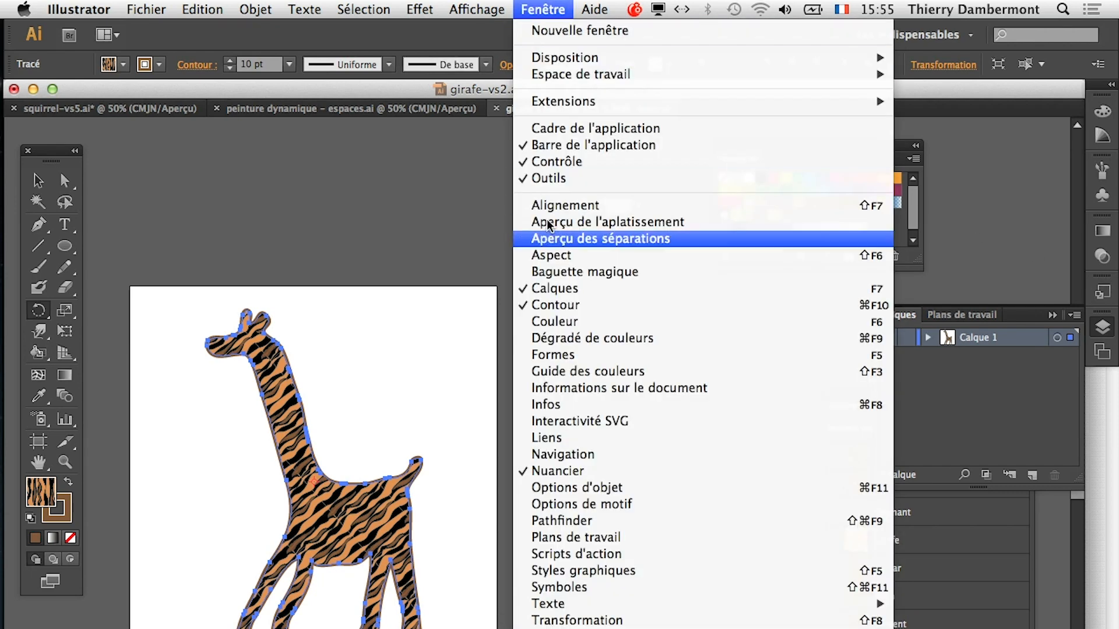
pyautogui.click(571, 261)
pyautogui.moveTo(604, 600); pyautogui.dragTo(607, 310)
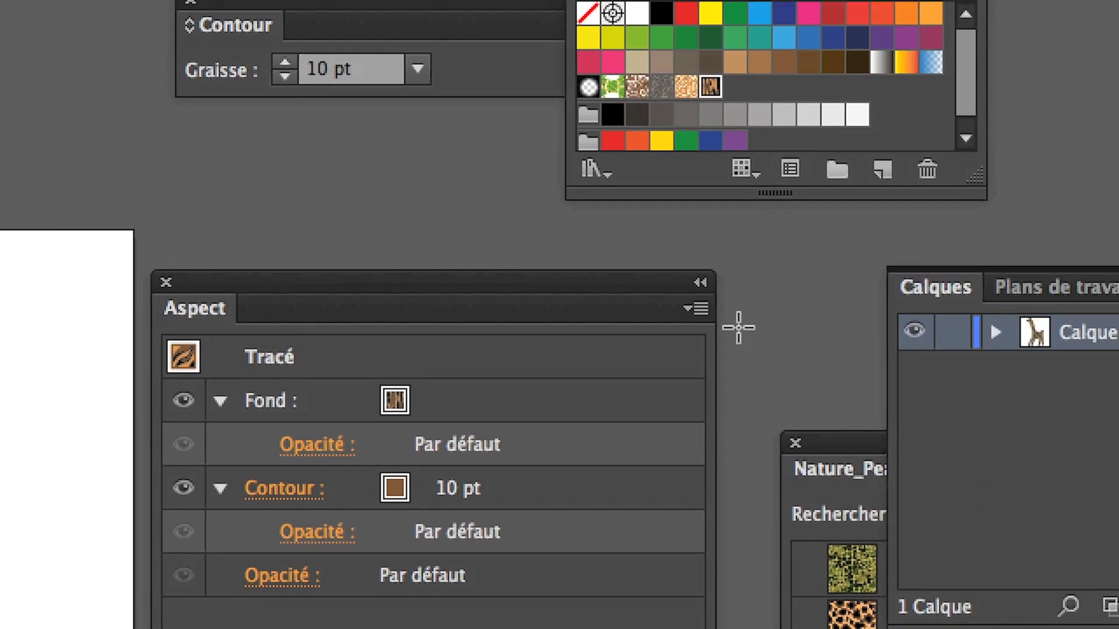
# - Add a second fill above the giraffe's tiger fill and give it the Eléphant animal-skin pattern
pyautogui.click(777, 325)
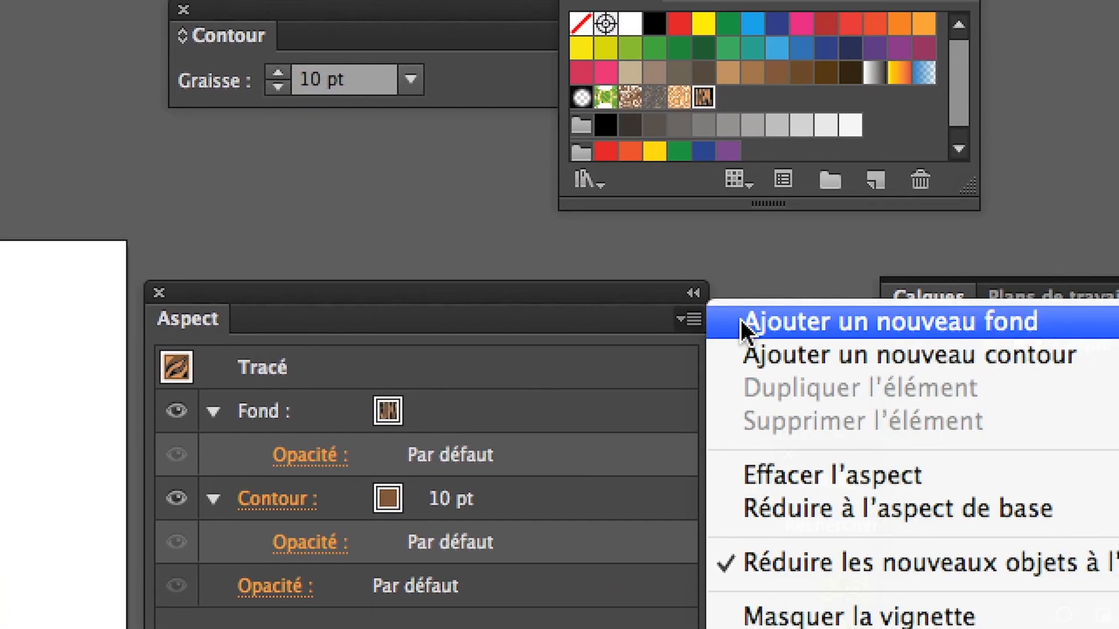
pyautogui.click(770, 321)
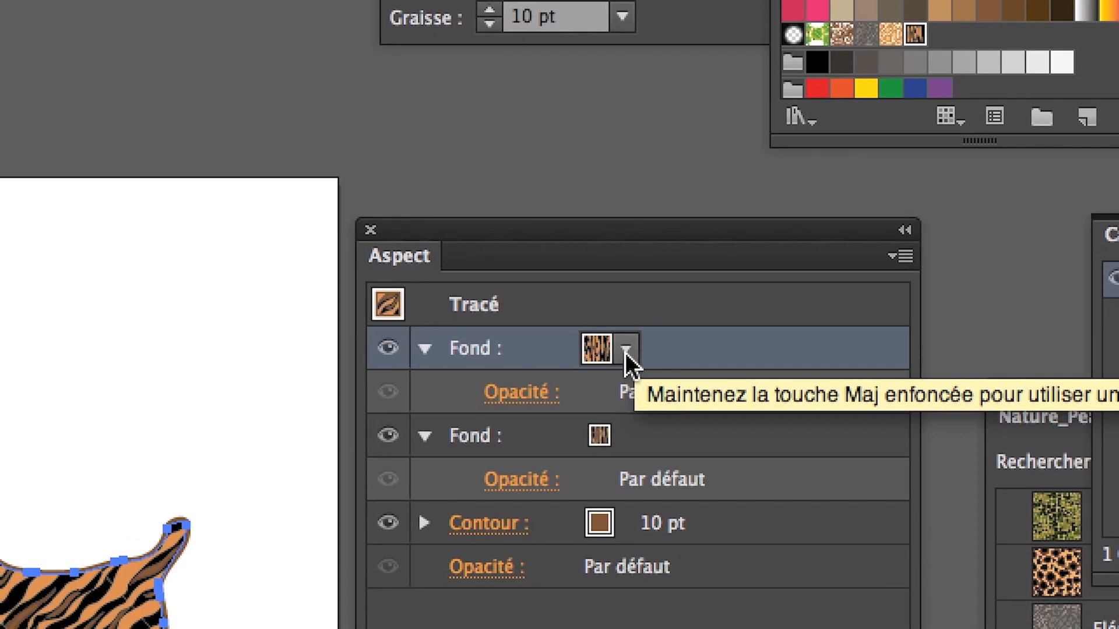
pyautogui.click(607, 360)
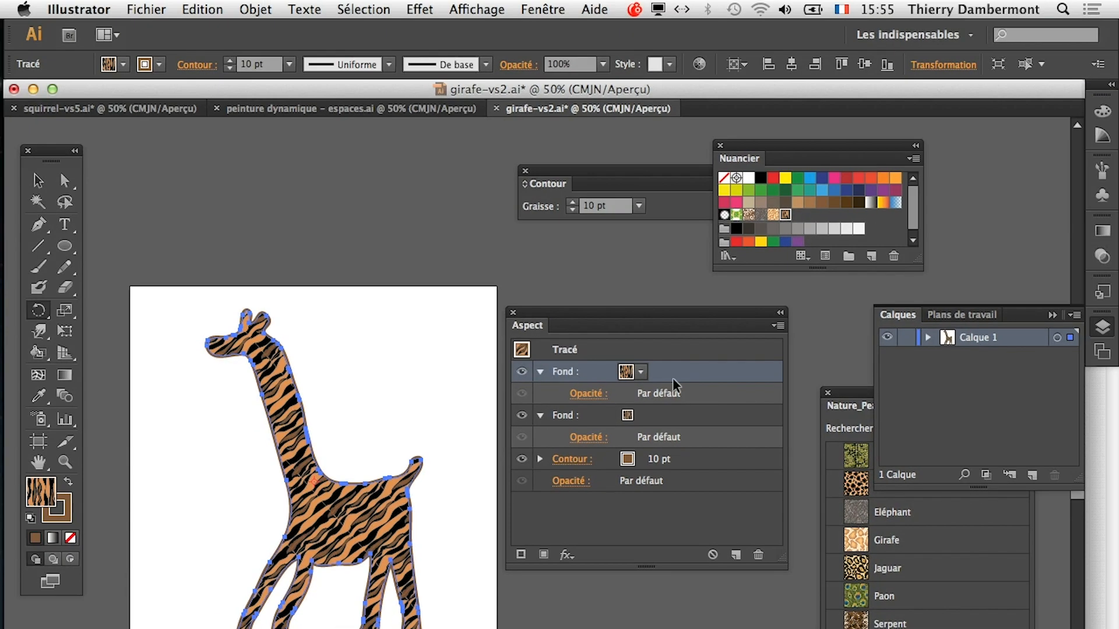
pyautogui.moveTo(681, 312)
pyautogui.mouseDown()
pyautogui.moveTo(450, 135)
pyautogui.moveTo(402, 204)
pyautogui.moveTo(702, 330)
pyautogui.moveTo(687, 328)
pyautogui.mouseUp()
pyautogui.click(863, 513)
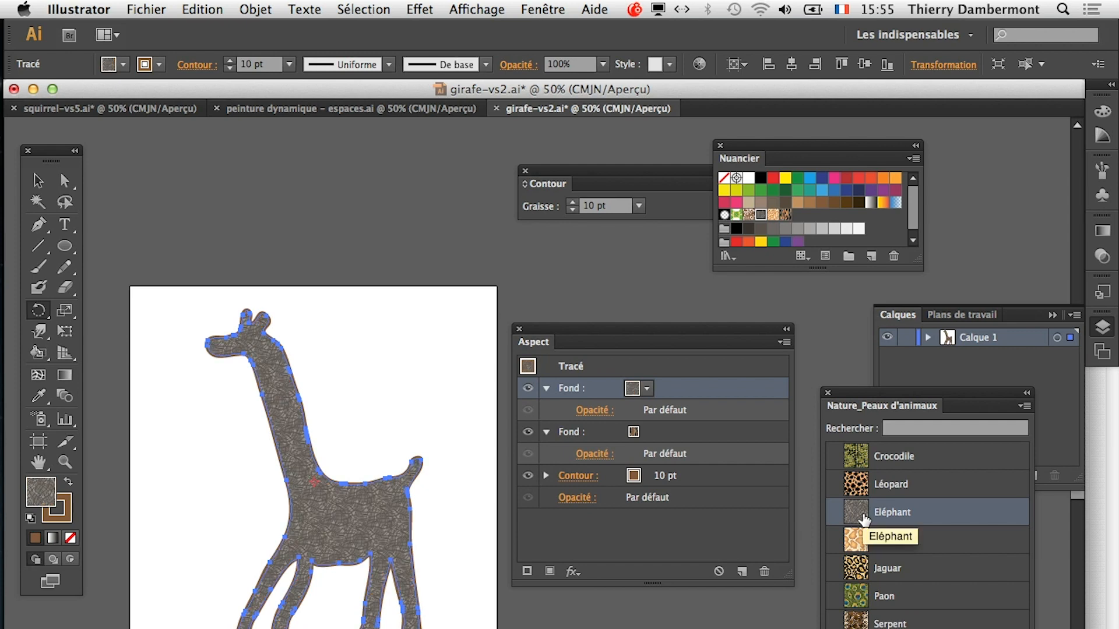
pyautogui.scroll(2, 317, 517)
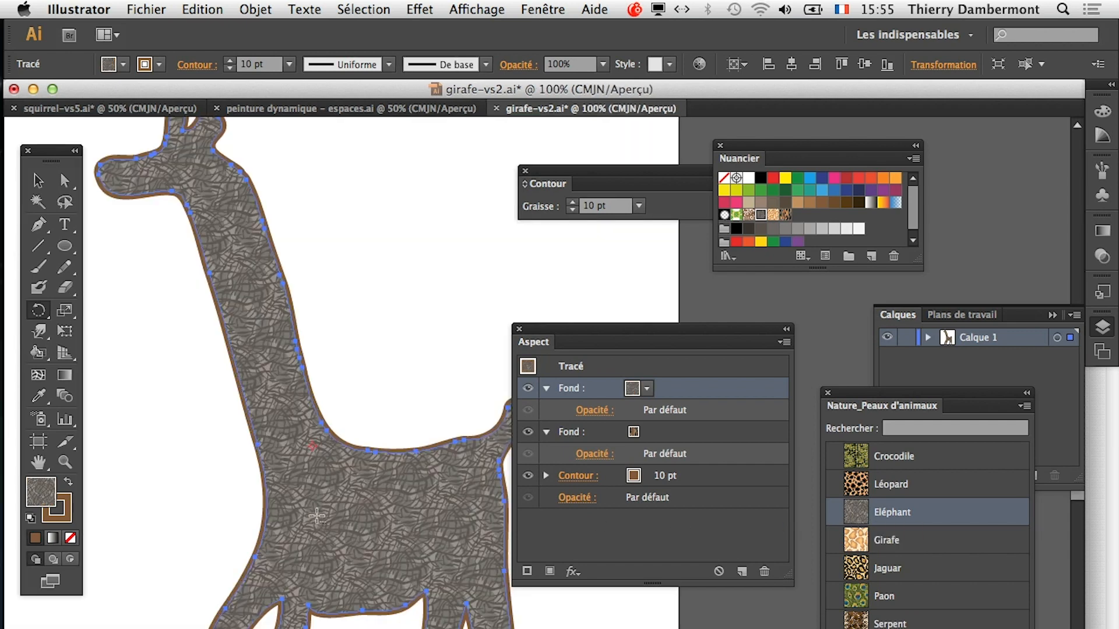
pyautogui.scroll(1, 317, 517)
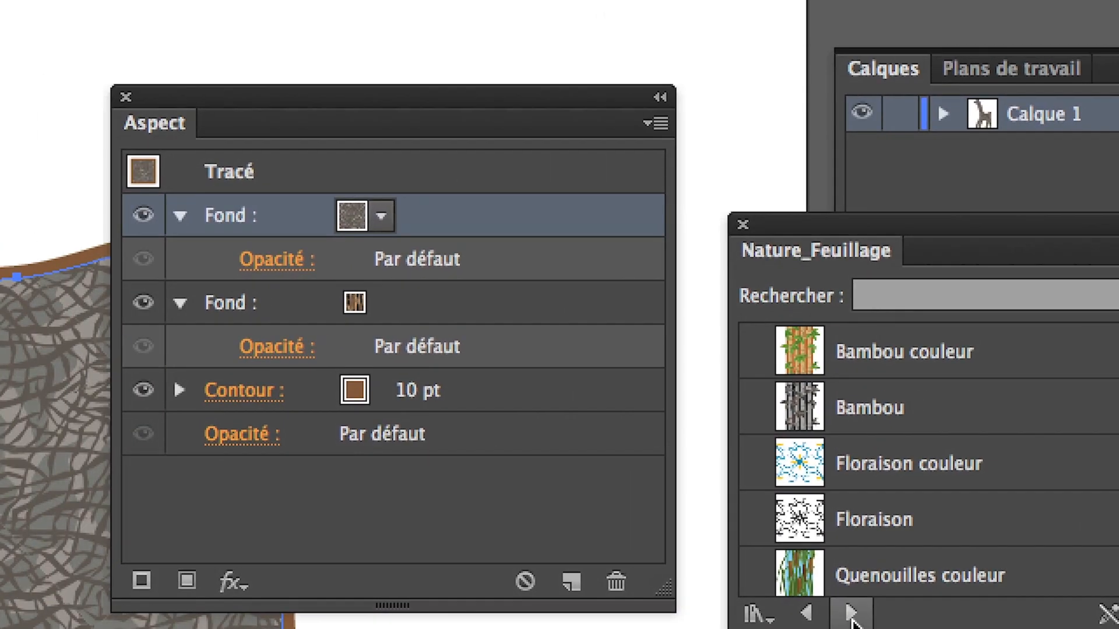
# - Browse to the Graphiques de base_Textures library and apply Pattes d'oiseaux to the giraffe's upper fill
pyautogui.click(614, 545)
pyautogui.click(834, 619)
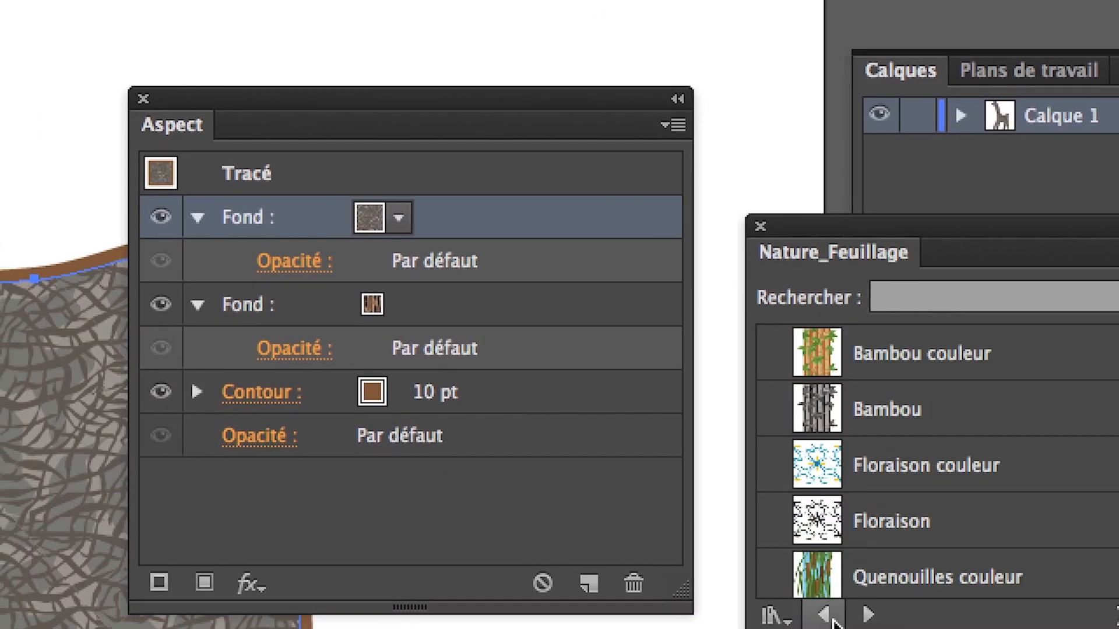
pyautogui.click(833, 618)
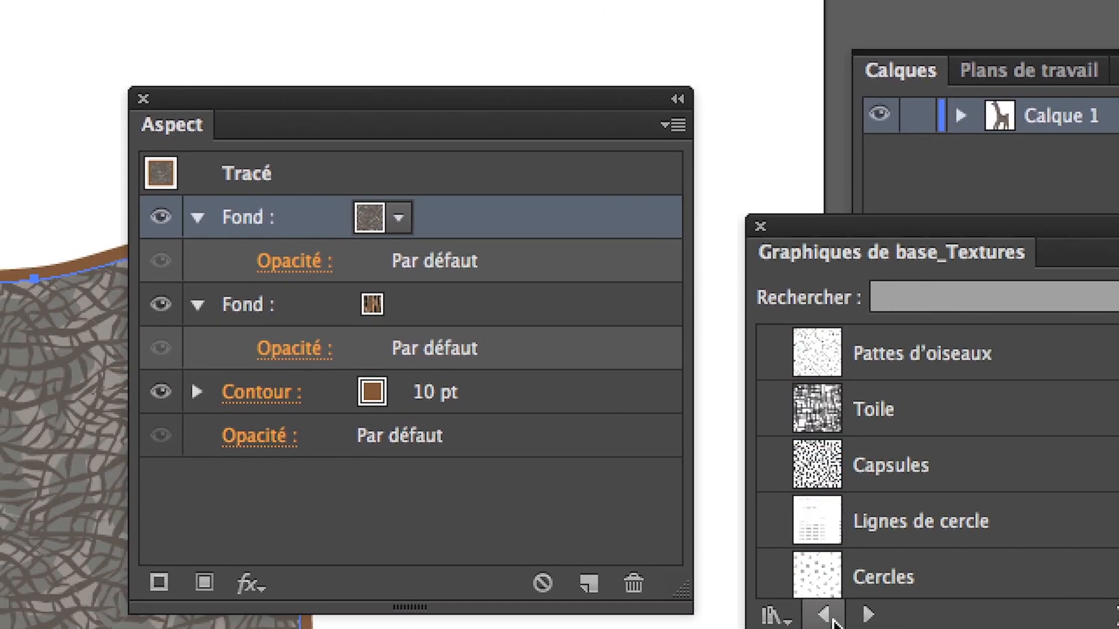
pyautogui.click(833, 618)
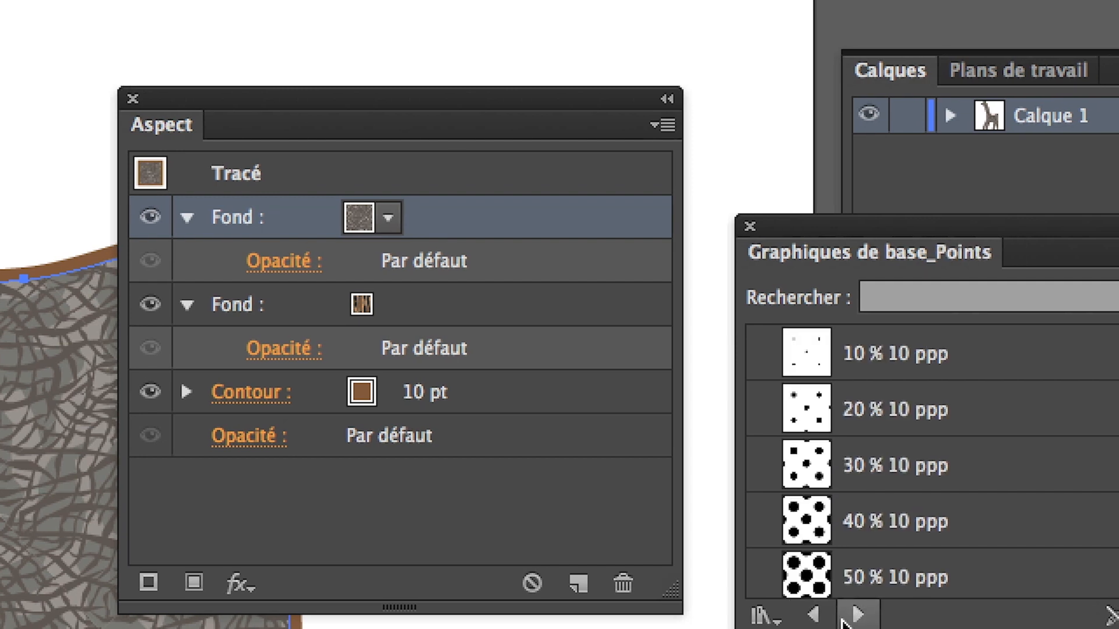
pyautogui.click(868, 614)
pyautogui.click(837, 533)
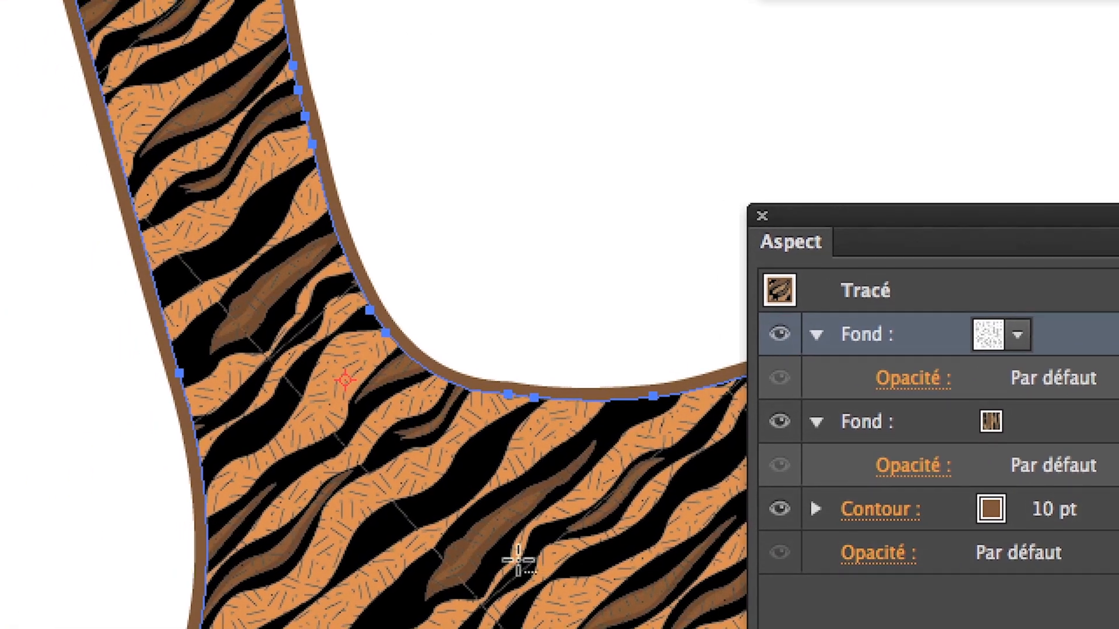
pyautogui.scroll(2, 505, 553)
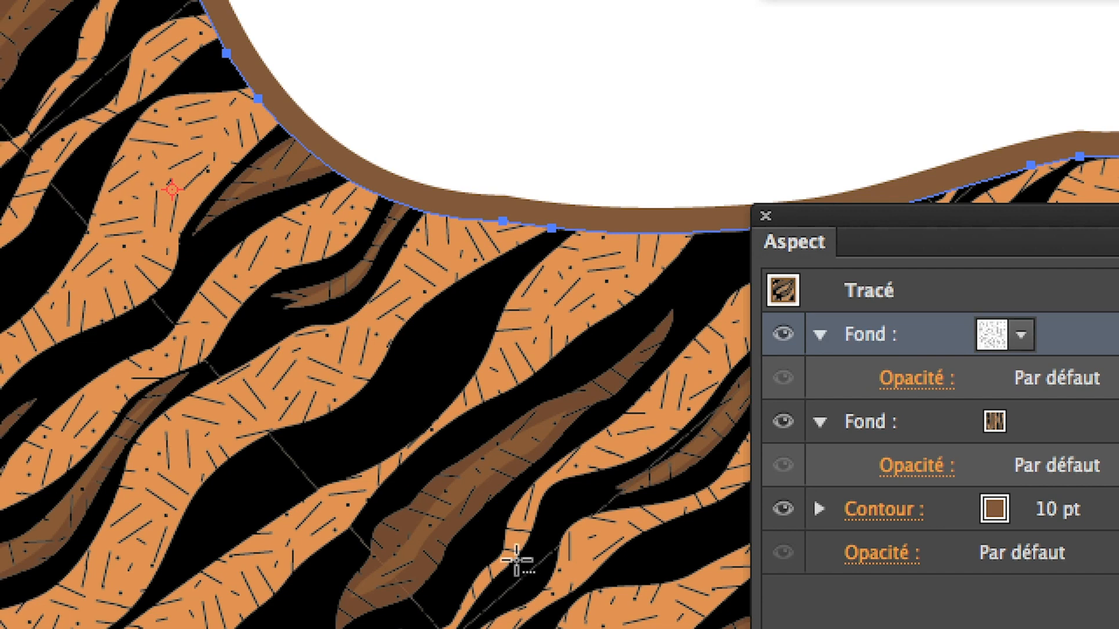
pyautogui.scroll(-1, 516, 556)
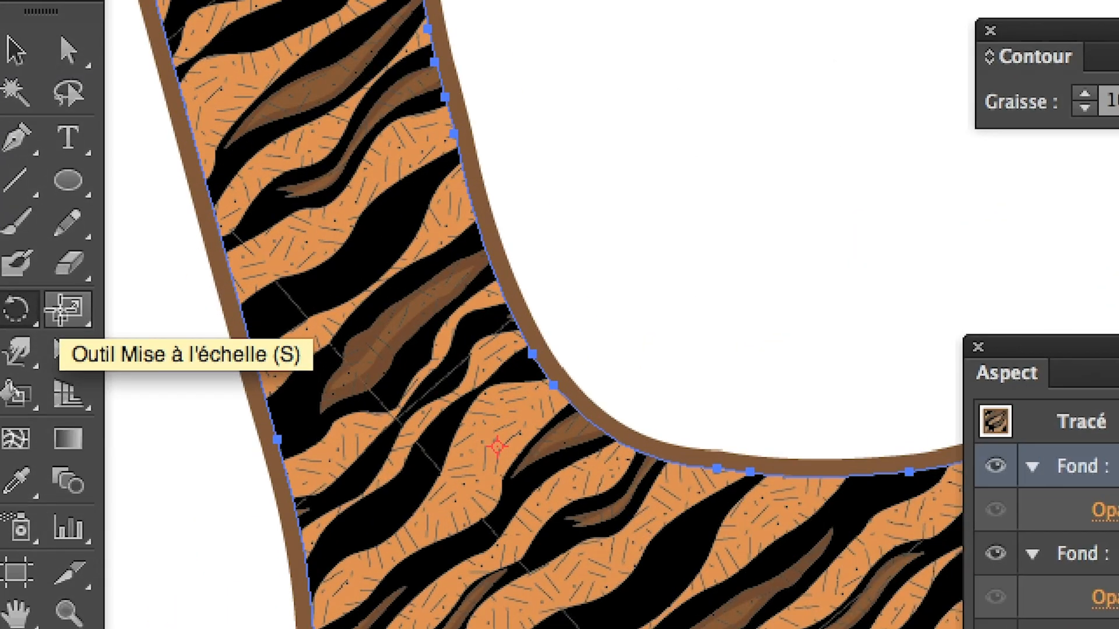
# - Scale only the upper fill's Pattes d'oiseaux pattern uniformly to 200%, after trying 400%
pyautogui.doubleClick(67, 312)
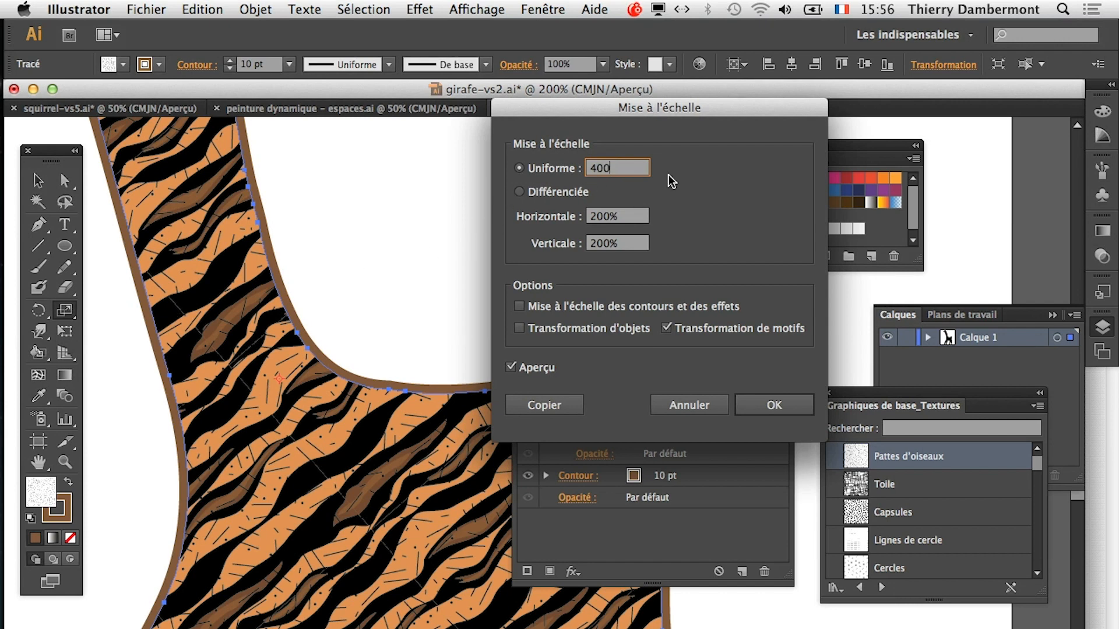
pyautogui.press('Tab')
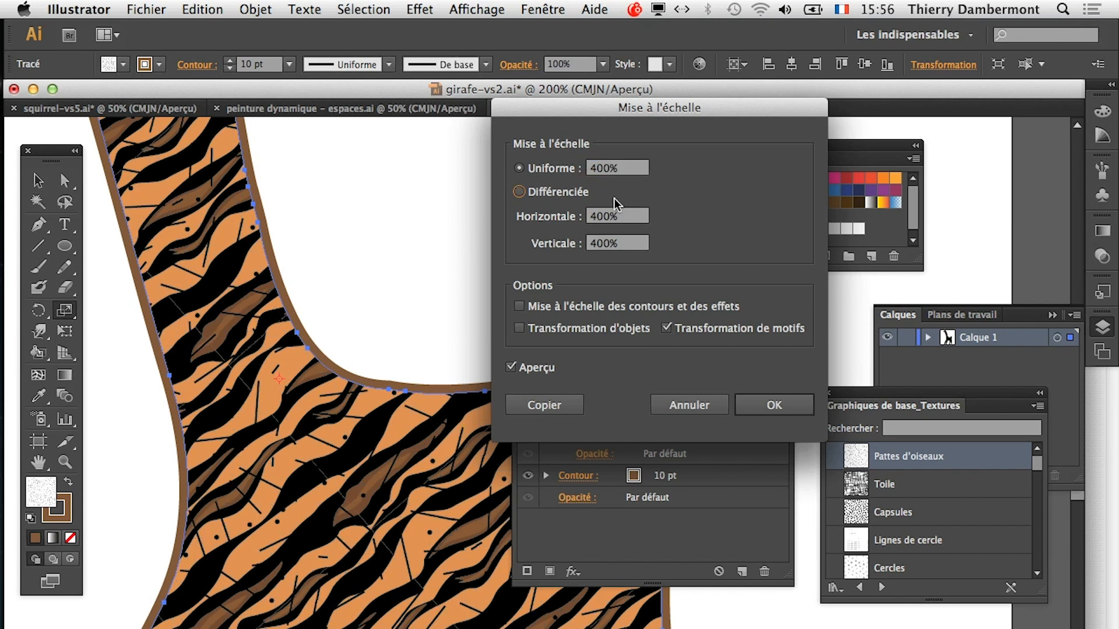
pyautogui.moveTo(623, 171); pyautogui.dragTo(594, 159)
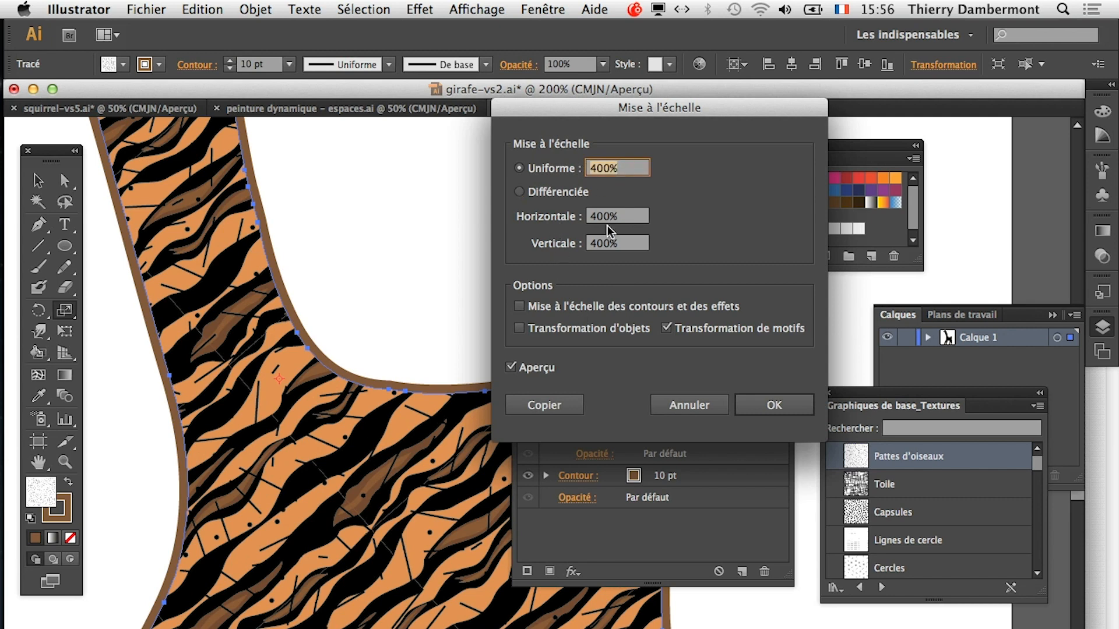
pyautogui.write('200')
pyautogui.press('Tab')
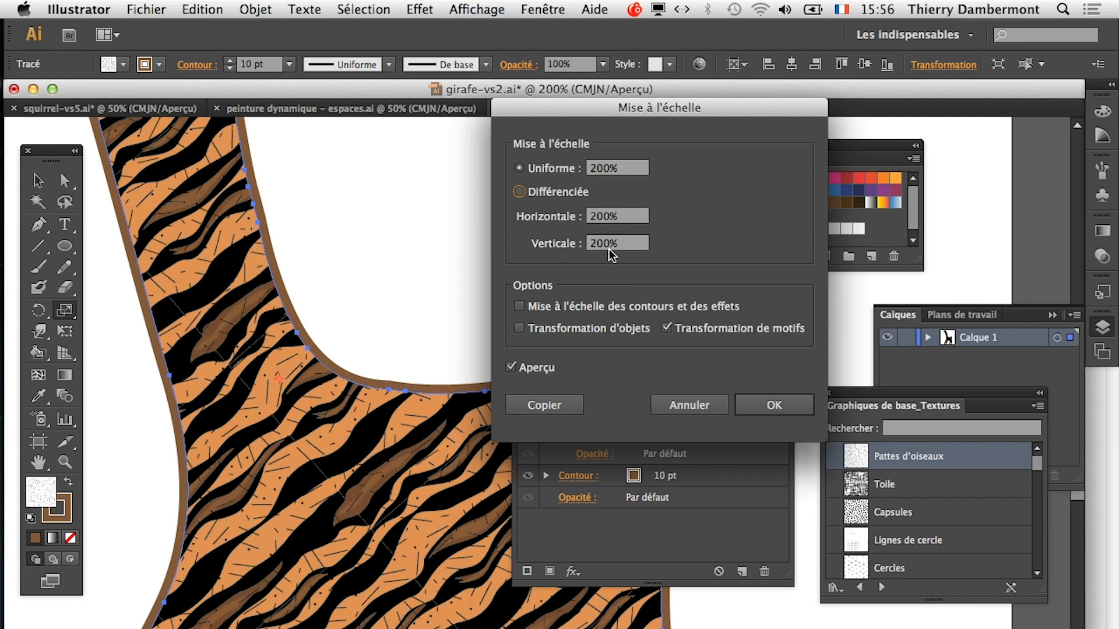
pyautogui.click(781, 409)
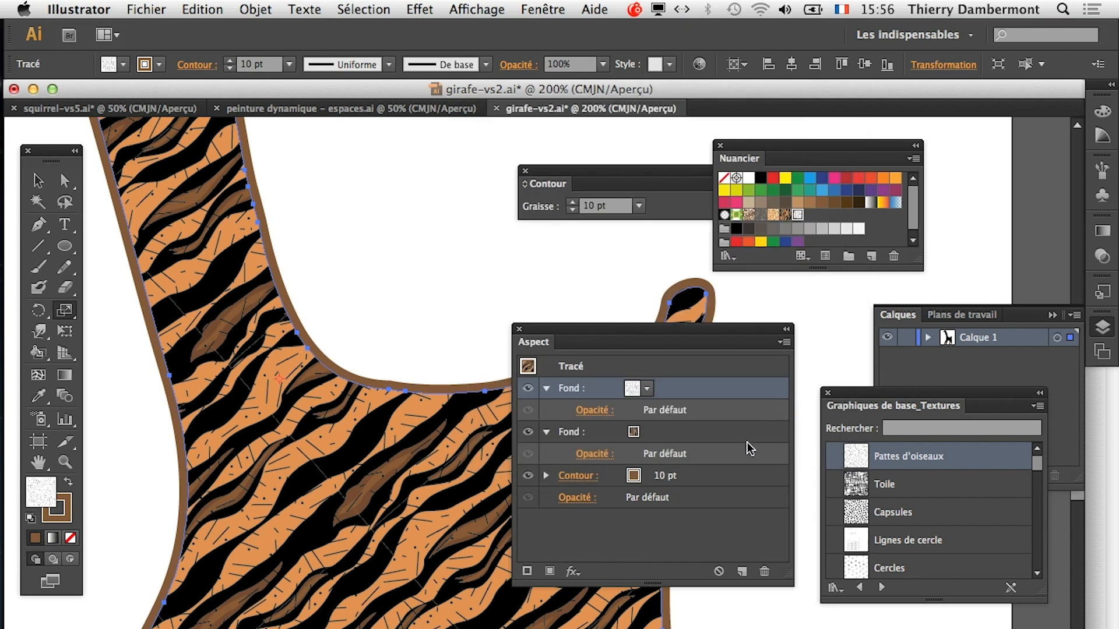
# - Try the Capsules texture on the upper fill and browse onward to the Motifs Vonster pattern library
pyautogui.click(922, 515)
pyautogui.moveTo(1043, 591); pyautogui.dragTo(1028, 628)
pyautogui.click(855, 628)
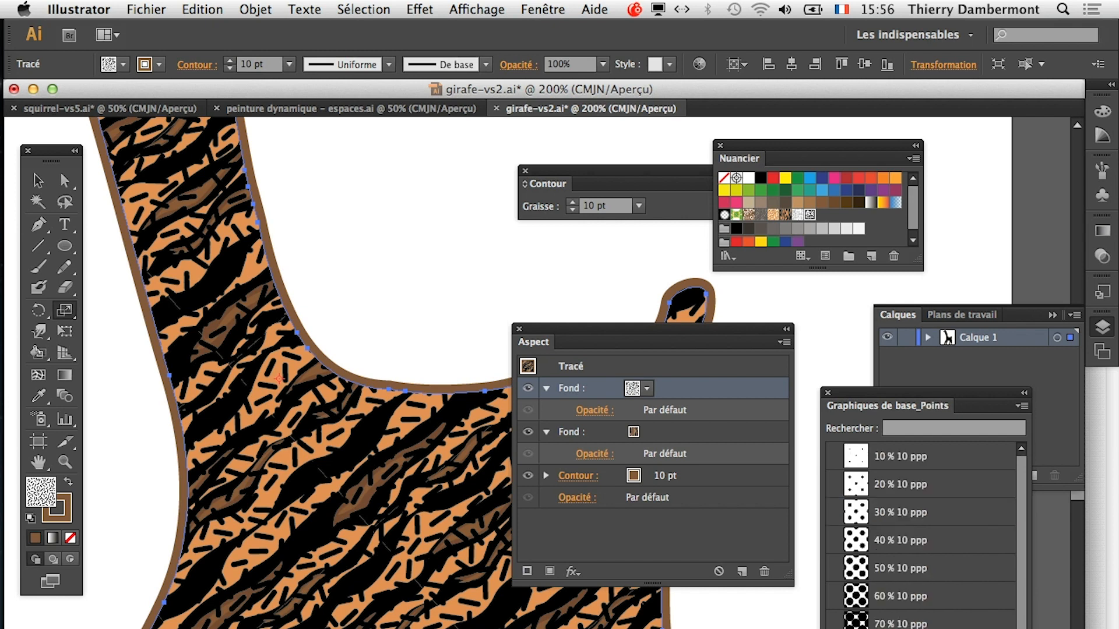
pyautogui.click(856, 628)
pyautogui.click(855, 628)
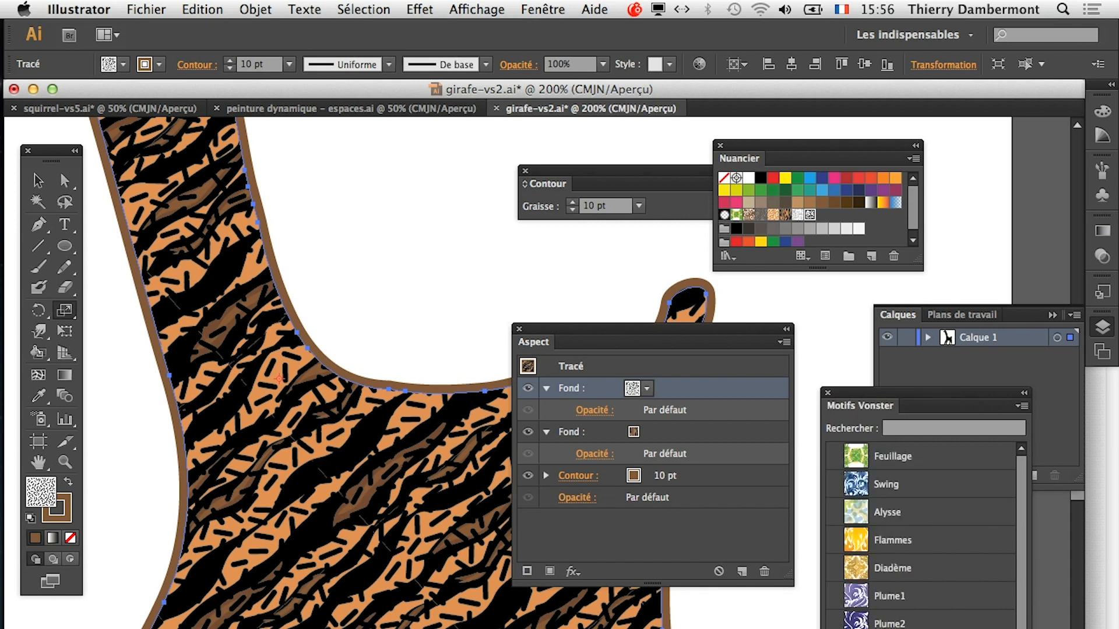
# - Try the Diadème and Plume2 patterns on the upper fill, and settle on the golden swirl pattern swatch
pyautogui.click(856, 568)
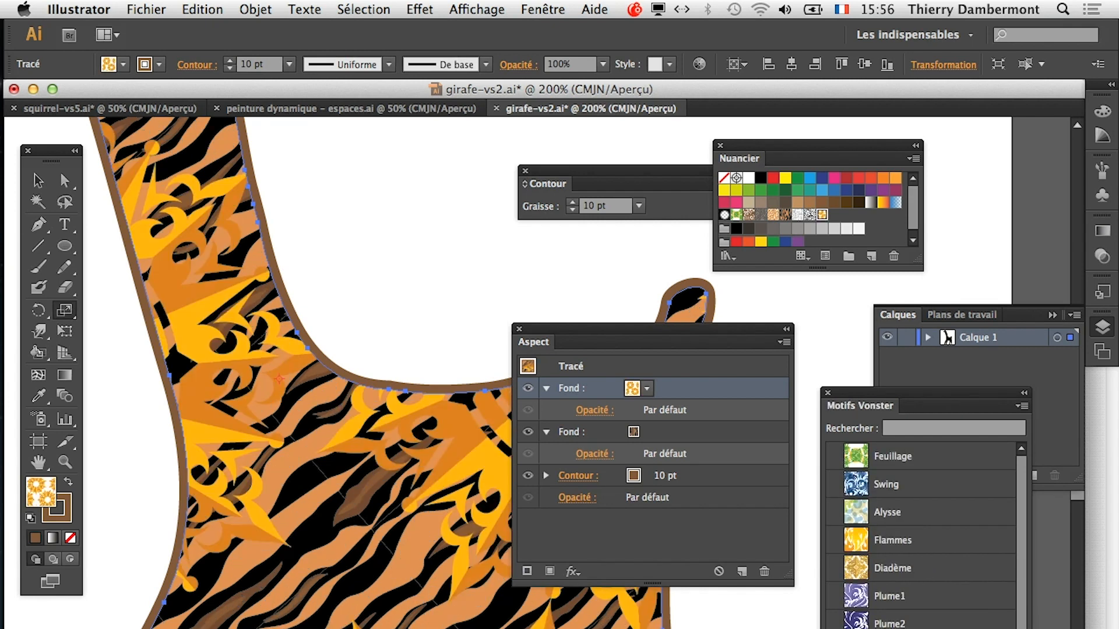
pyautogui.click(889, 623)
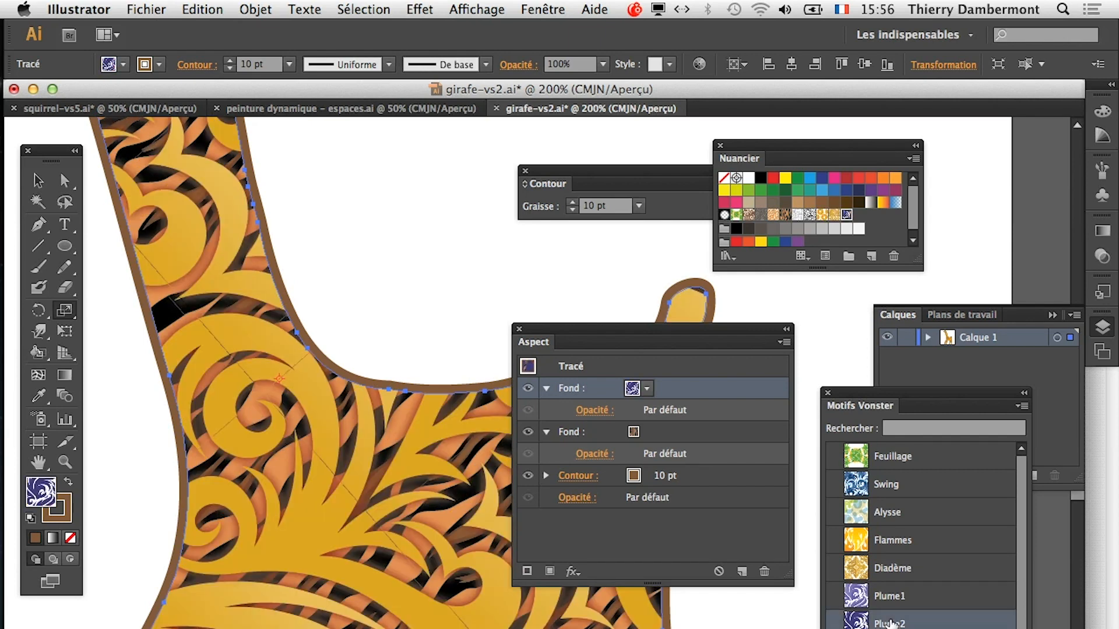
pyautogui.click(834, 215)
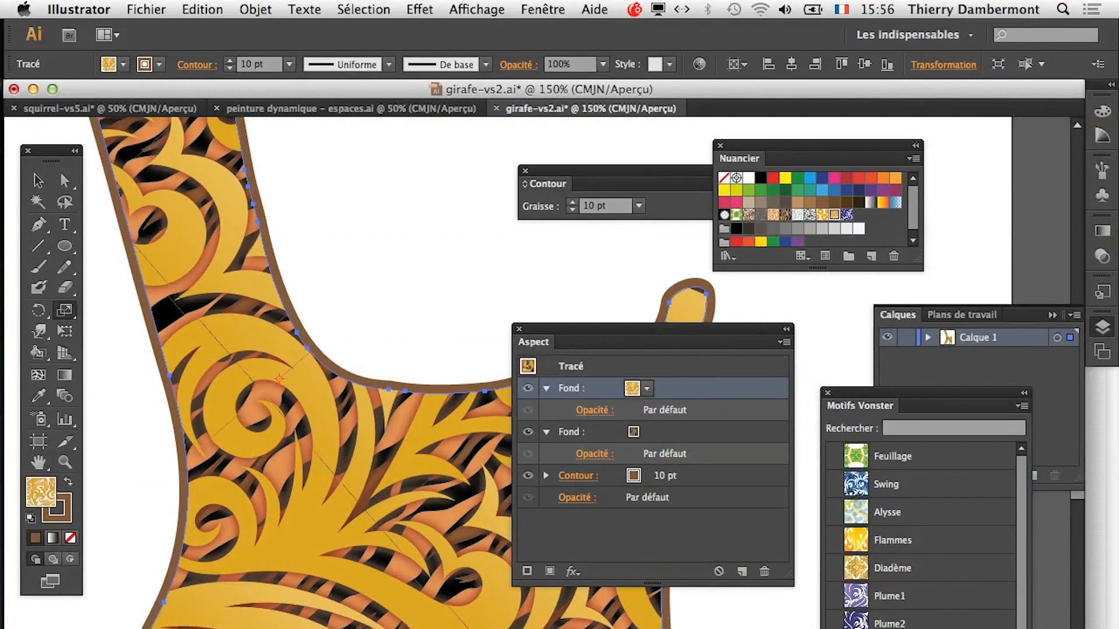
pyautogui.press('super+minus')
pyautogui.press('super+minus')
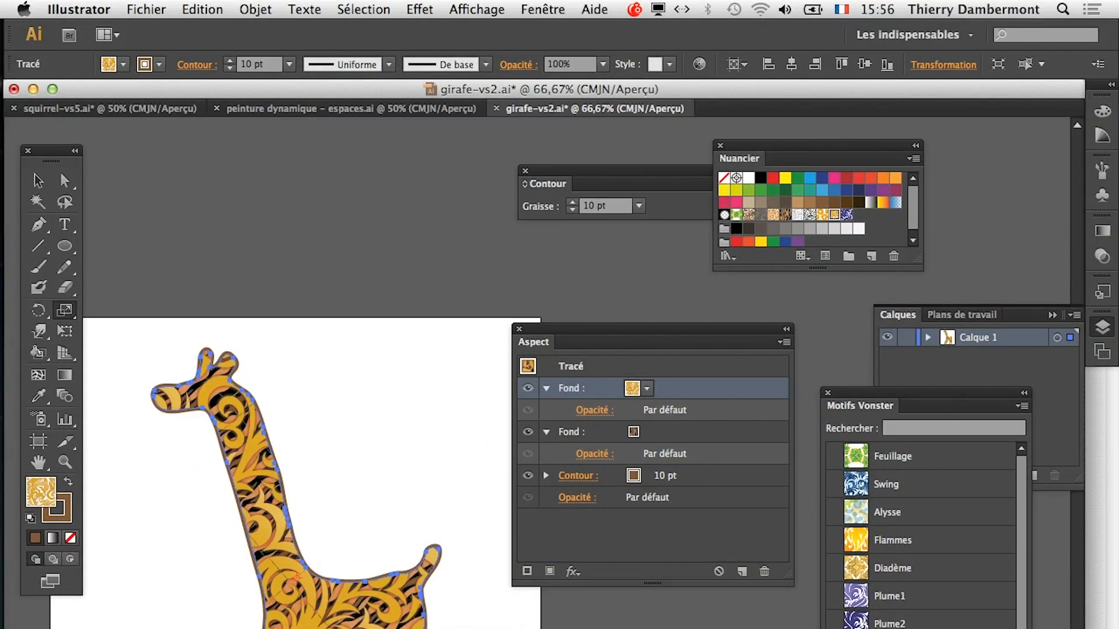
# - Save the document as a new Illustrator file named girafe-vs3.ai with the default save options
pyautogui.click(146, 9)
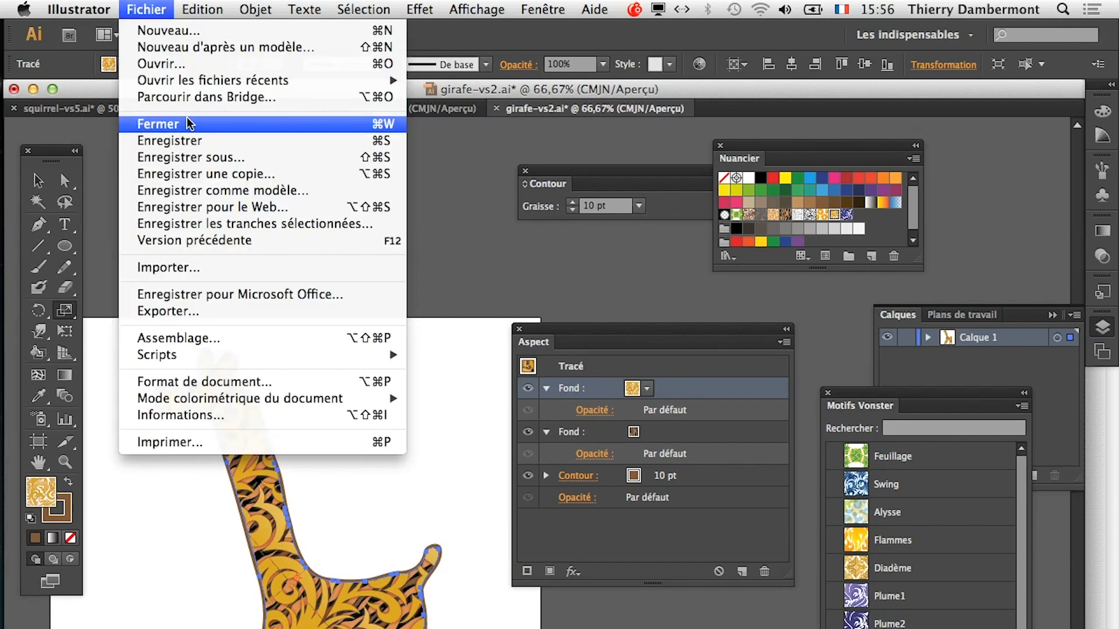
pyautogui.click(186, 155)
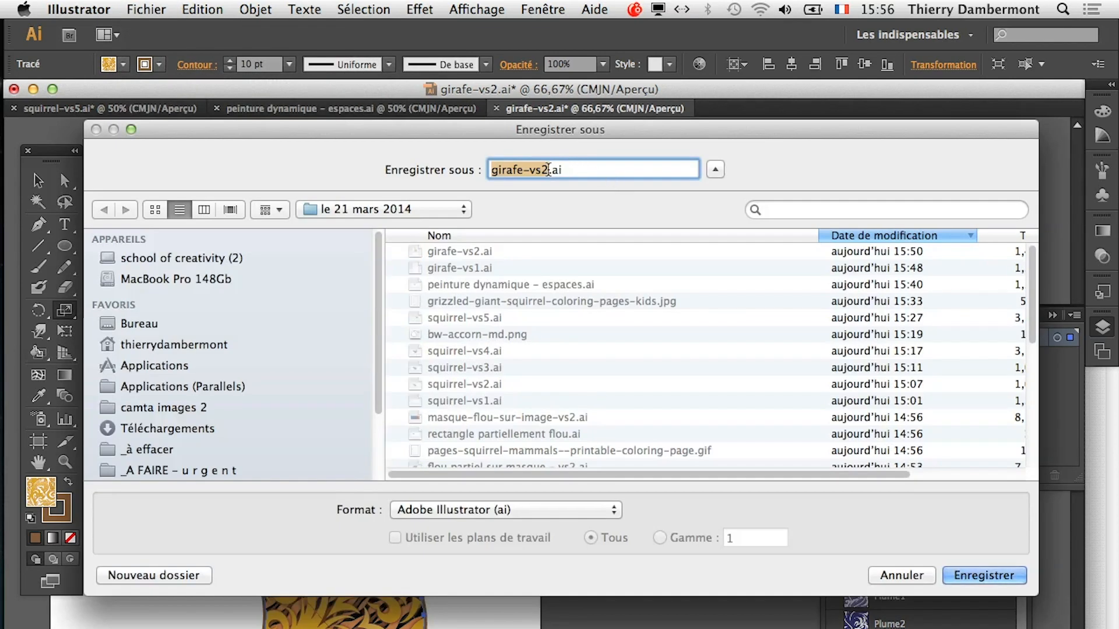
pyautogui.press('Right')
pyautogui.press('BackSpace')
pyautogui.write('3')
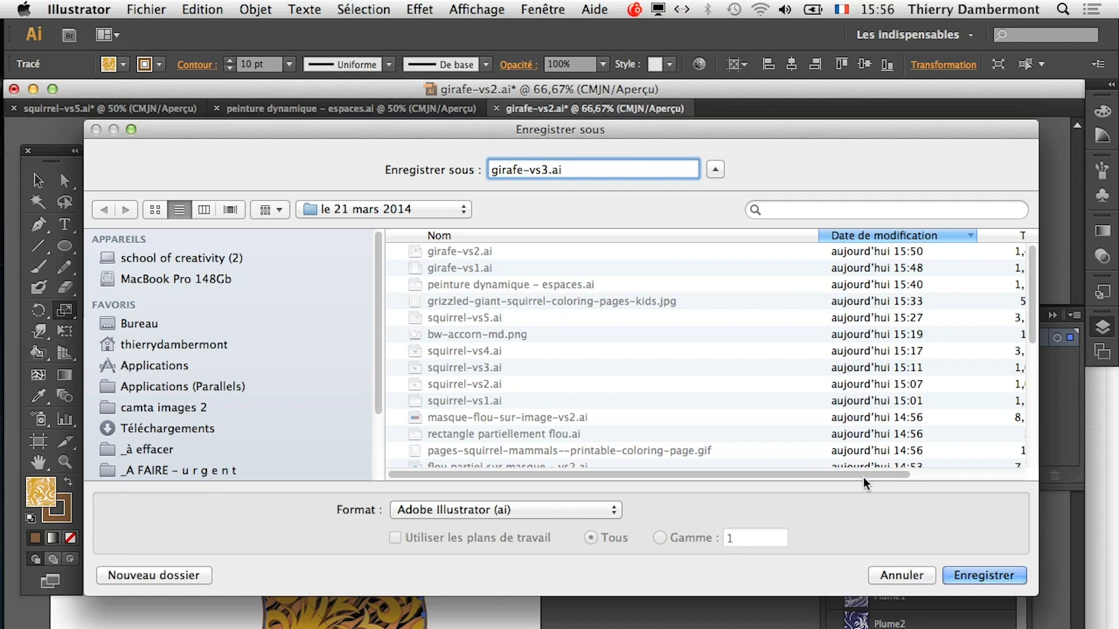
pyautogui.click(979, 575)
pyautogui.press('Return')
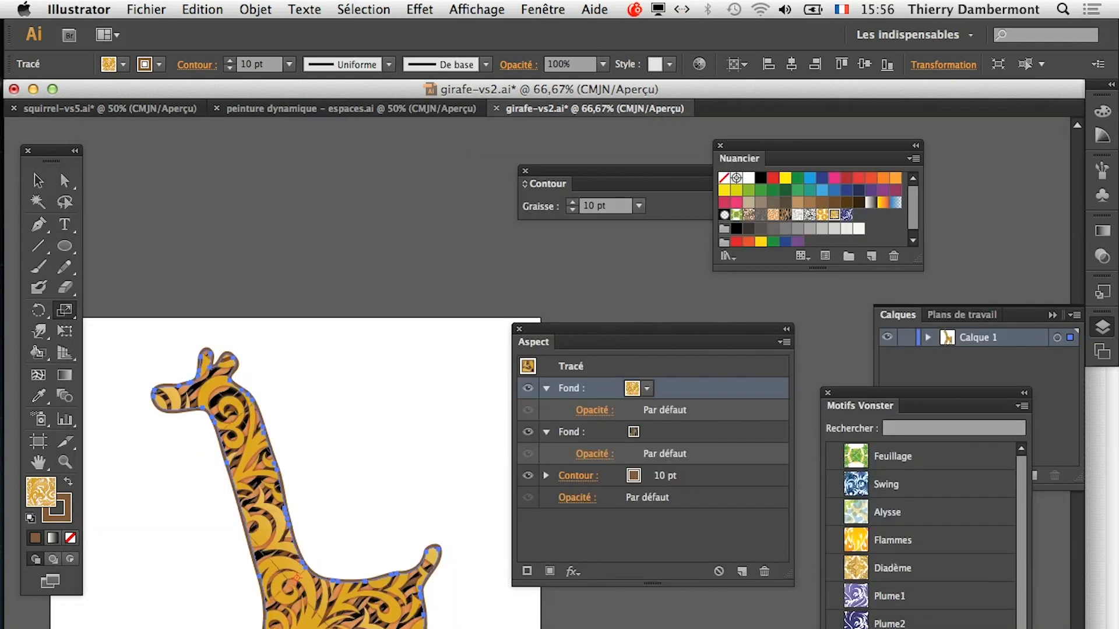
# - Move the Appearance panel over the giraffe's neck, clear of the pattern library panel
pyautogui.moveTo(300, 521); pyautogui.dragTo(276, 439)
pyautogui.moveTo(545, 333); pyautogui.dragTo(588, 319)
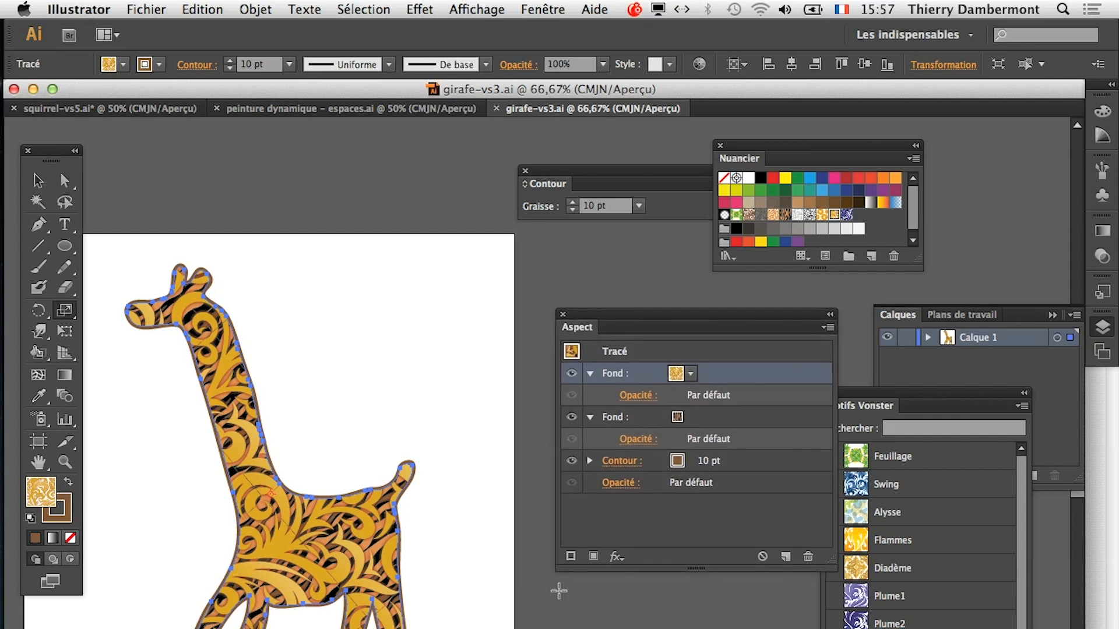
pyautogui.moveTo(699, 317); pyautogui.dragTo(332, 147)
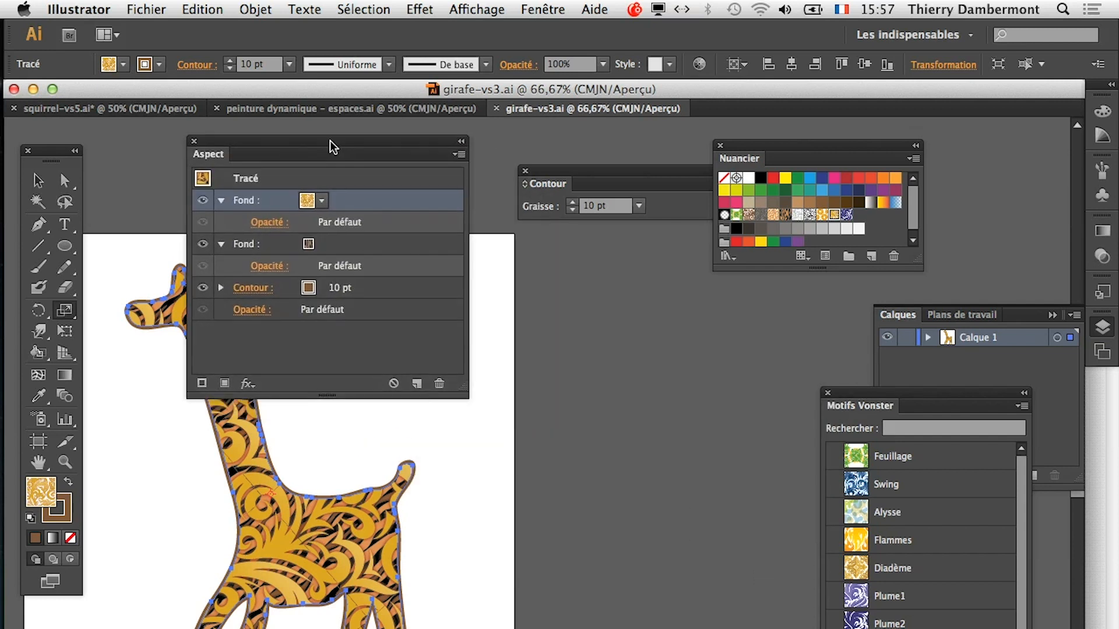
# - Extend the artboard's right edge to make empty space beside the giraffe, and deselect the giraffe
pyautogui.press('super+minus')
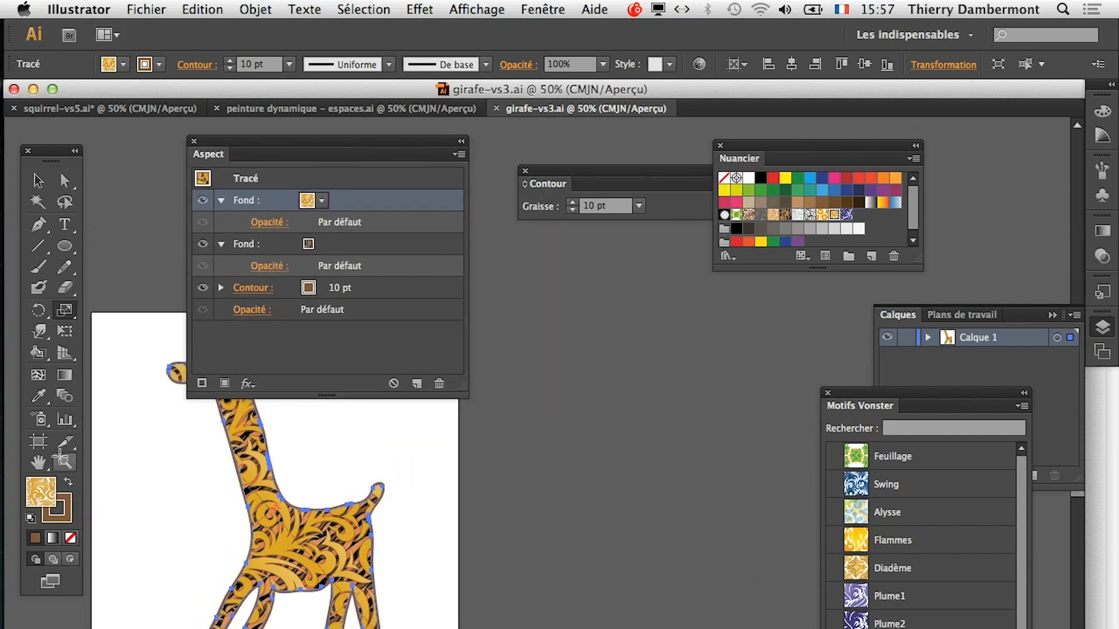
pyautogui.click(41, 442)
pyautogui.moveTo(458, 573); pyautogui.dragTo(749, 574)
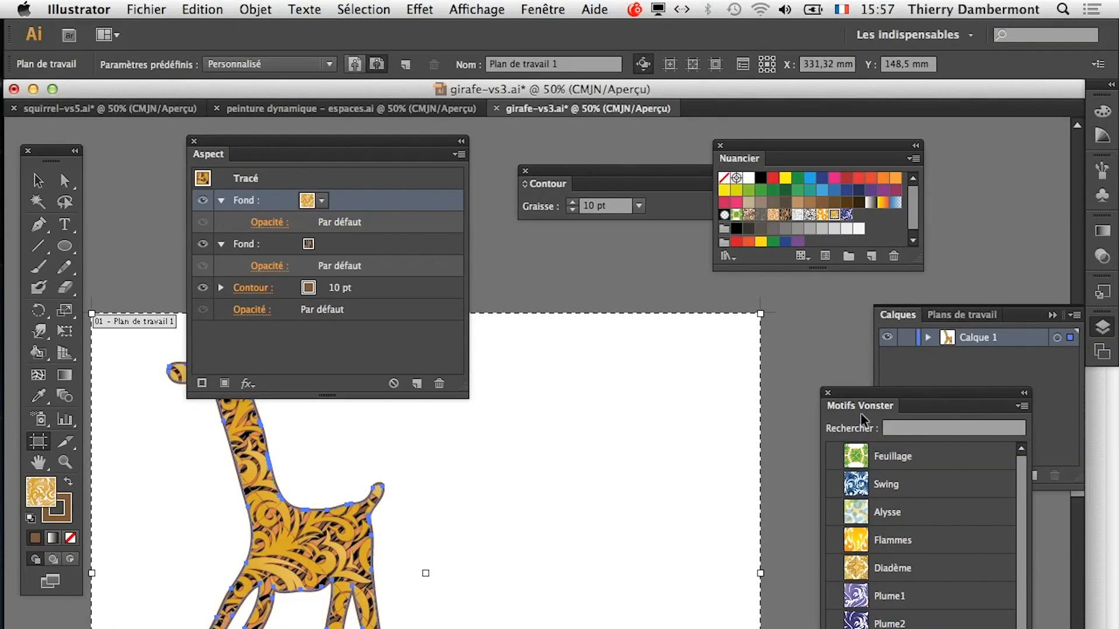
pyautogui.moveTo(373, 140); pyautogui.dragTo(355, 134)
pyautogui.click(38, 180)
pyautogui.click(536, 265)
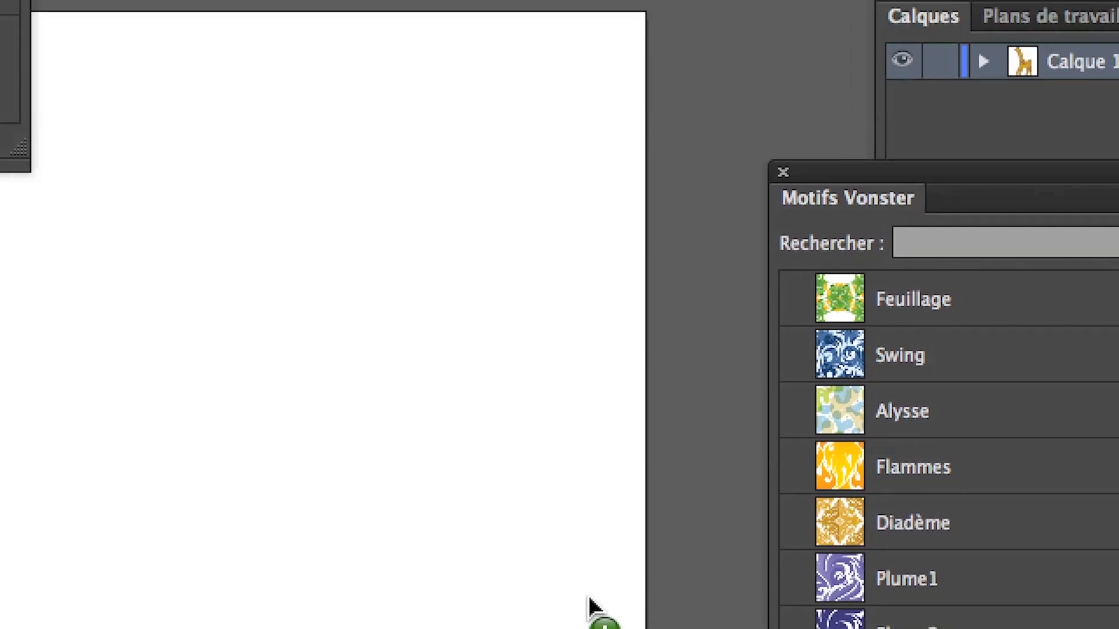
# - Place the golden swirl pattern from the Motifs Vonster library as editable artwork on the empty artboard area, and deselect it
pyautogui.moveTo(589, 606); pyautogui.dragTo(307, 512)
pyautogui.moveTo(501, 586); pyautogui.dragTo(502, 590)
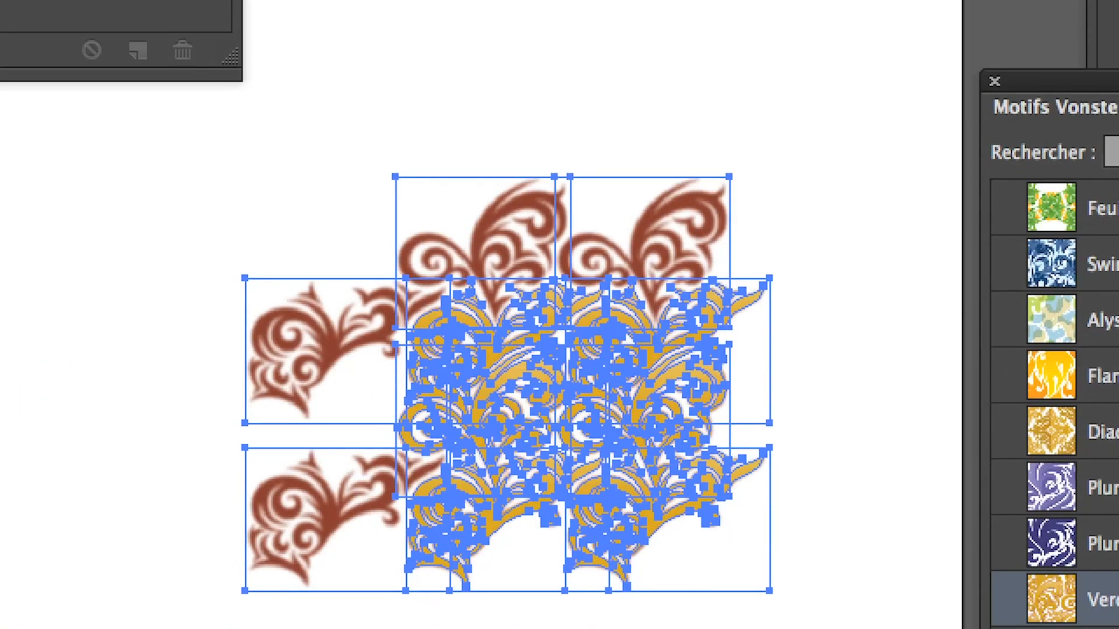
pyautogui.click(478, 624)
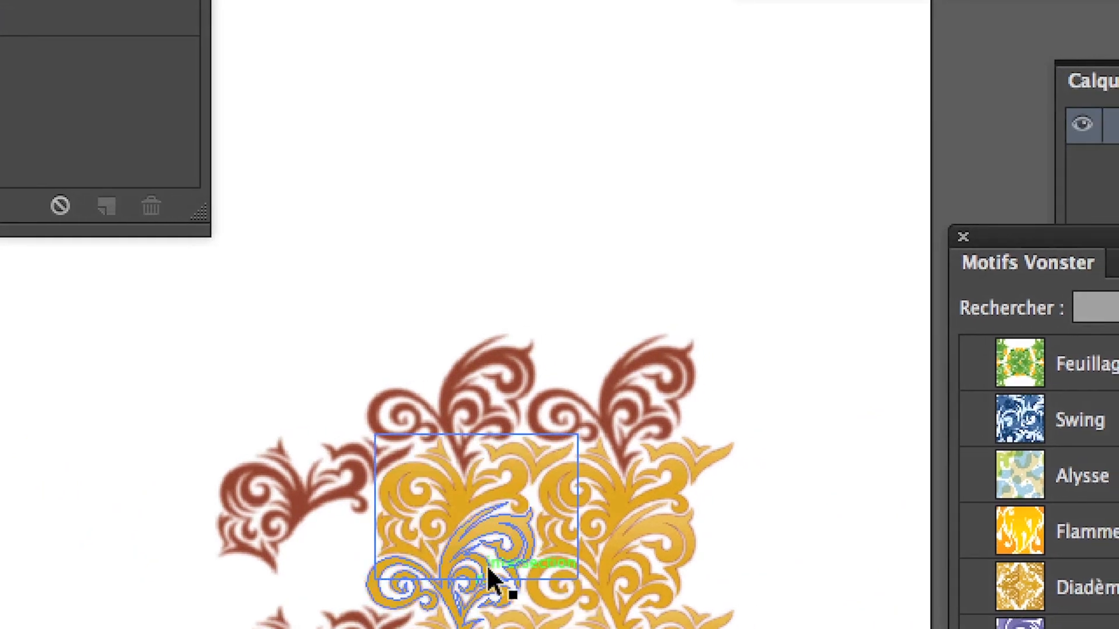
pyautogui.scroll(1, 494, 565)
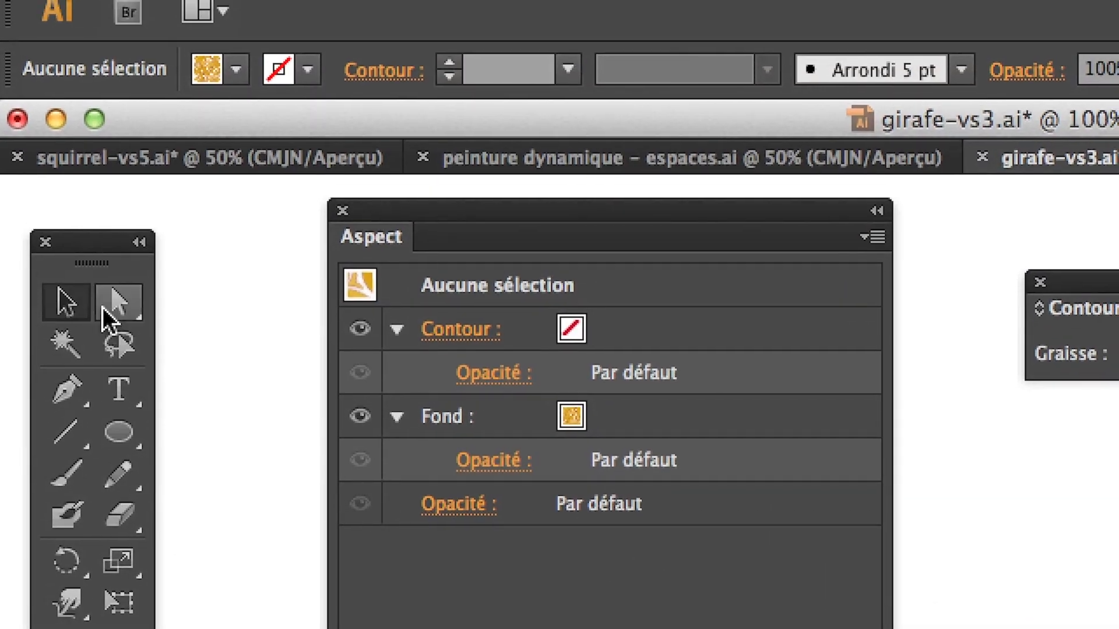
# - Select a single golden swirl path inside the placed pattern artwork with the Group Selection tool (Sélection directe progressive)
pyautogui.click(111, 303)
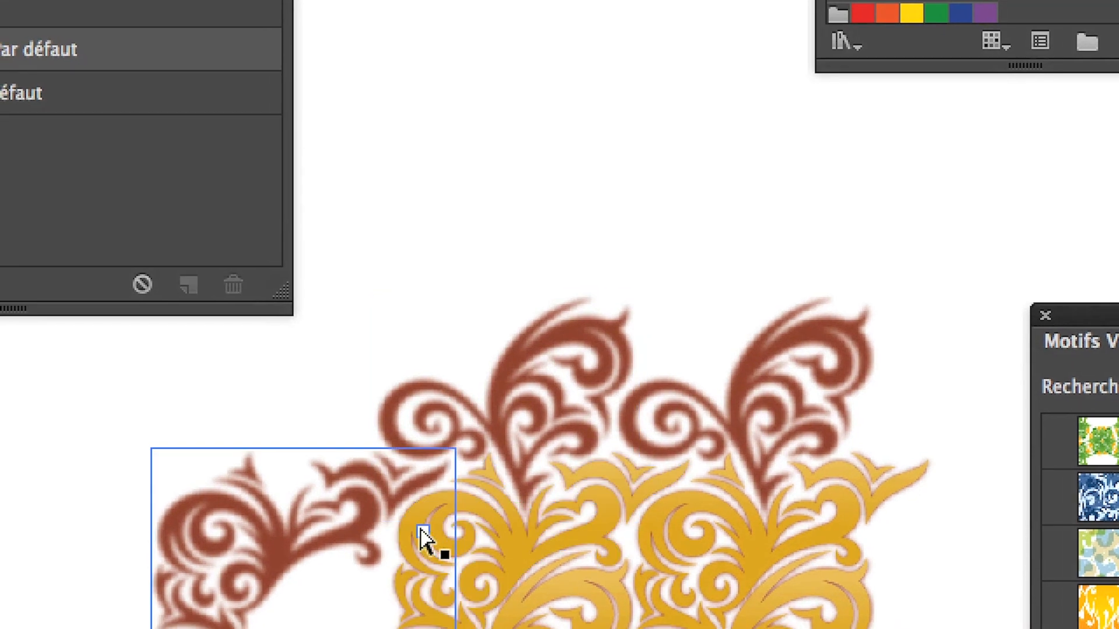
pyautogui.click(516, 591)
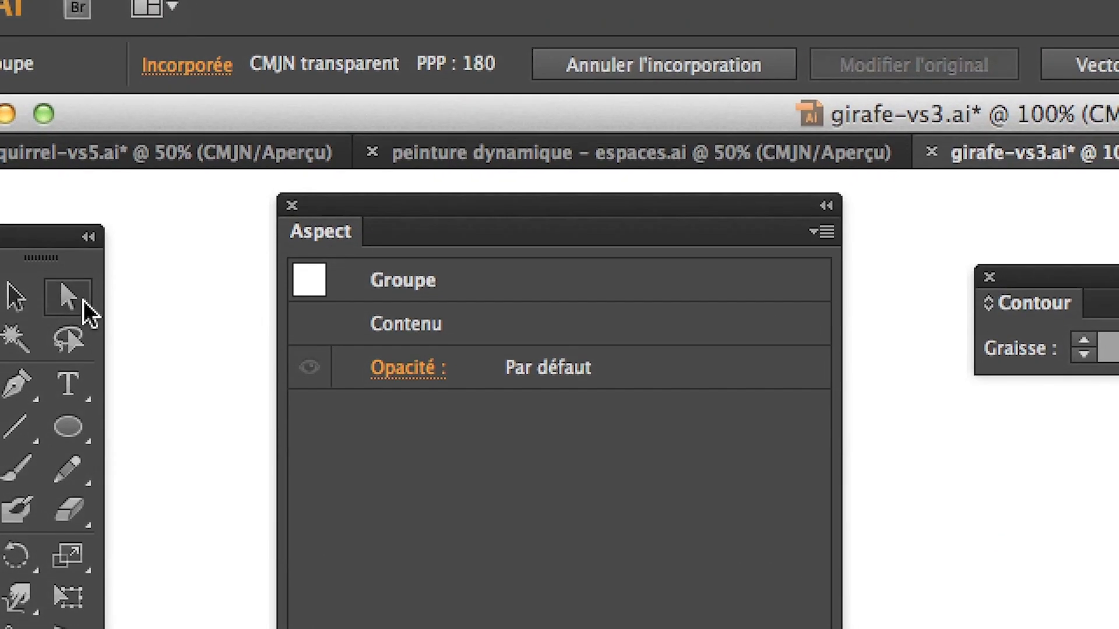
pyautogui.click(87, 305)
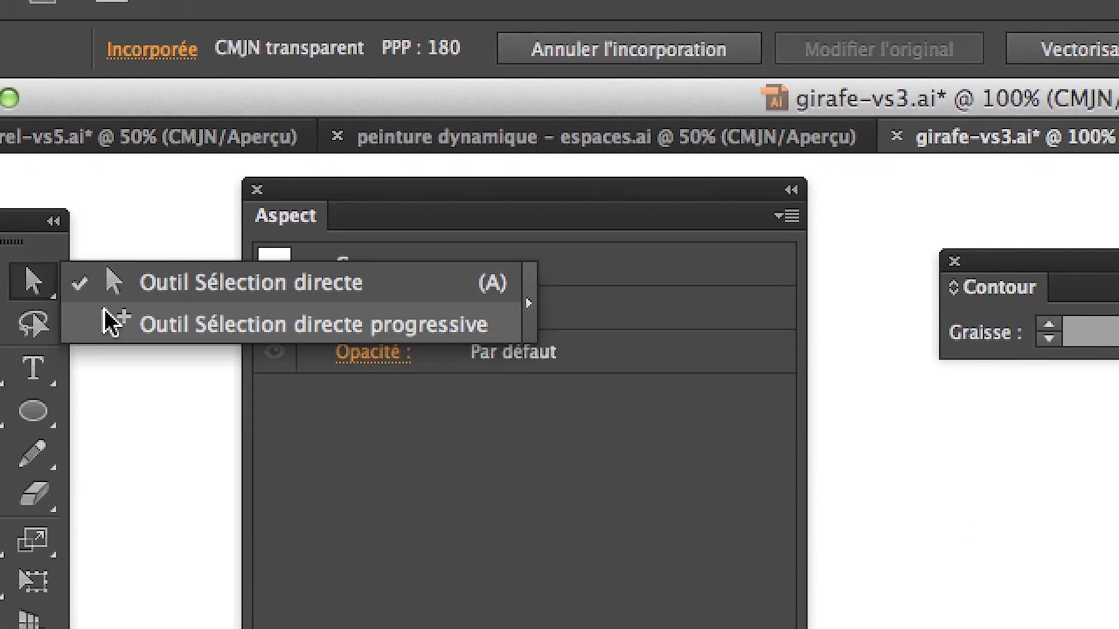
pyautogui.click(104, 308)
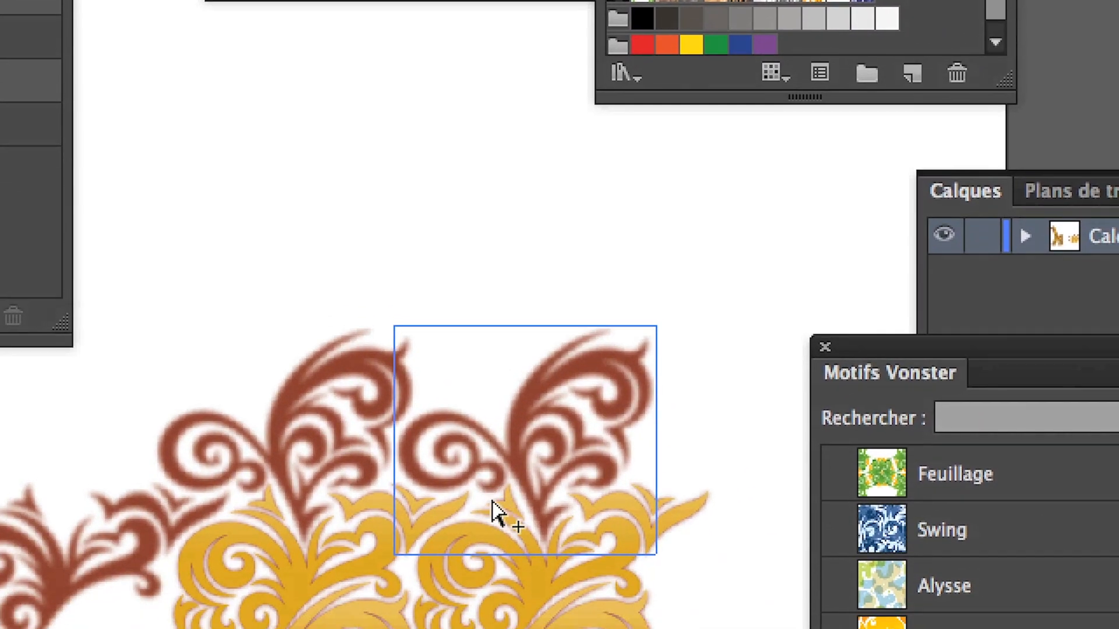
pyautogui.click(448, 582)
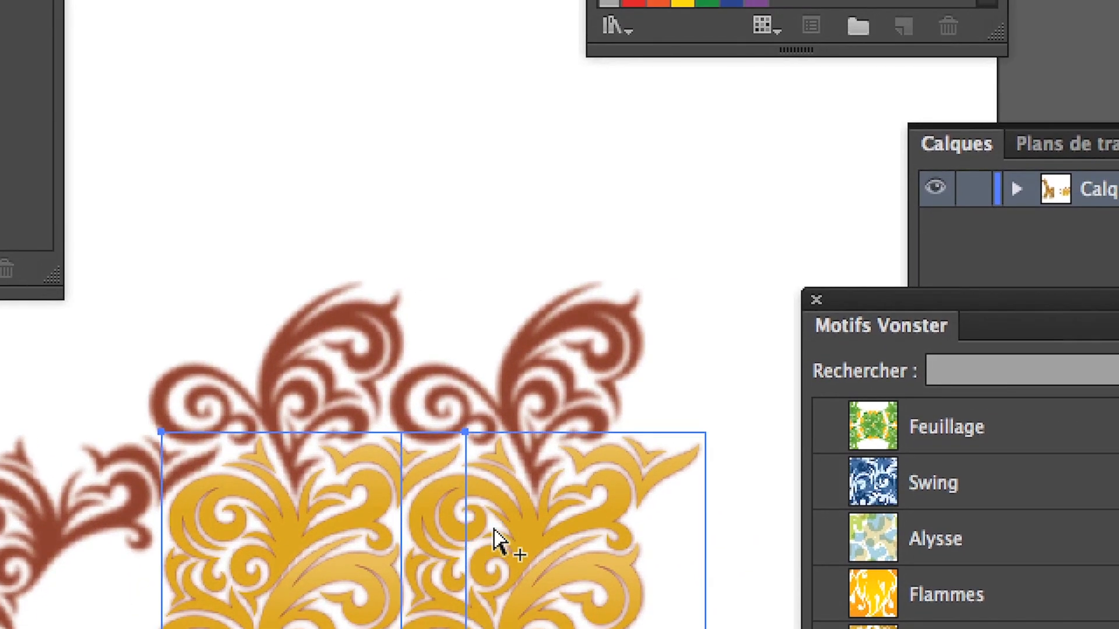
pyautogui.click(495, 533)
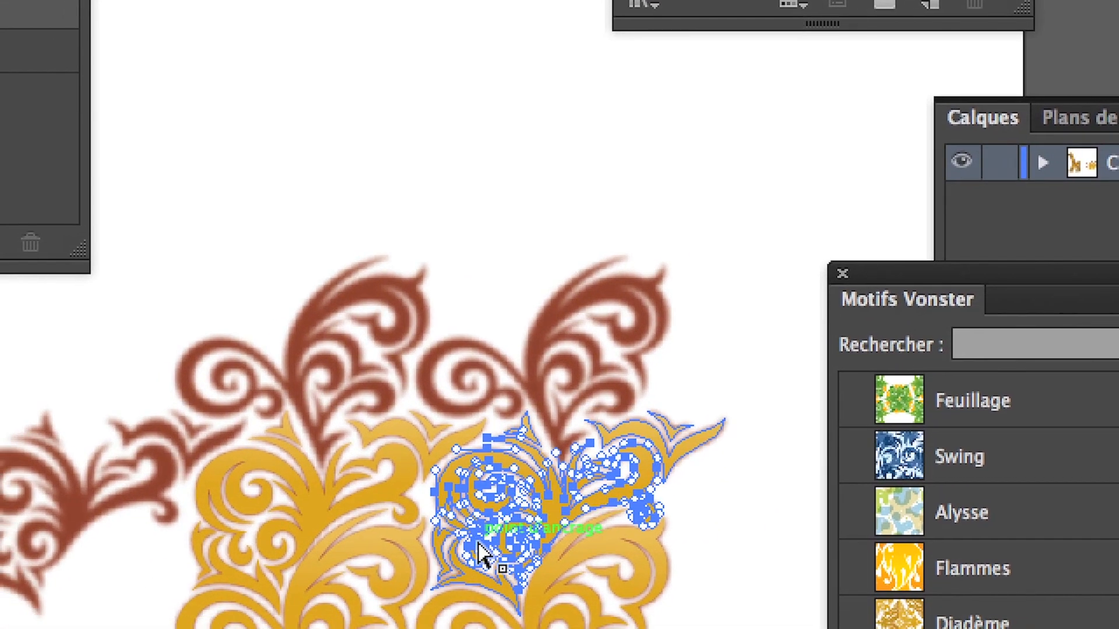
# - Bring the tools and swatches panels close to the selected swirl for recolouring
pyautogui.press('super+plus')
pyautogui.press('super+plus')
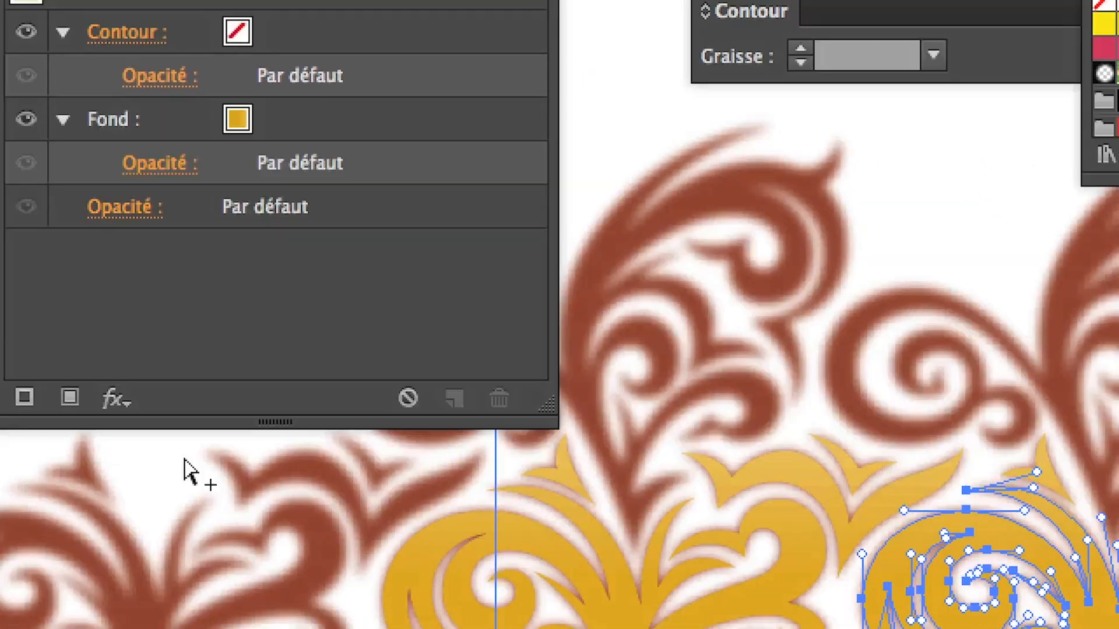
pyautogui.moveTo(38, 261); pyautogui.dragTo(344, 249)
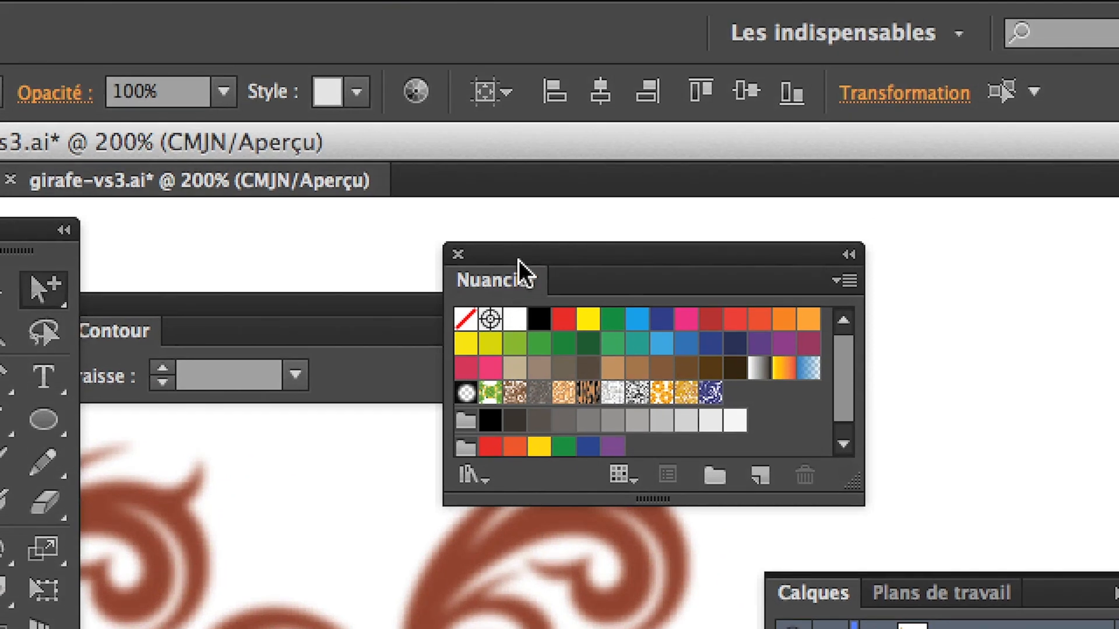
pyautogui.moveTo(845, 279); pyautogui.dragTo(686, 548)
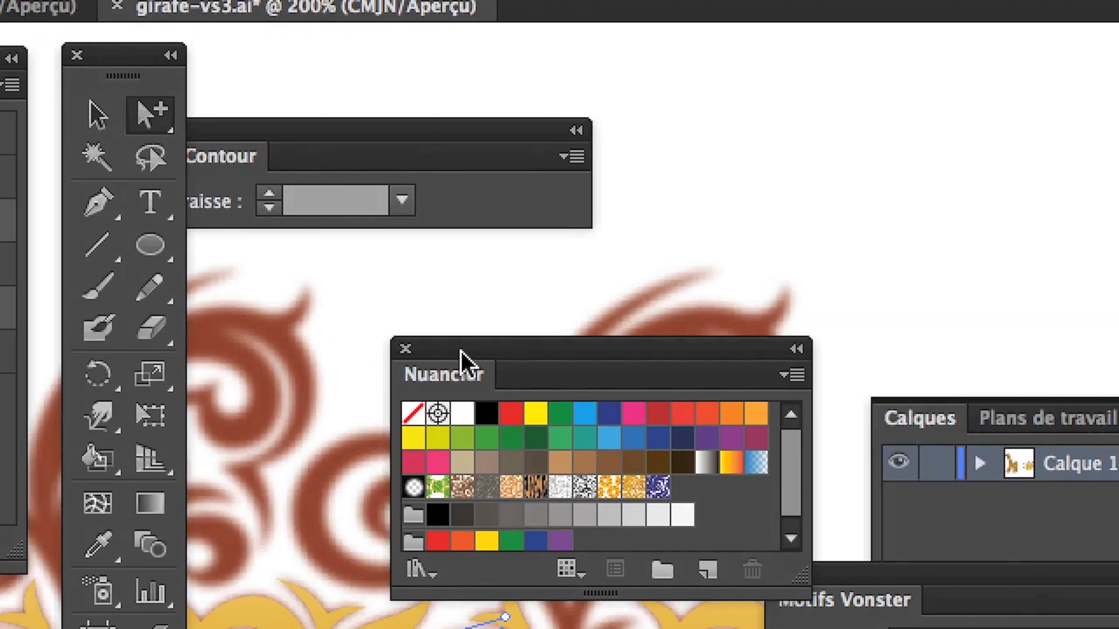
pyautogui.moveTo(461, 351); pyautogui.dragTo(322, 292)
# - Try a green and a dark blue fill on the selected swirl, and undo the colour changes
pyautogui.click(347, 377)
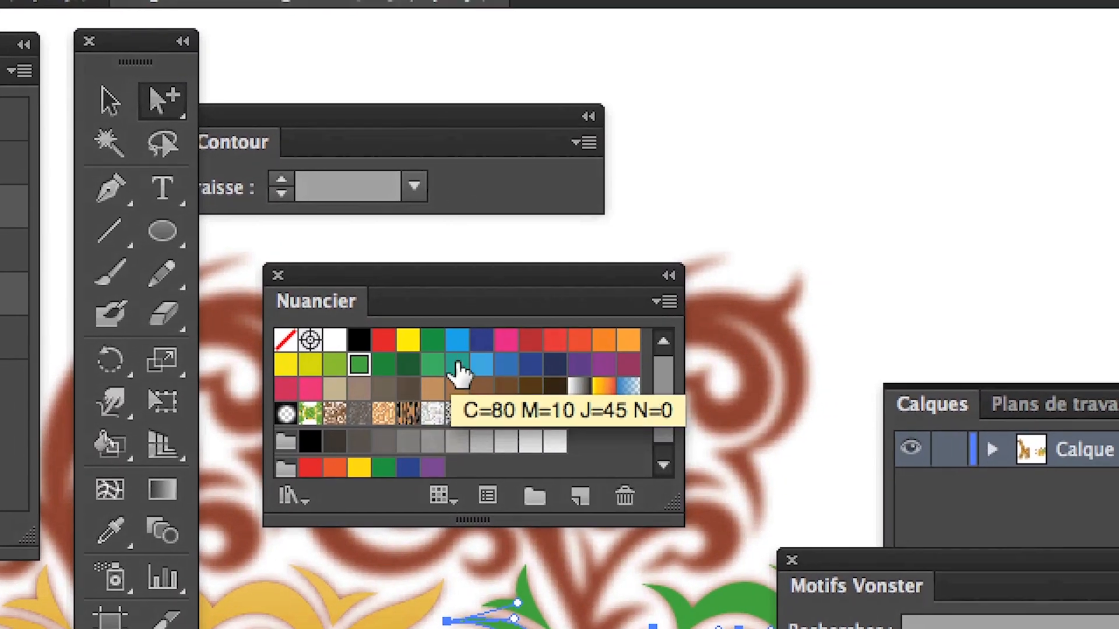
pyautogui.click(546, 342)
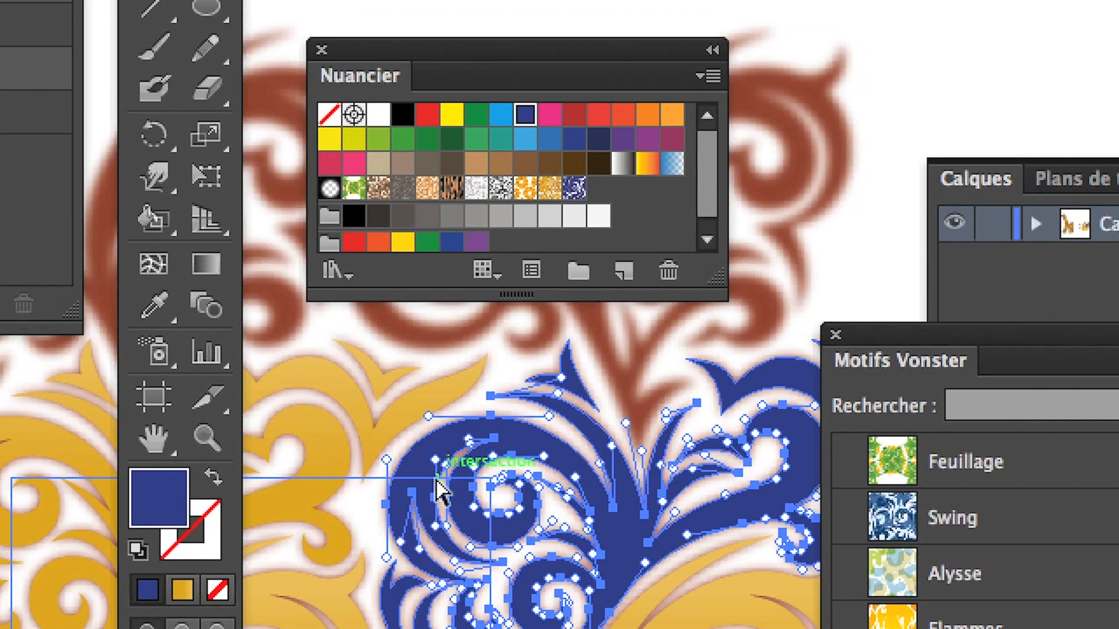
pyautogui.scroll(-1, 438, 480)
pyautogui.scroll(-1, 428, 480)
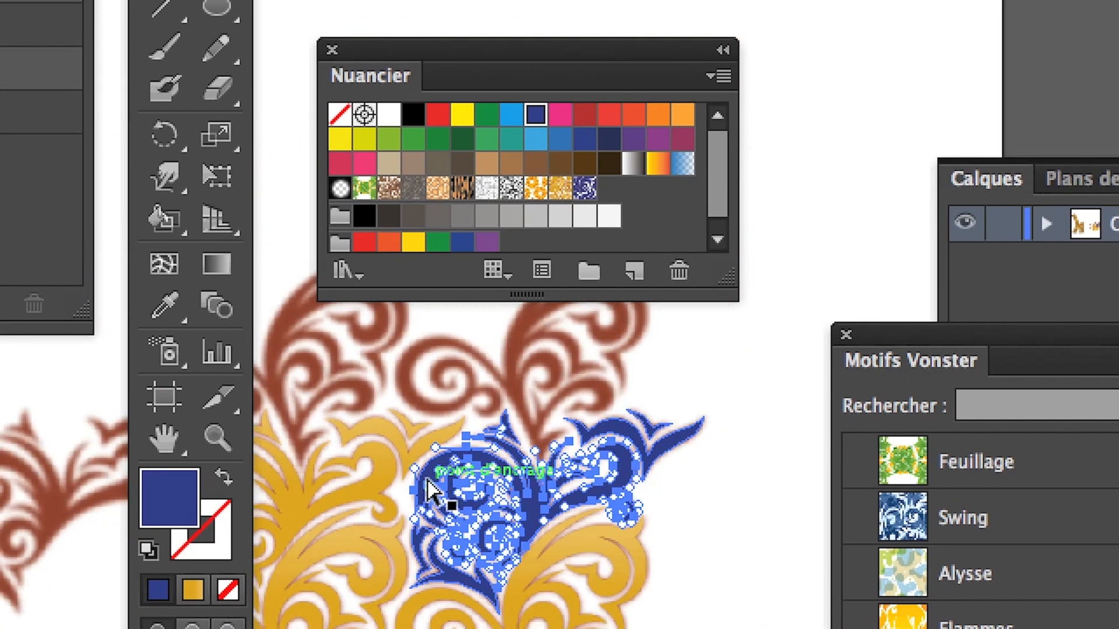
pyautogui.hotkey('ctrl', 'z')
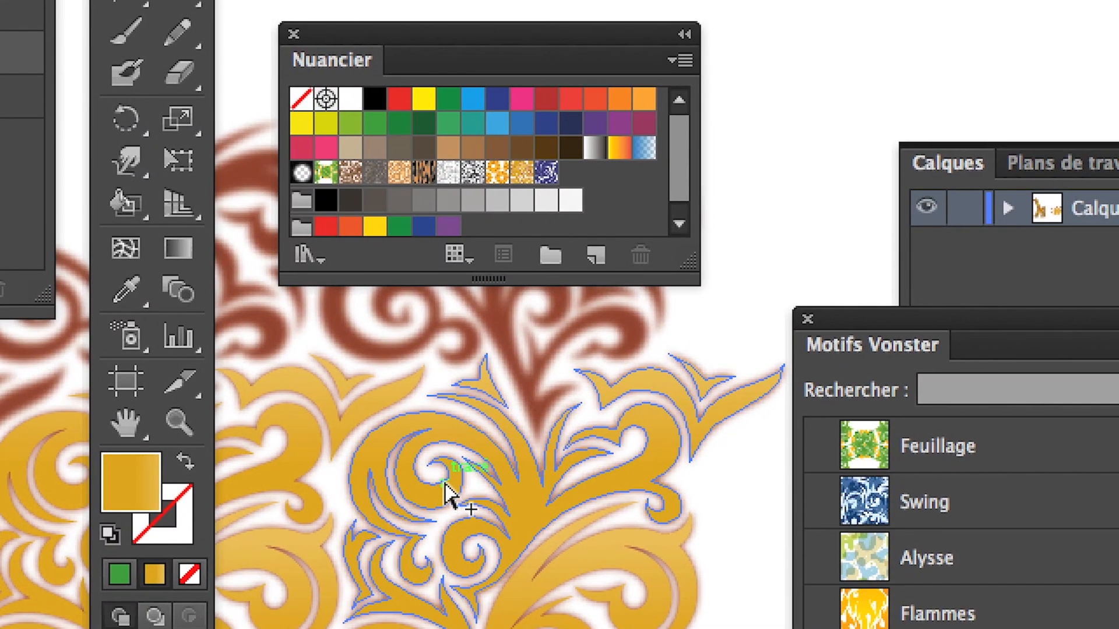
# - Select all swirls sharing the fill colour of the upper golden swirl and fill them with dark blue
pyautogui.click(449, 495)
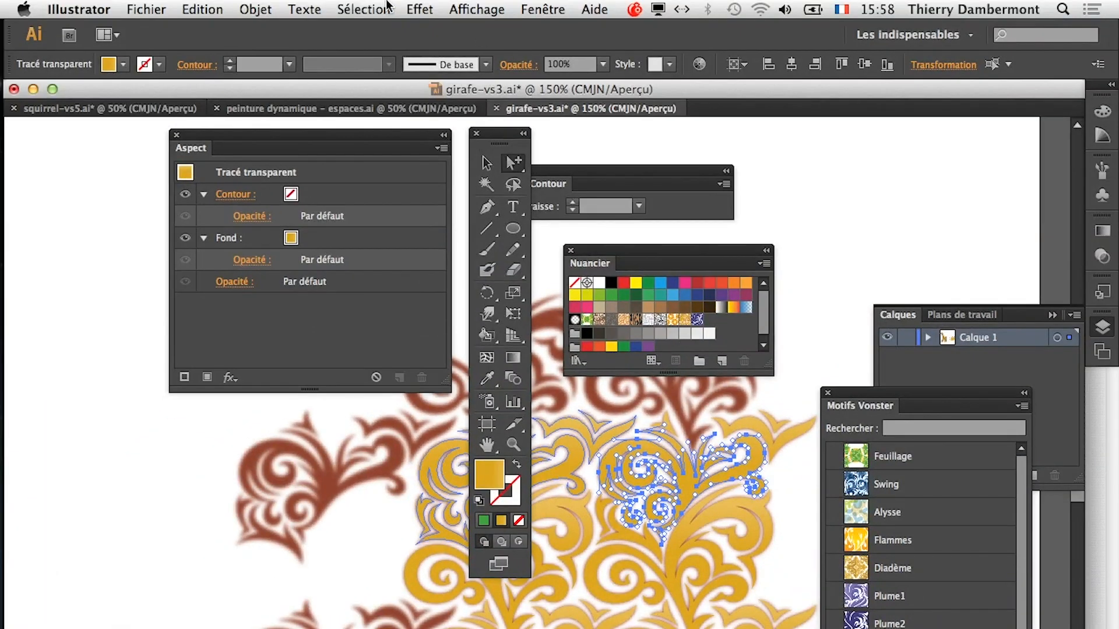
pyautogui.click(367, 10)
pyautogui.moveTo(384, 169)
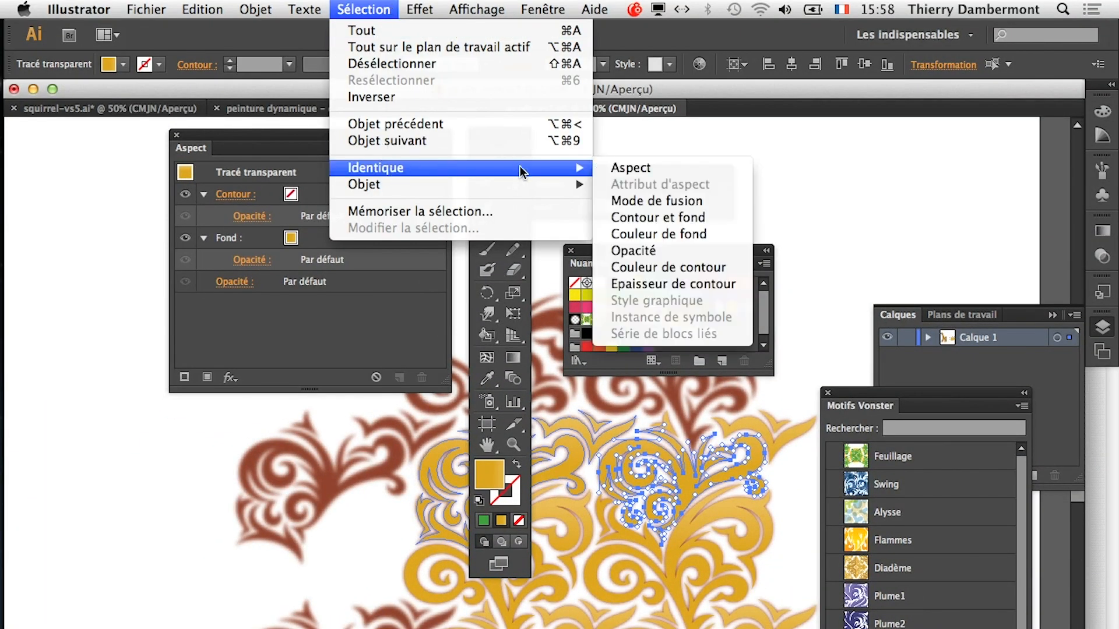
pyautogui.click(717, 235)
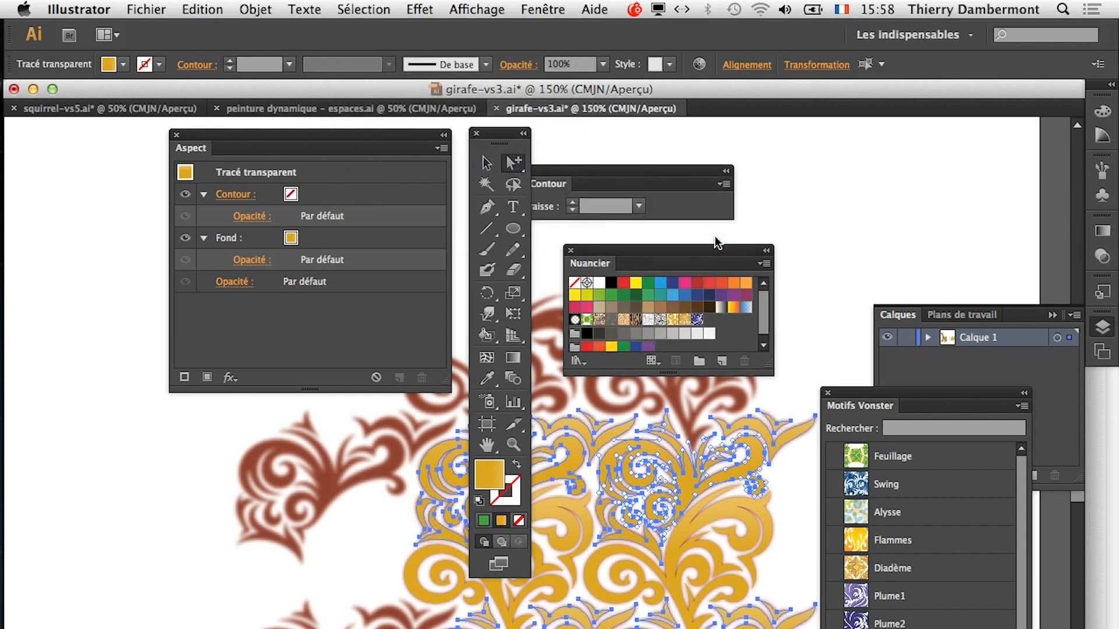
pyautogui.moveTo(496, 136); pyautogui.dragTo(107, 146)
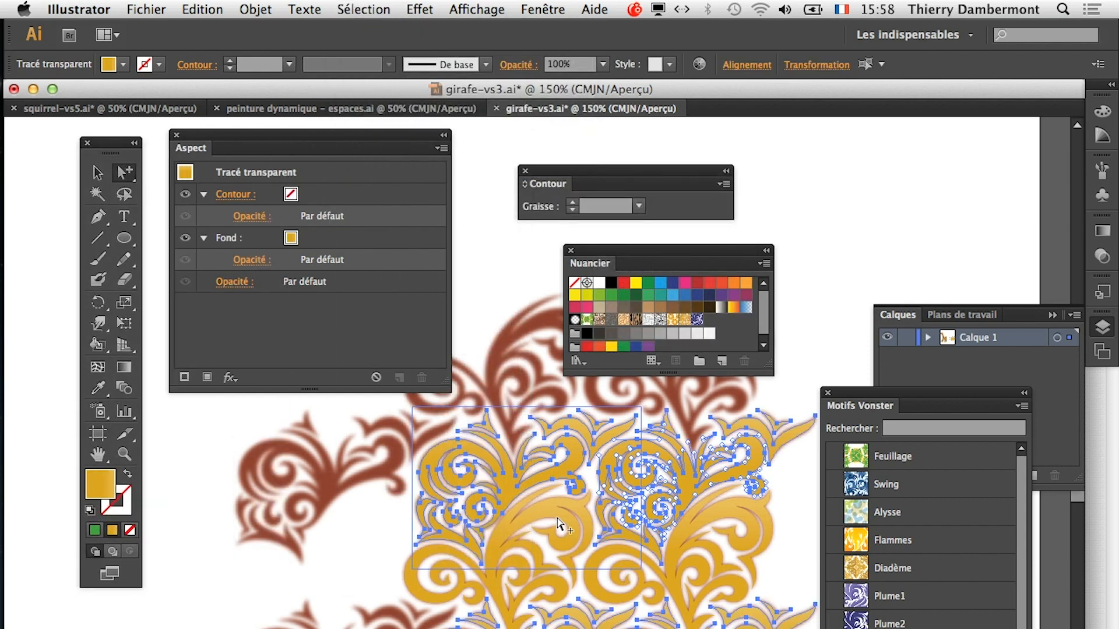
pyautogui.click(697, 296)
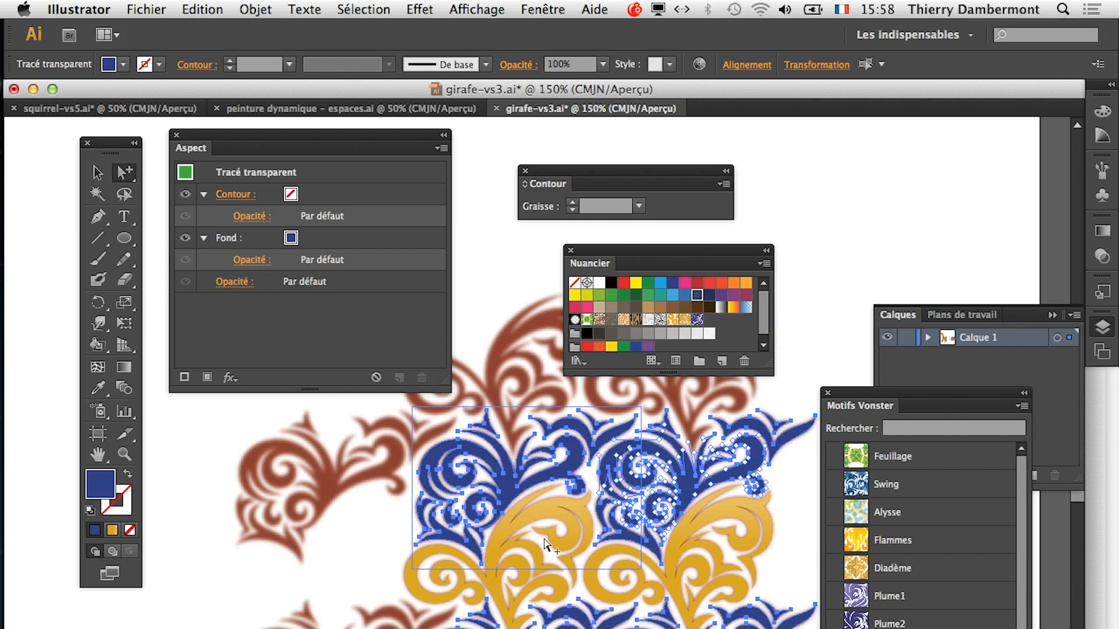
# - Select the remaining golden swirls by identical fill colour, fill them with the same dark blue, and deselect everything
pyautogui.scroll(2, 555, 538)
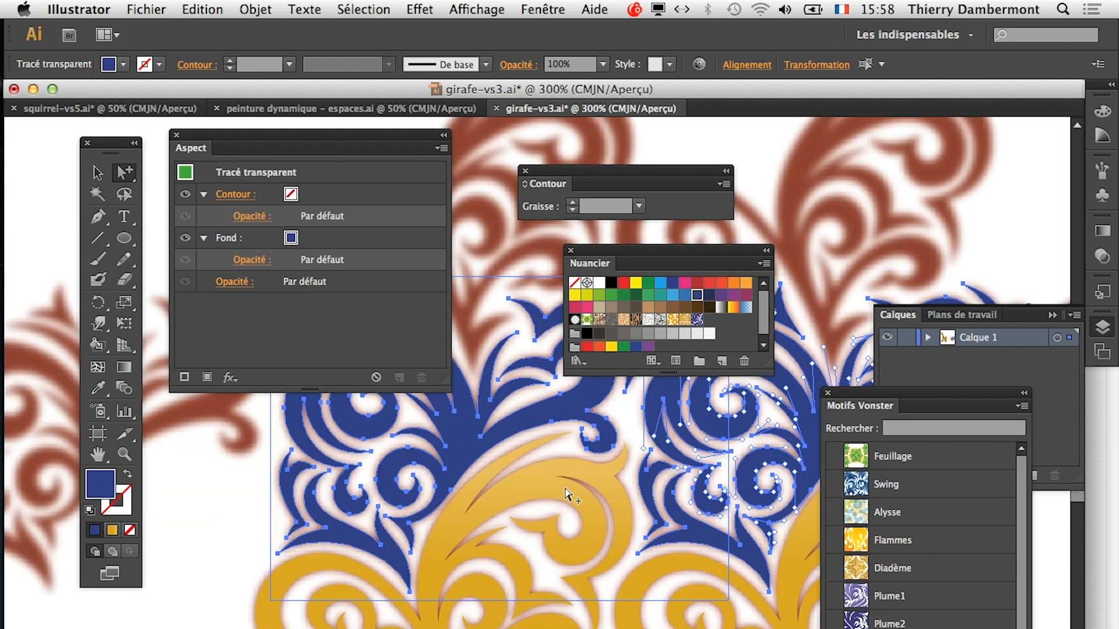
pyautogui.click(615, 574)
pyautogui.click(591, 607)
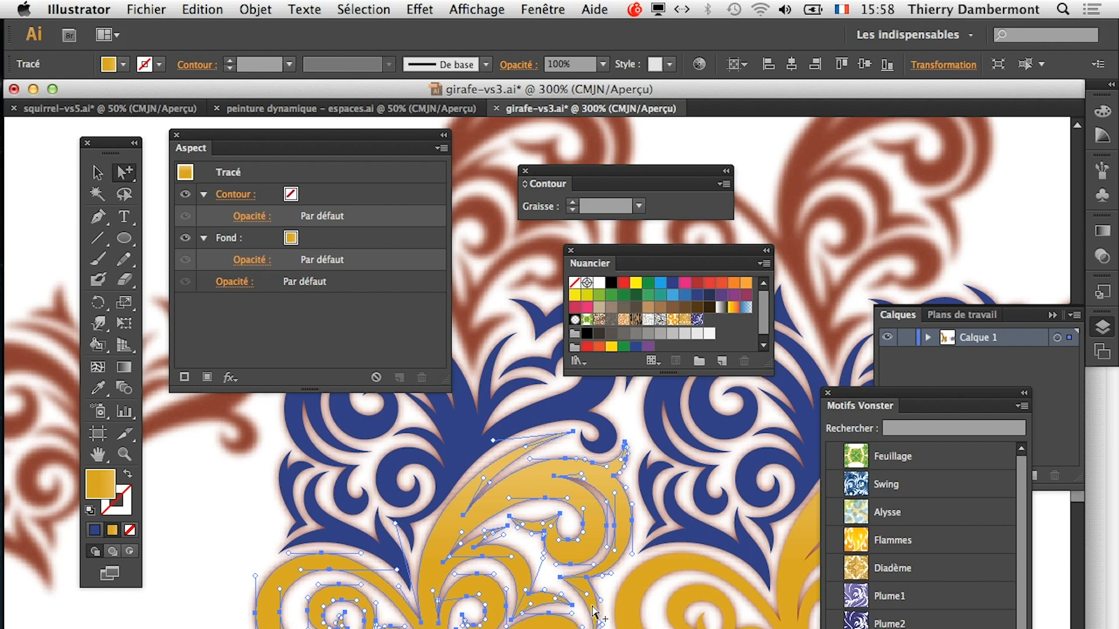
pyautogui.click(363, 10)
pyautogui.moveTo(532, 168)
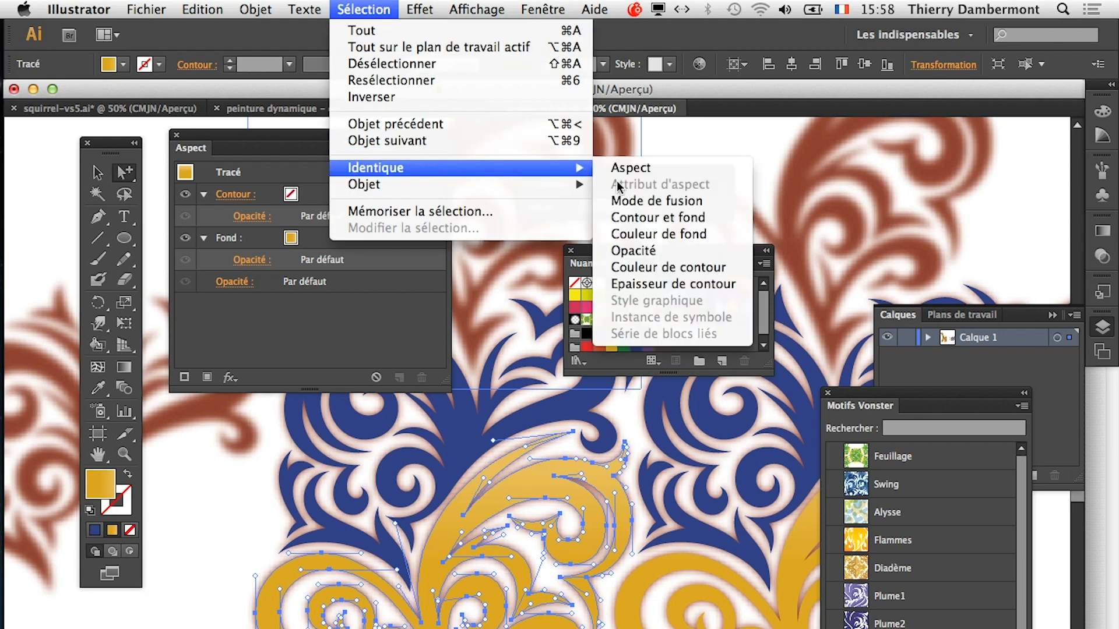
pyautogui.click(689, 235)
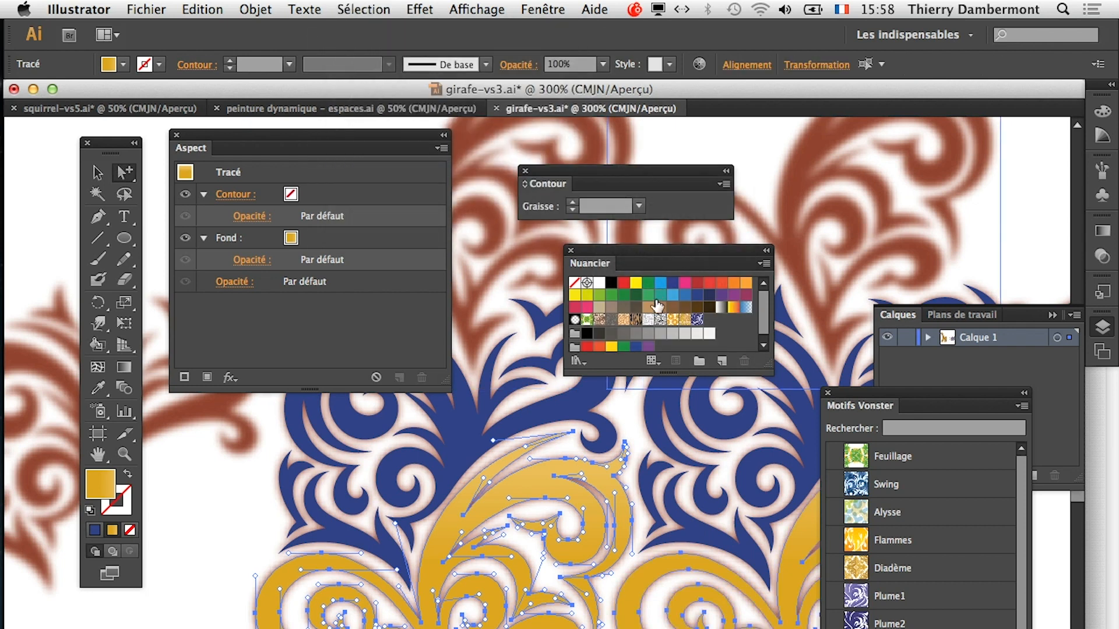
pyautogui.click(697, 294)
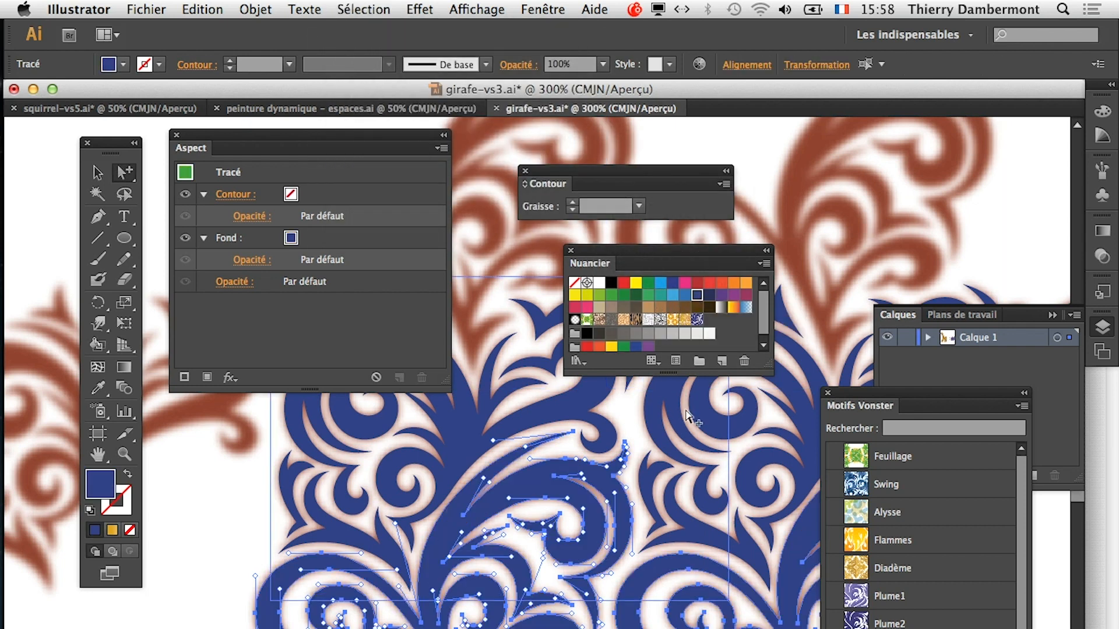
pyautogui.scroll(-2, 682, 420)
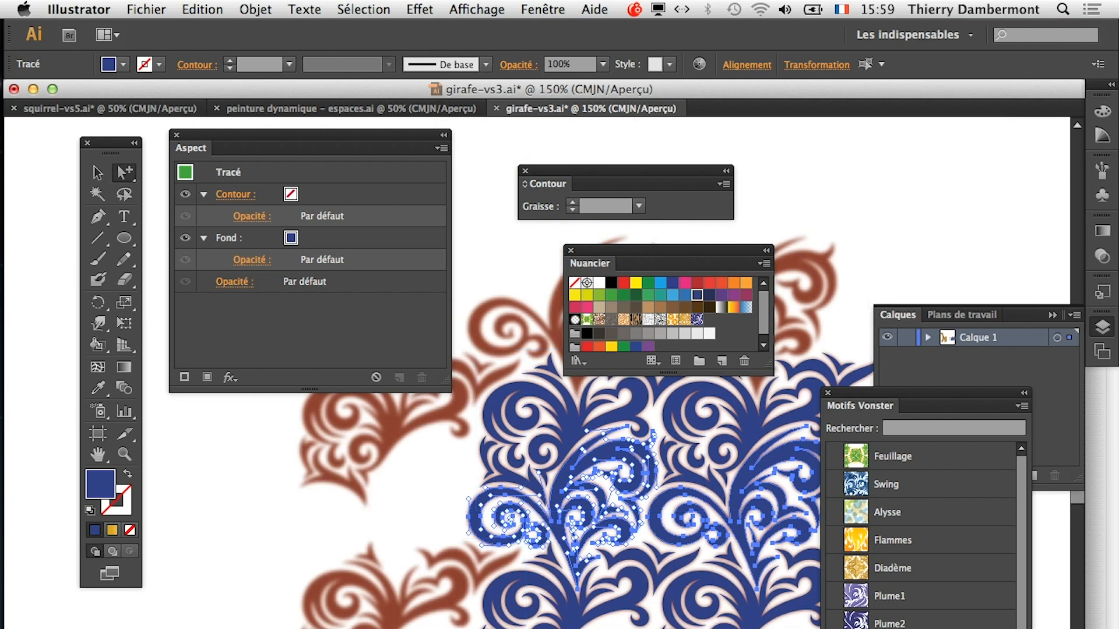
pyautogui.click(405, 627)
# - Enlarge the swatches panel and add the whole recoloured swirl artwork to it as a new pattern swatch
pyautogui.scroll(-1, 406, 627)
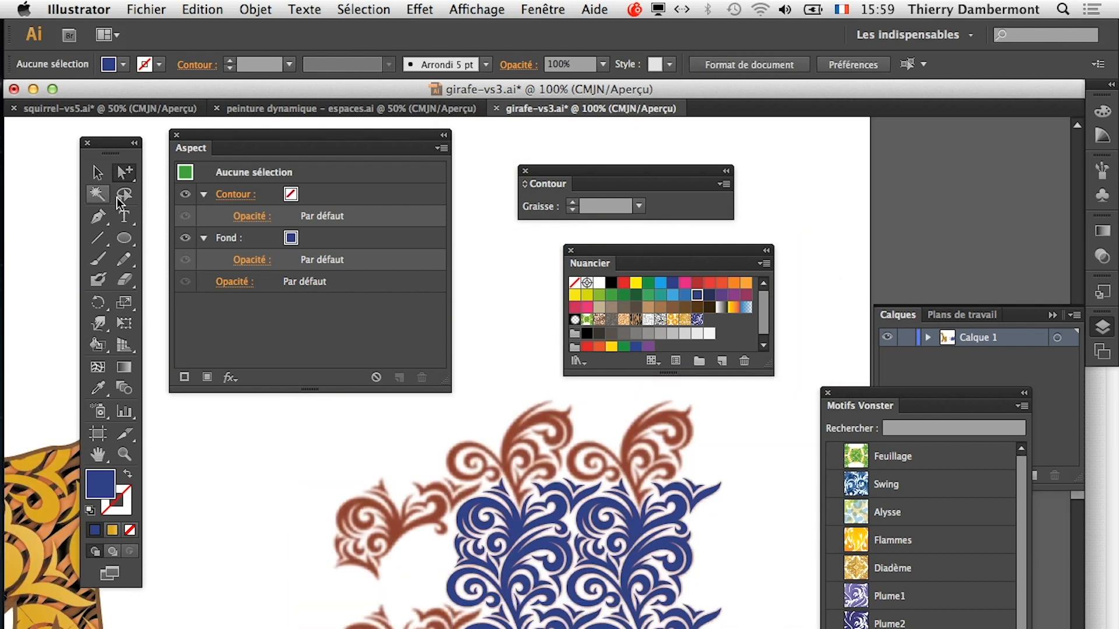
pyautogui.click(97, 172)
pyautogui.moveTo(255, 418); pyautogui.dragTo(712, 628)
pyautogui.moveTo(874, 400); pyautogui.dragTo(805, 407)
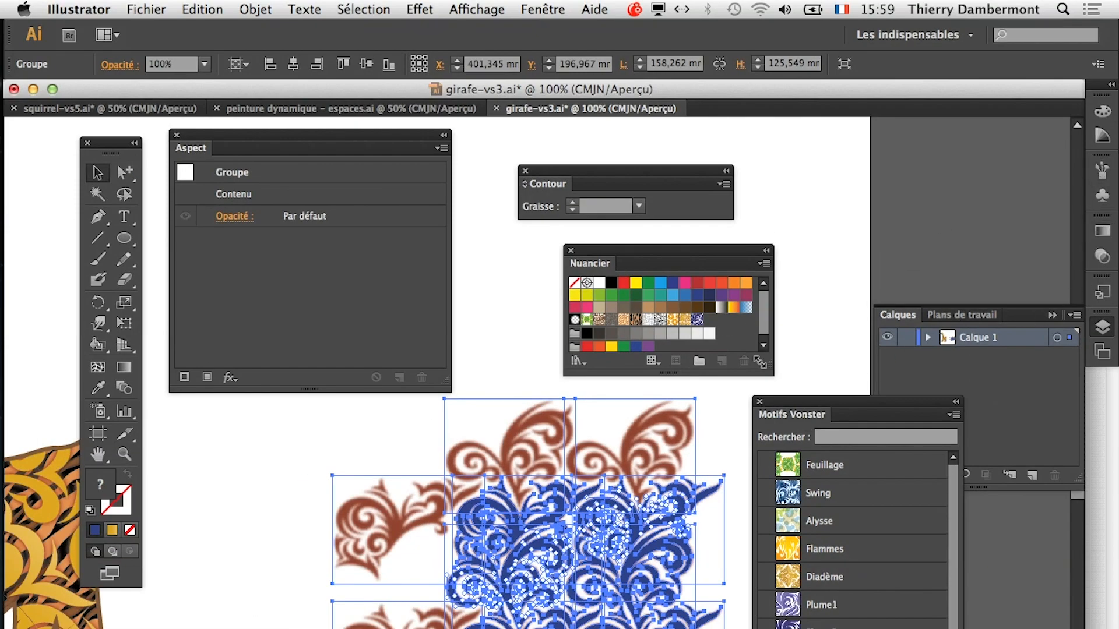
pyautogui.moveTo(769, 366); pyautogui.dragTo(821, 403)
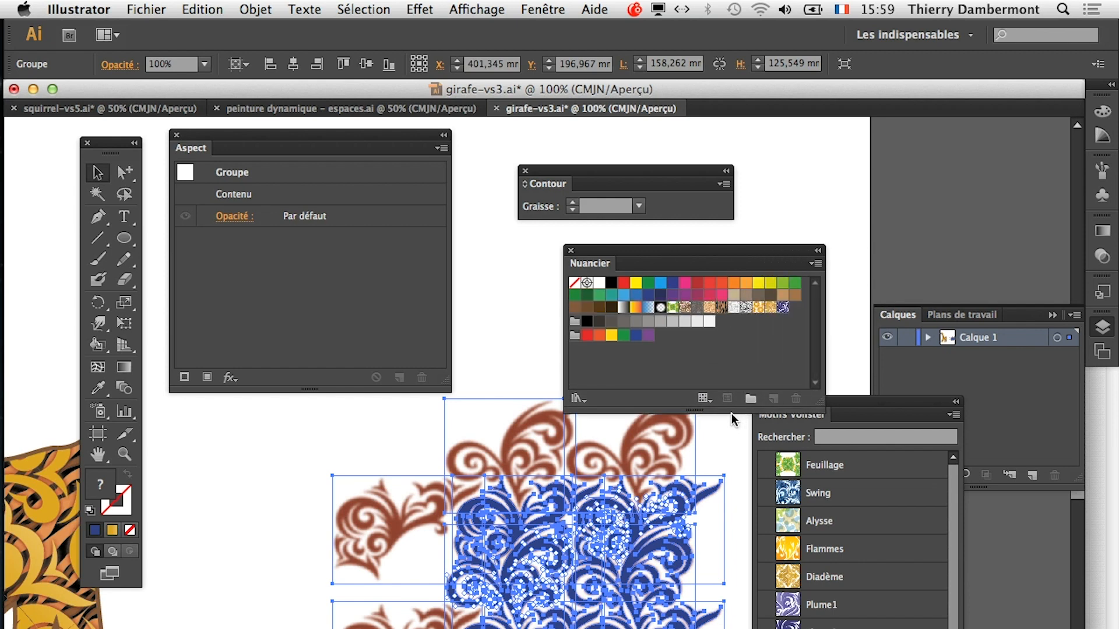
pyautogui.moveTo(541, 507); pyautogui.dragTo(709, 376)
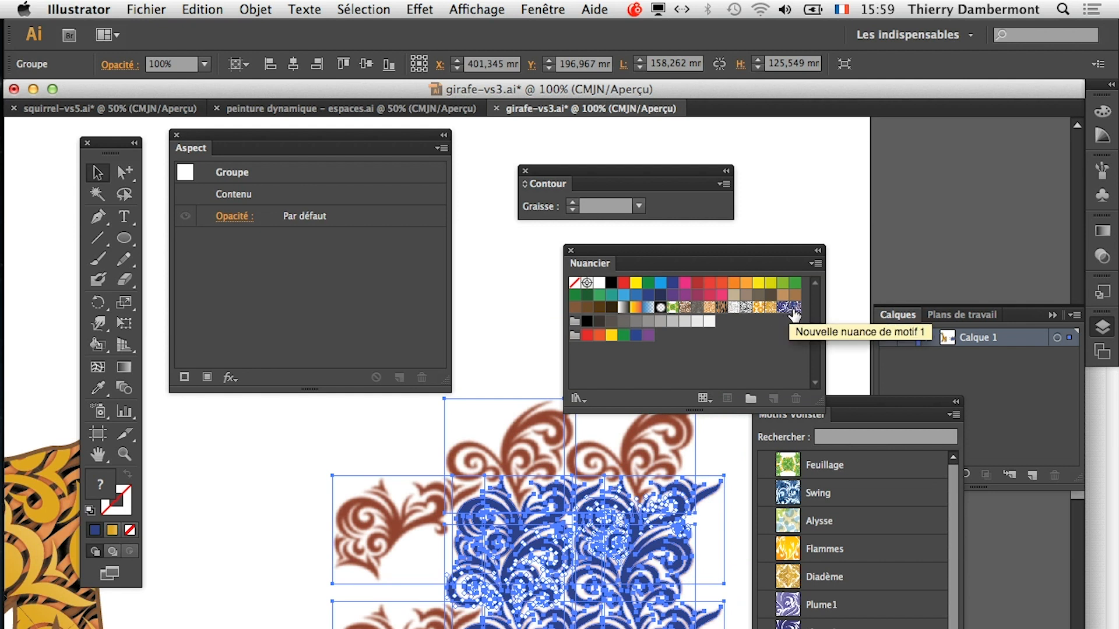
# - Show the swatches as a list of large thumbnails, lengthen their panel to reach the patterns, and move it away from the swirl artwork
pyautogui.click(815, 263)
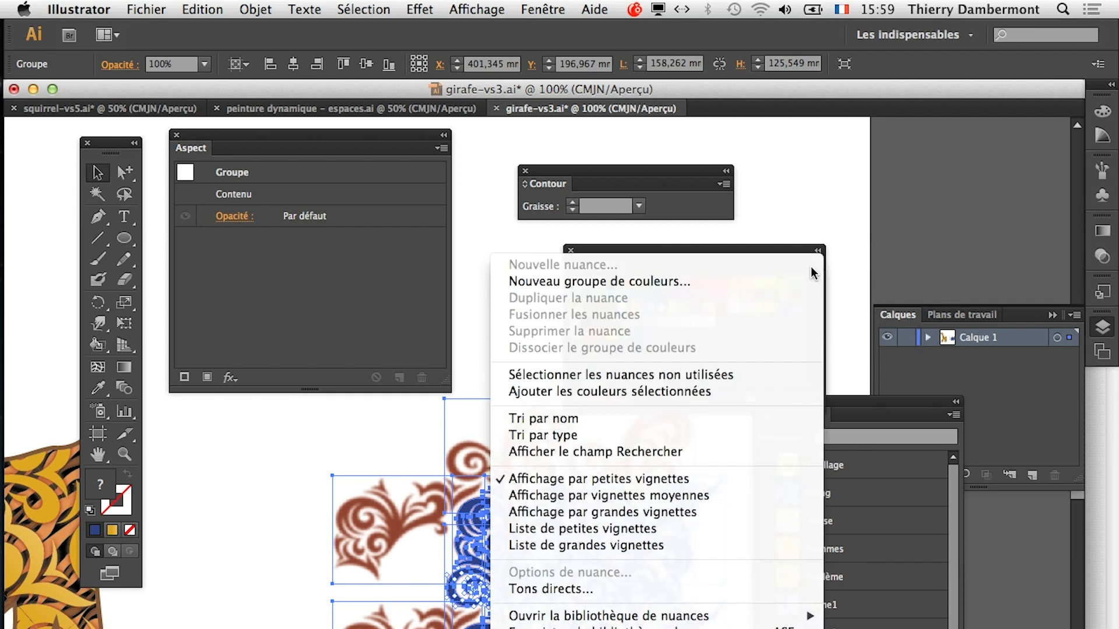
pyautogui.click(693, 546)
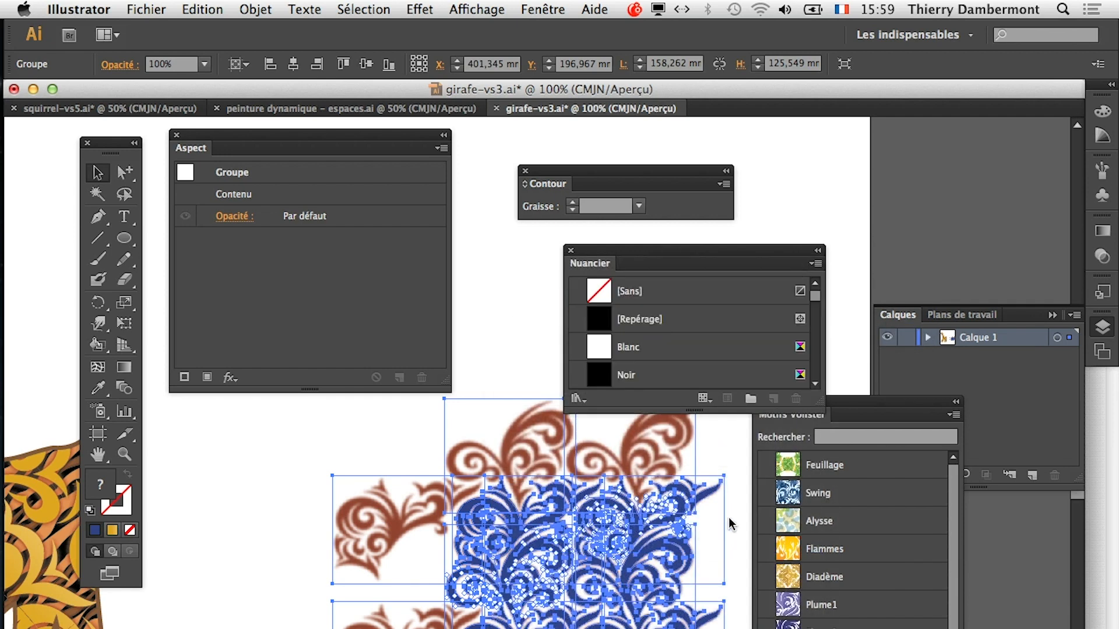
pyautogui.moveTo(816, 402); pyautogui.dragTo(817, 628)
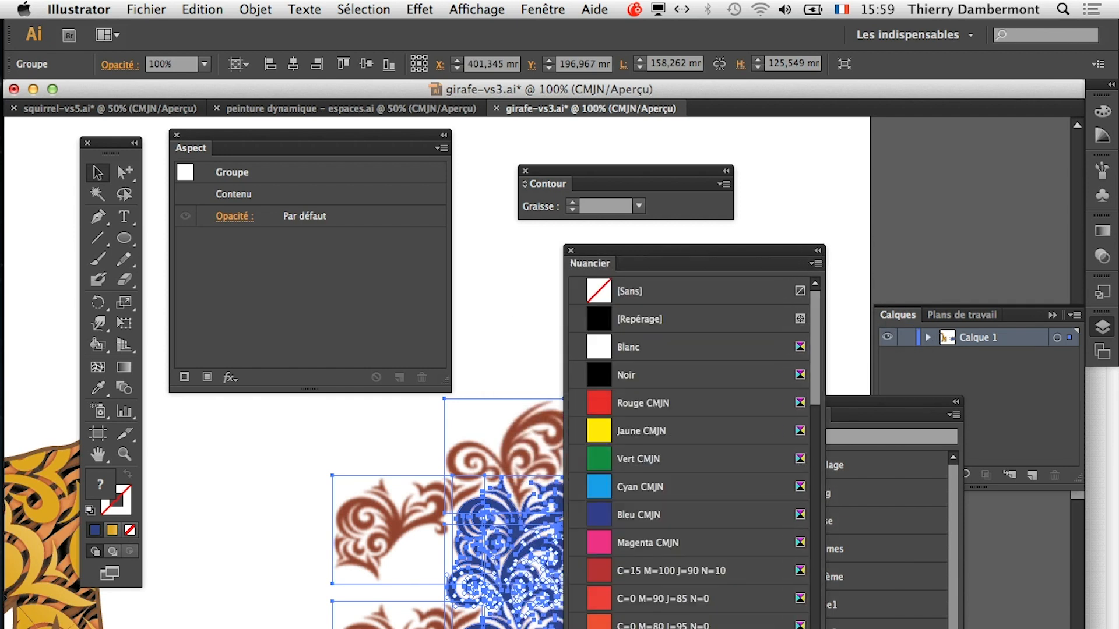
pyautogui.scroll(-20, 693, 455)
pyautogui.scroll(8, 694, 455)
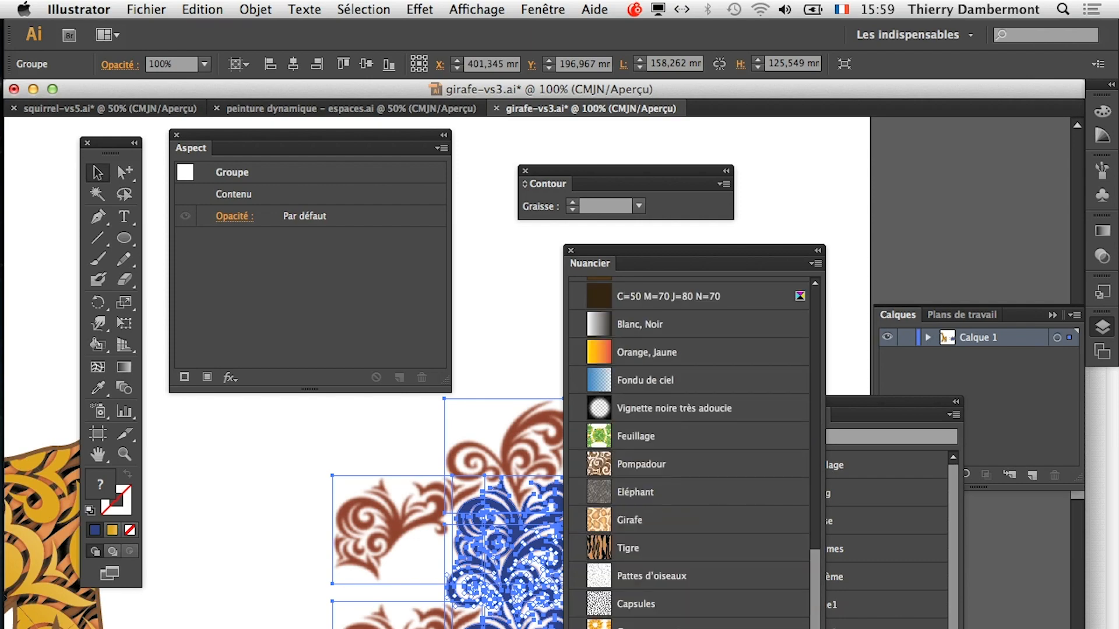
pyautogui.scroll(-1, 694, 455)
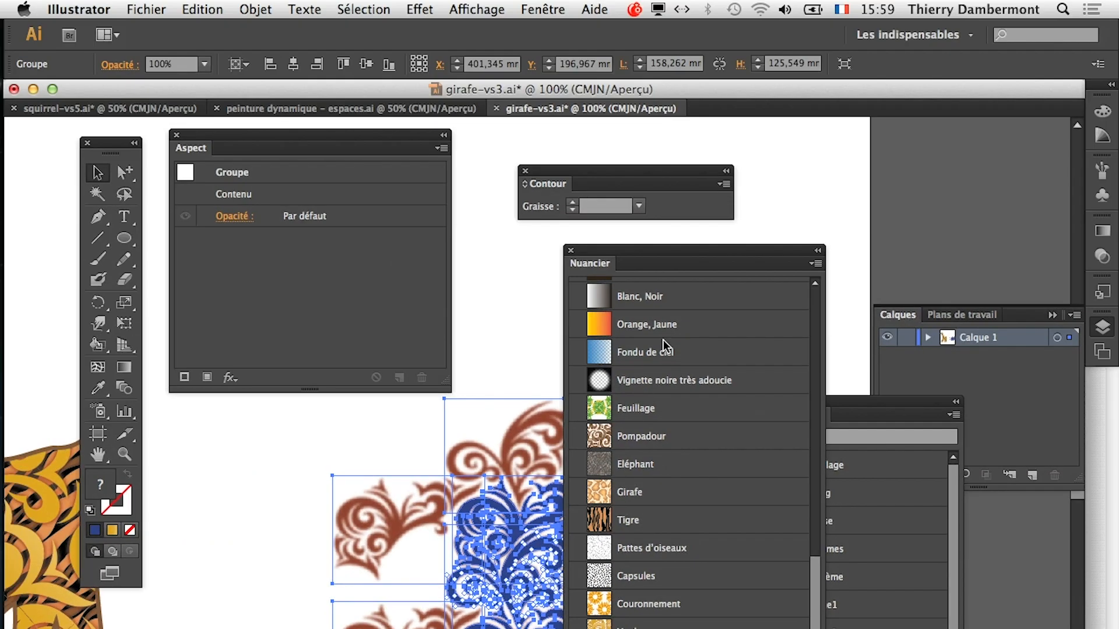
pyautogui.moveTo(605, 259); pyautogui.dragTo(768, 226)
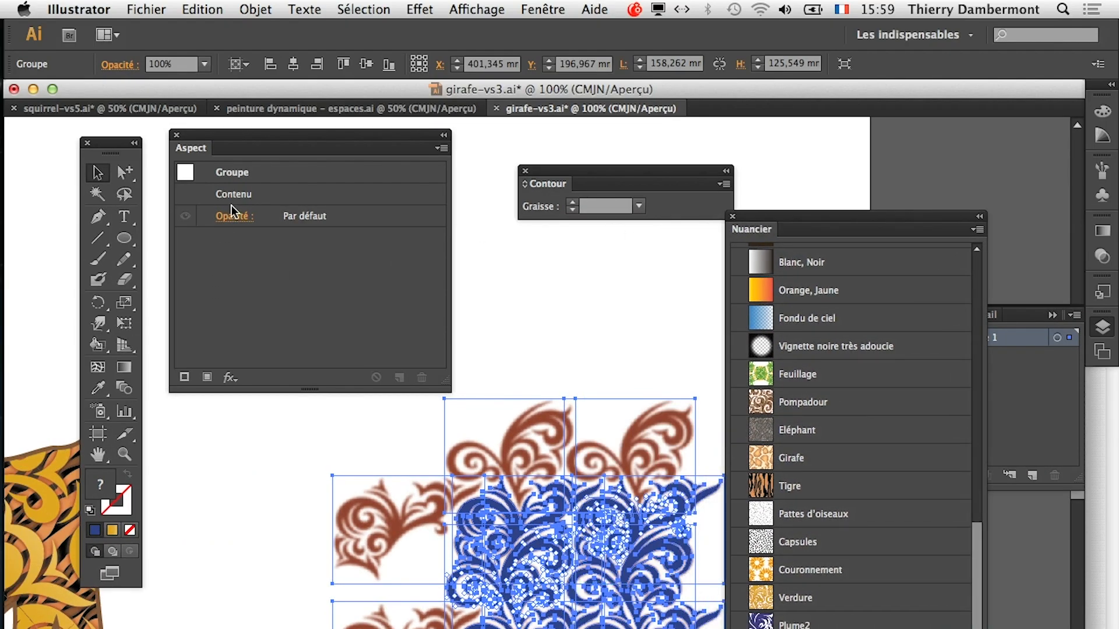
# - Select the giraffe and set its upper fill to the new dark blue swirl pattern swatch
pyautogui.moveTo(267, 619); pyautogui.dragTo(501, 620)
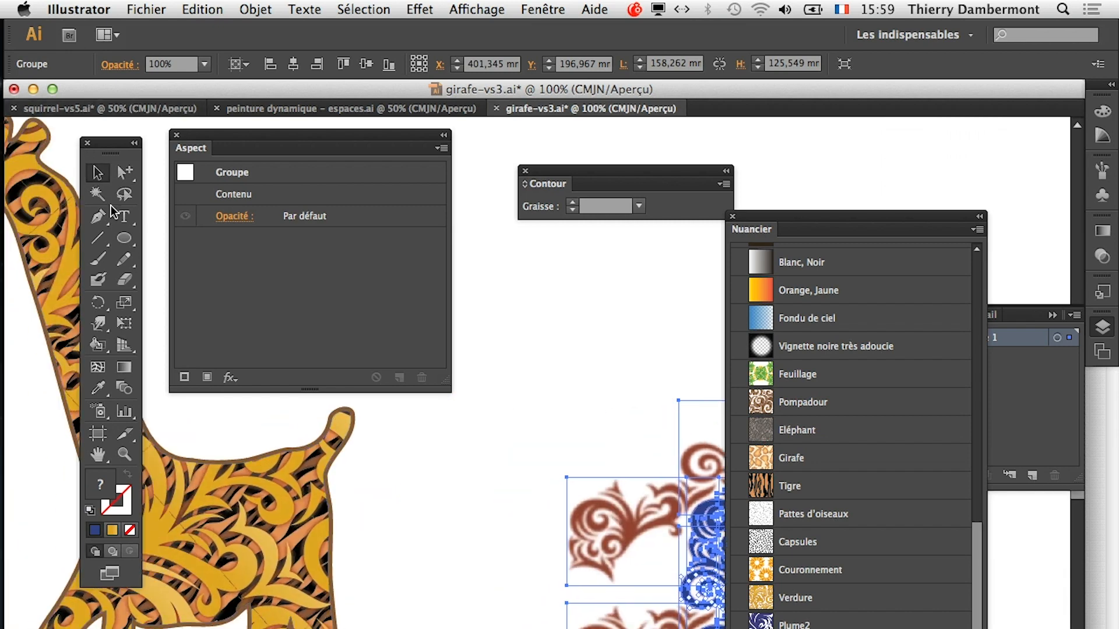
pyautogui.click(251, 459)
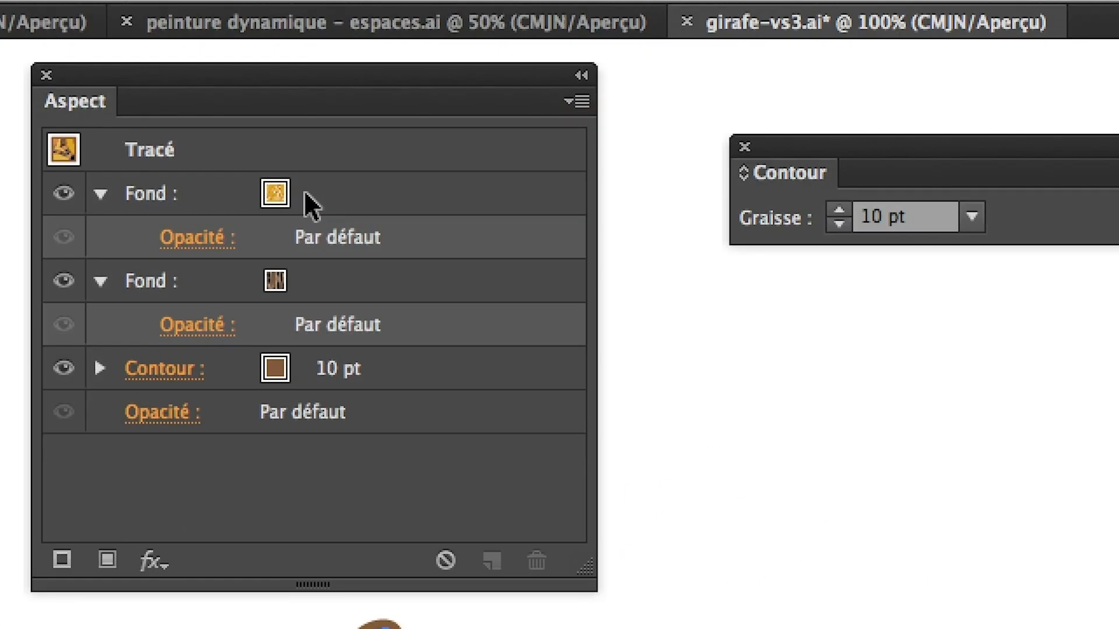
pyautogui.click(304, 192)
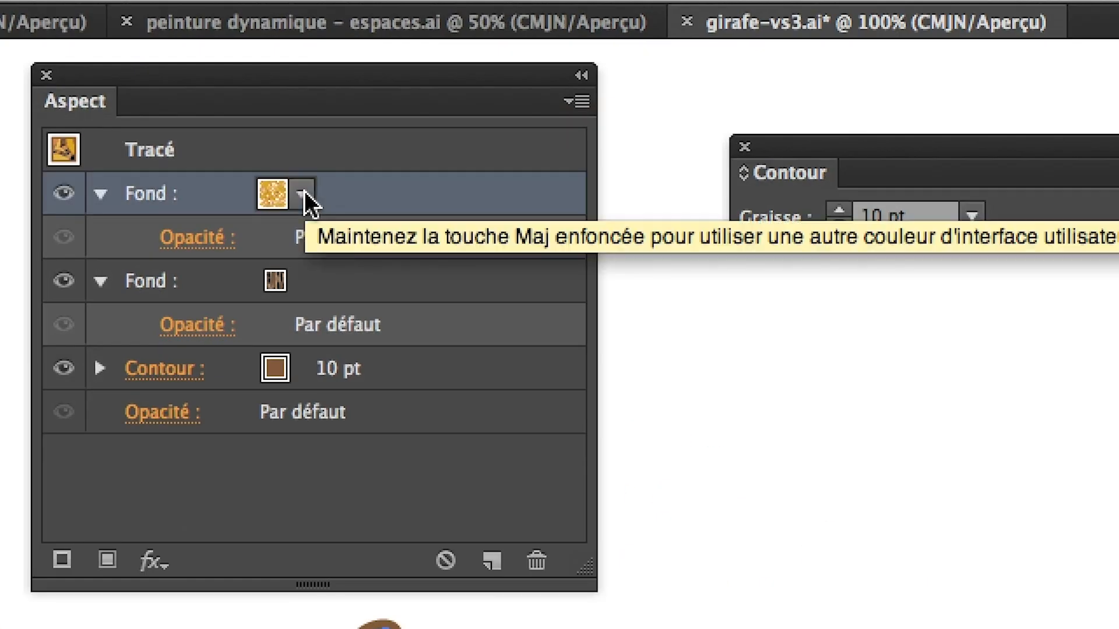
pyautogui.click(303, 193)
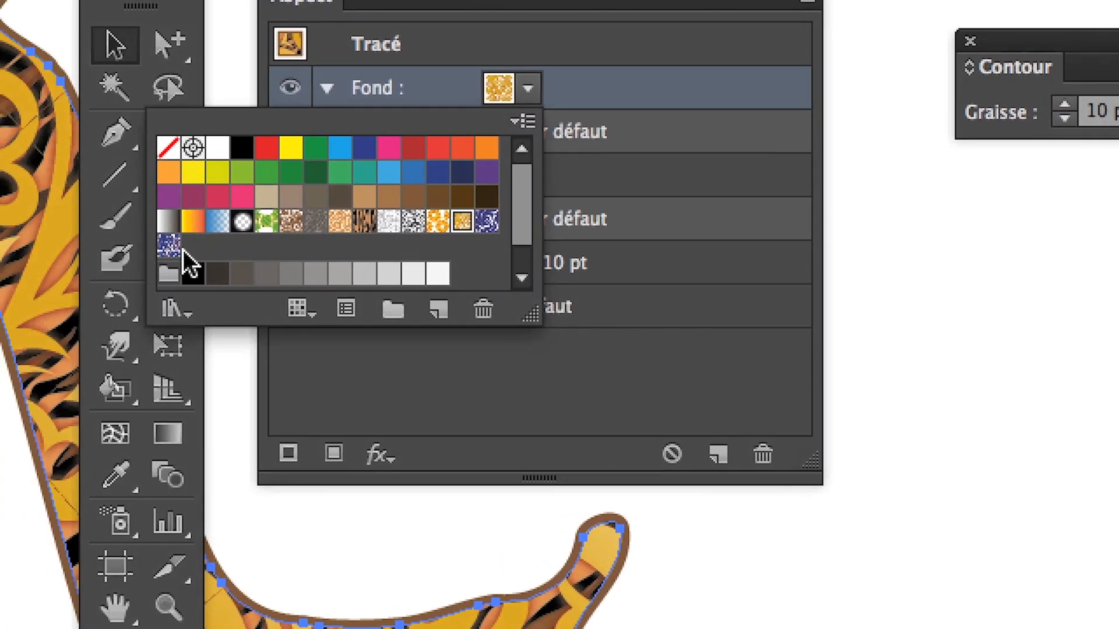
pyautogui.click(178, 252)
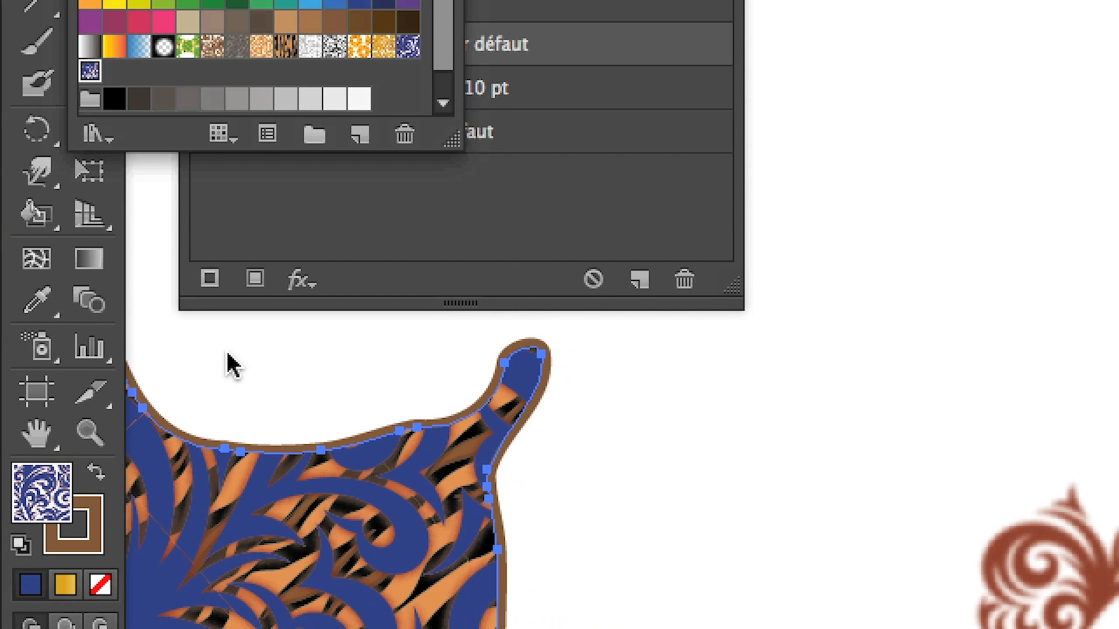
pyautogui.click(319, 550)
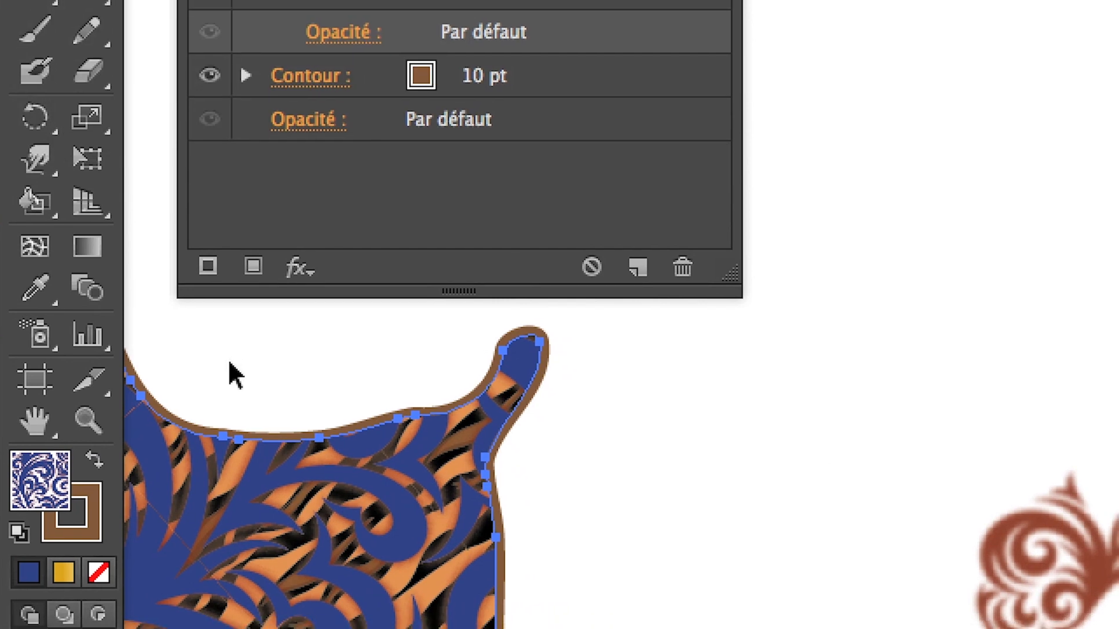
# - Select one dark blue swirl within the grouped artwork and extend the selection to all objects with the same fill colour
pyautogui.scroll(-2, 229, 362)
pyautogui.moveTo(228, 367); pyautogui.dragTo(658, 614)
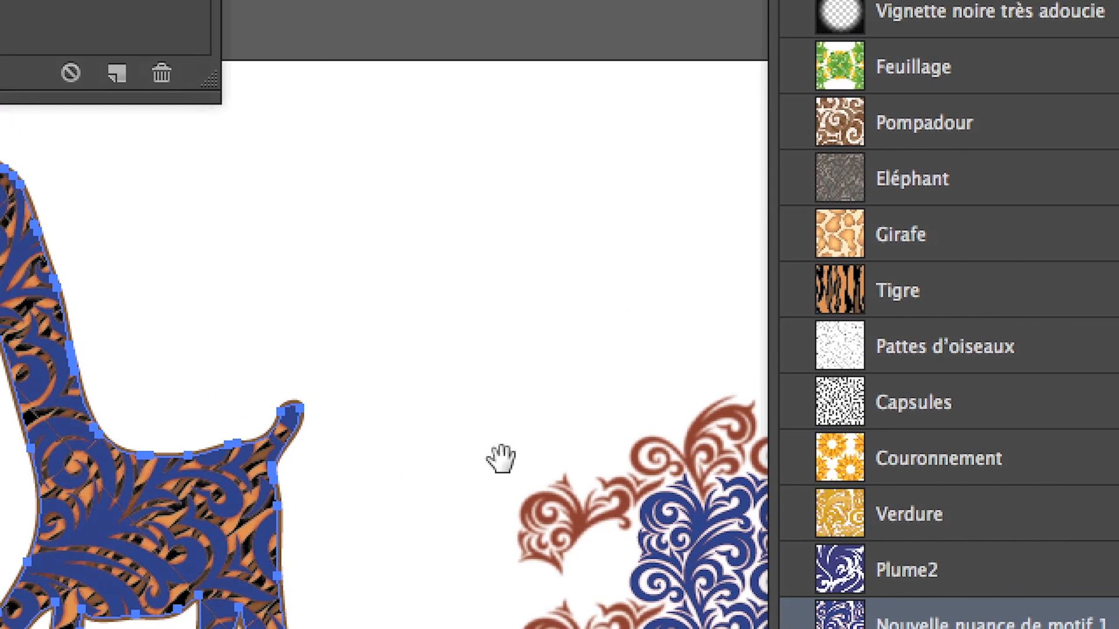
pyautogui.moveTo(737, 498); pyautogui.dragTo(72, 453)
pyautogui.scroll(2, 355, 473)
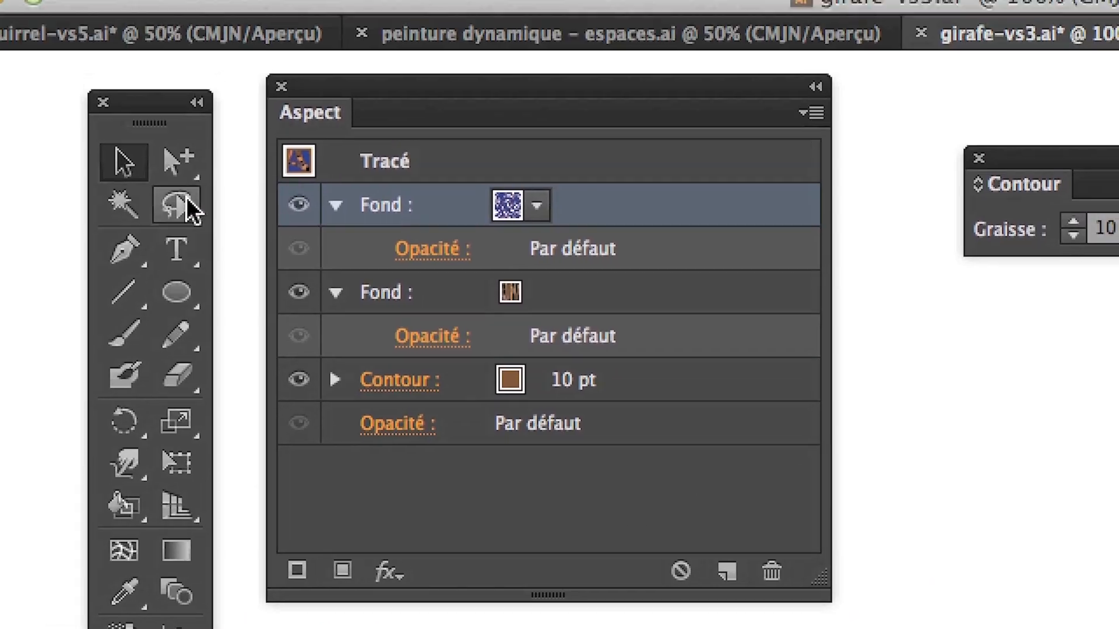
pyautogui.click(186, 189)
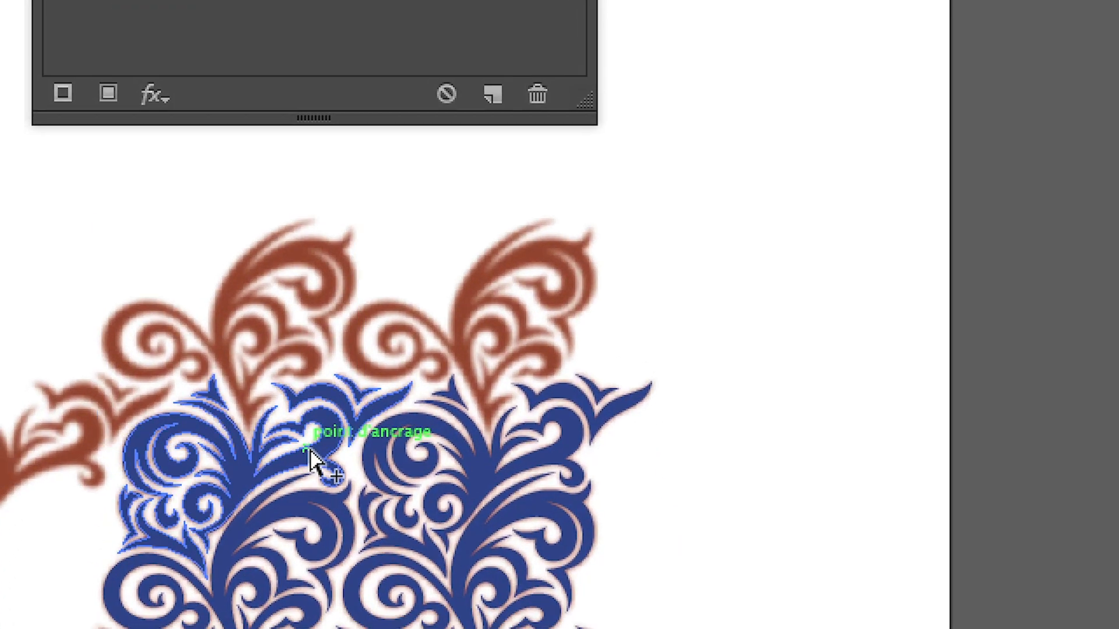
pyautogui.click(305, 458)
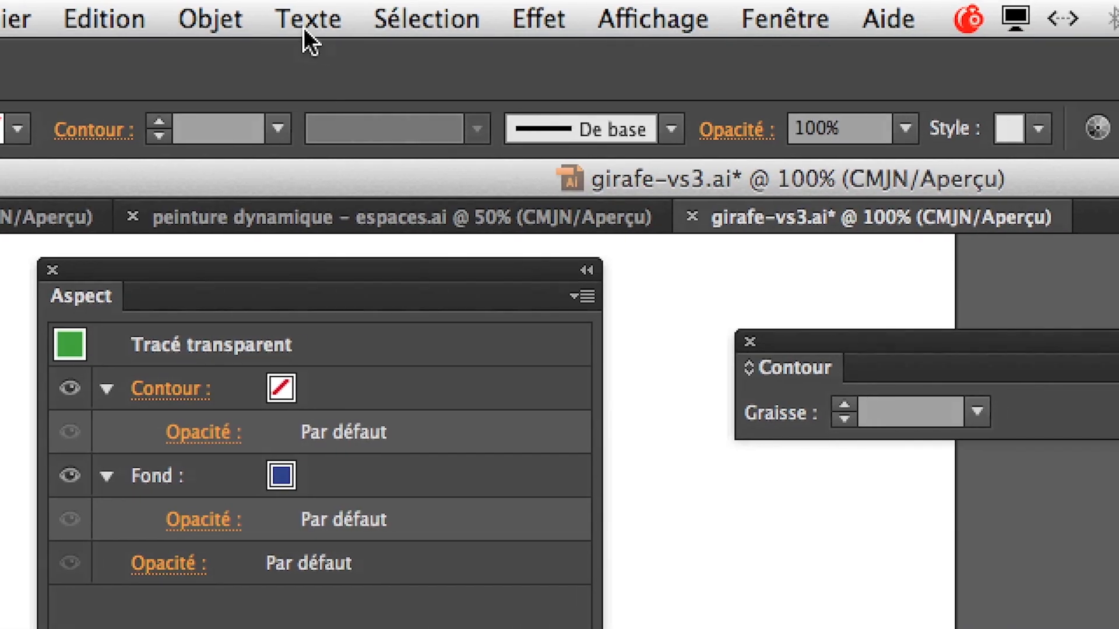
pyautogui.click(329, 19)
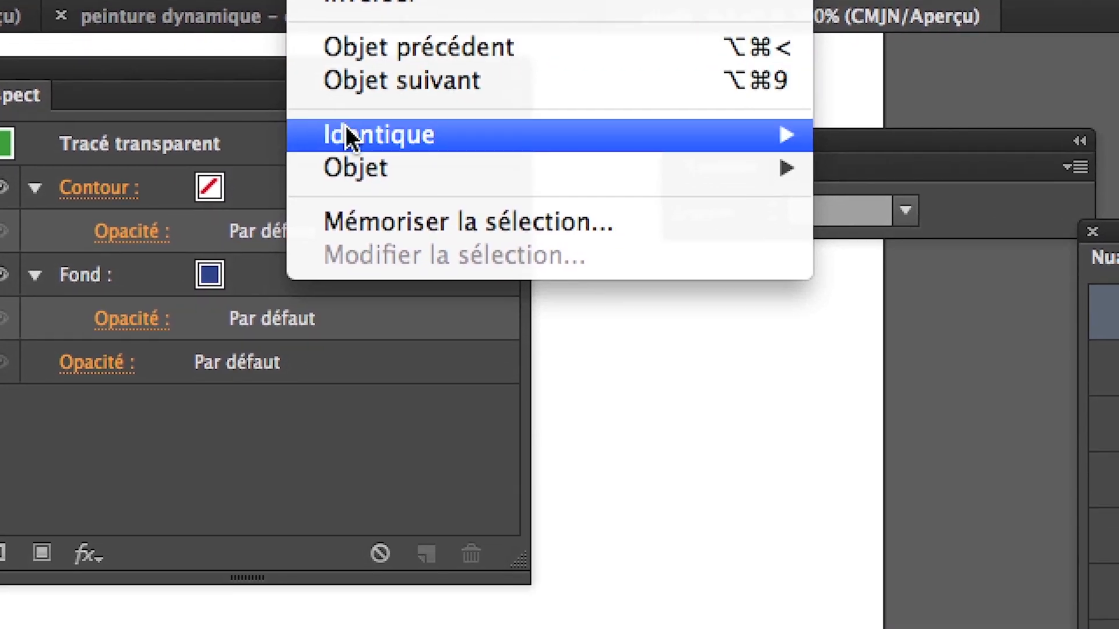
pyautogui.moveTo(577, 276)
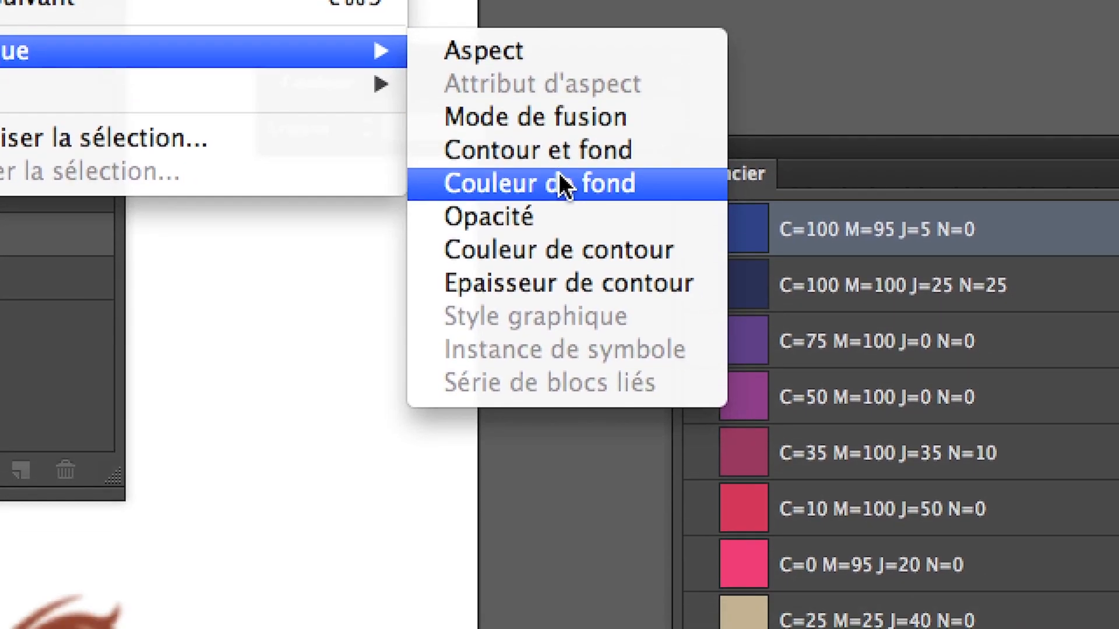
pyautogui.click(569, 229)
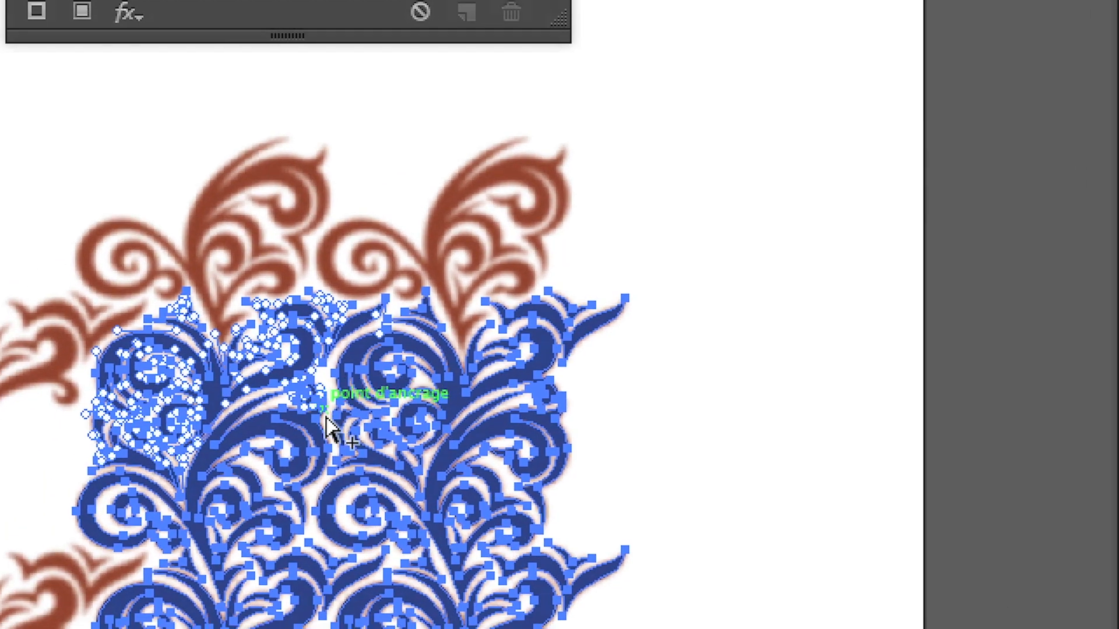
# - Fill the selected swirls with the beige swatch C=25 M=25 J=40 N=0
pyautogui.press('space')
pyautogui.moveTo(8, 491); pyautogui.dragTo(189, 544)
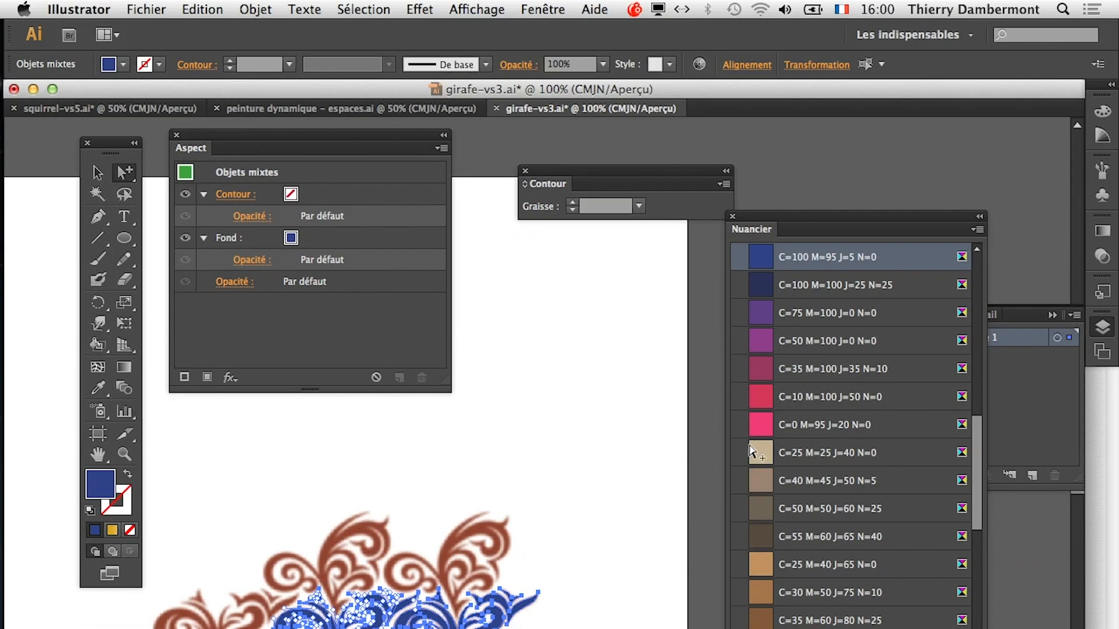
pyautogui.click(815, 460)
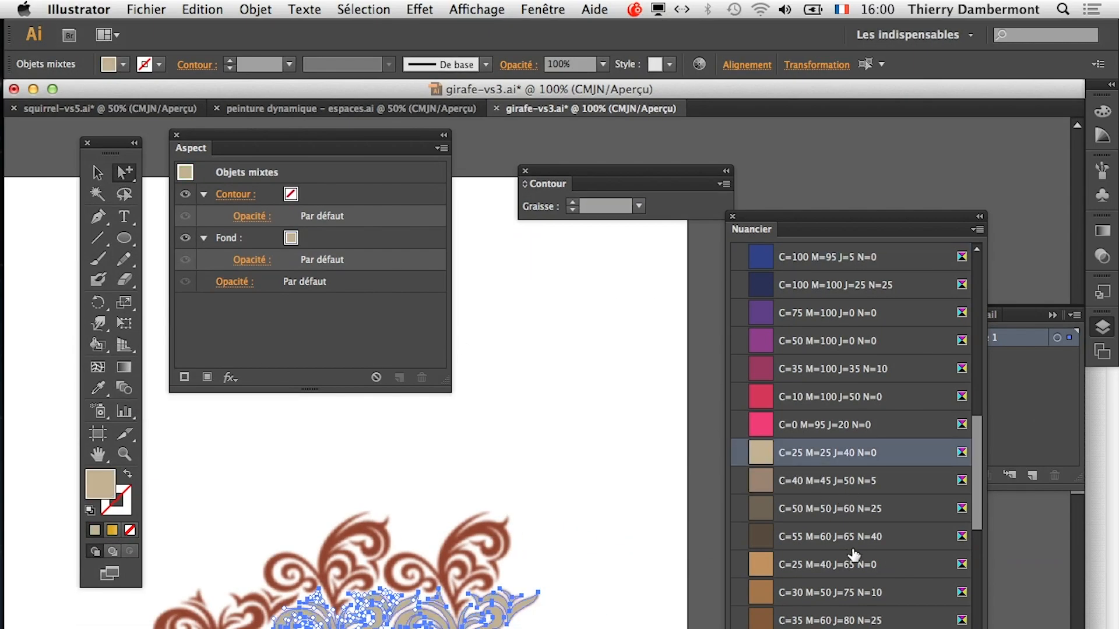
pyautogui.scroll(-1, 855, 560)
# - Select the whole beige swirl artwork, including the brown shadows, and add it to the swatches as a new pattern
pyautogui.hscroll(-10, 330, 613)
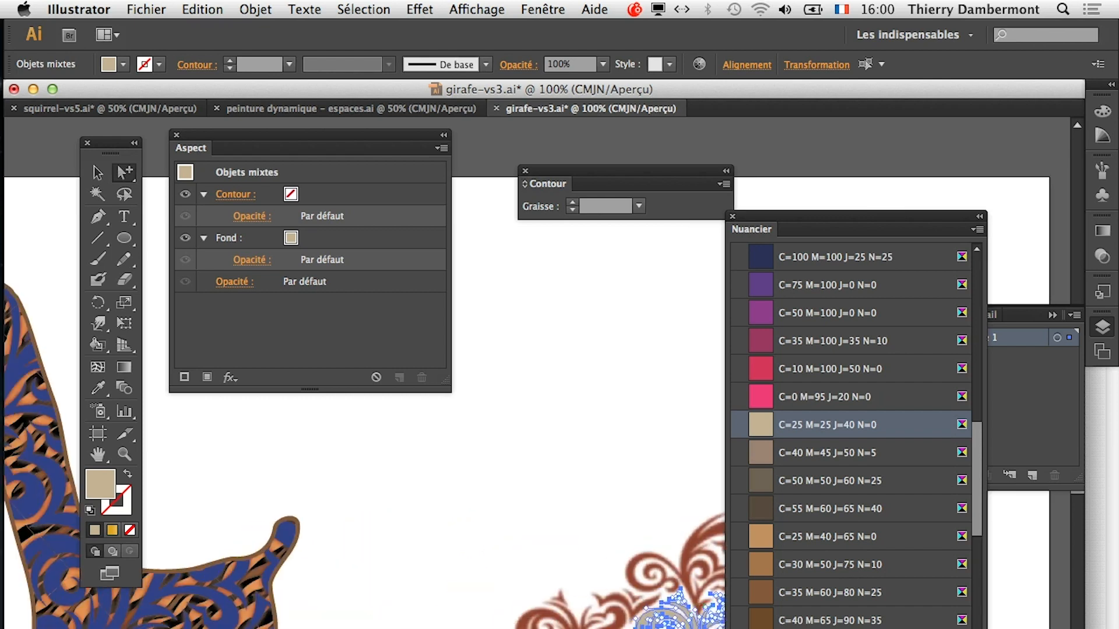
pyautogui.moveTo(505, 614); pyautogui.dragTo(232, 560)
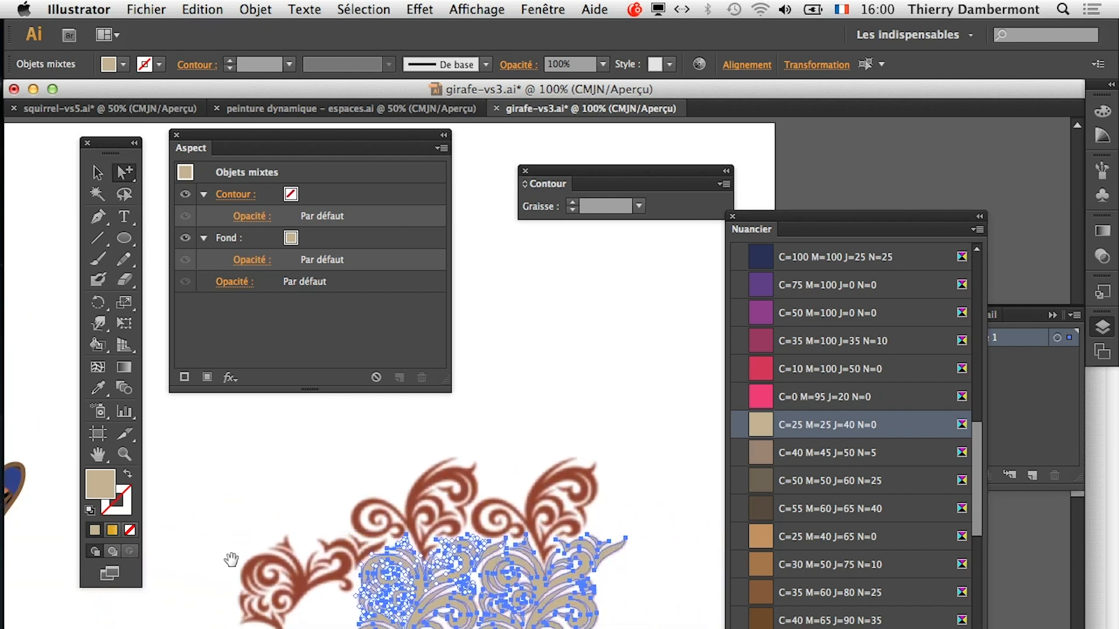
pyautogui.moveTo(247, 456); pyautogui.dragTo(647, 626)
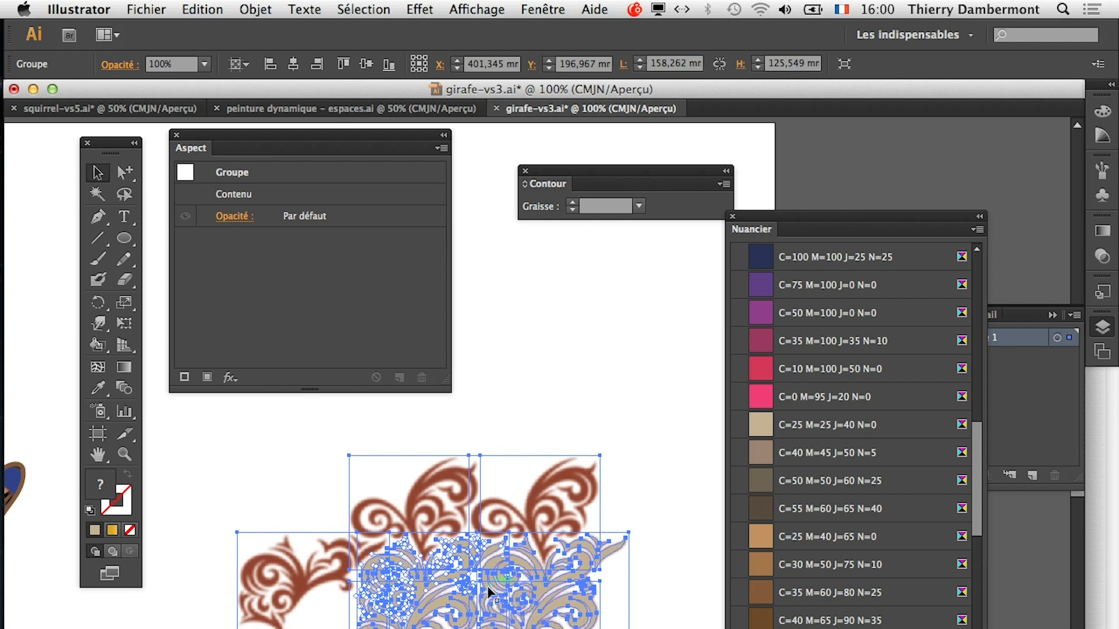
pyautogui.moveTo(180, 429); pyautogui.dragTo(716, 628)
pyautogui.moveTo(525, 606); pyautogui.dragTo(781, 618)
# - Select the giraffe and set its upper fill to the new beige swirl pattern swatch
pyautogui.hscroll(-10, 394, 609)
pyautogui.click(389, 599)
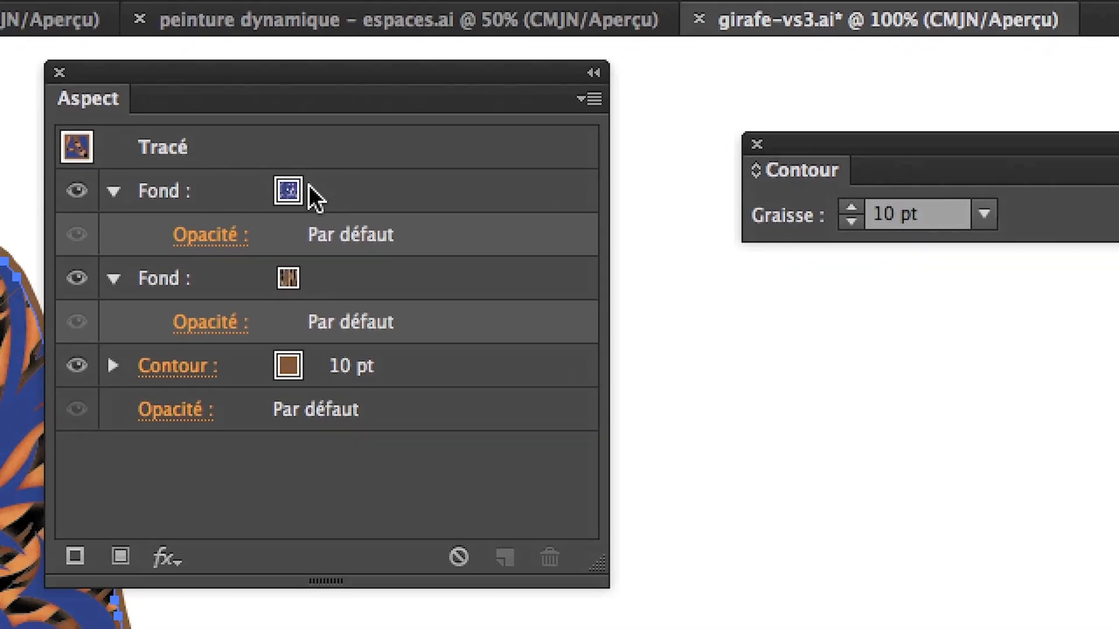
pyautogui.click(310, 188)
pyautogui.click(315, 187)
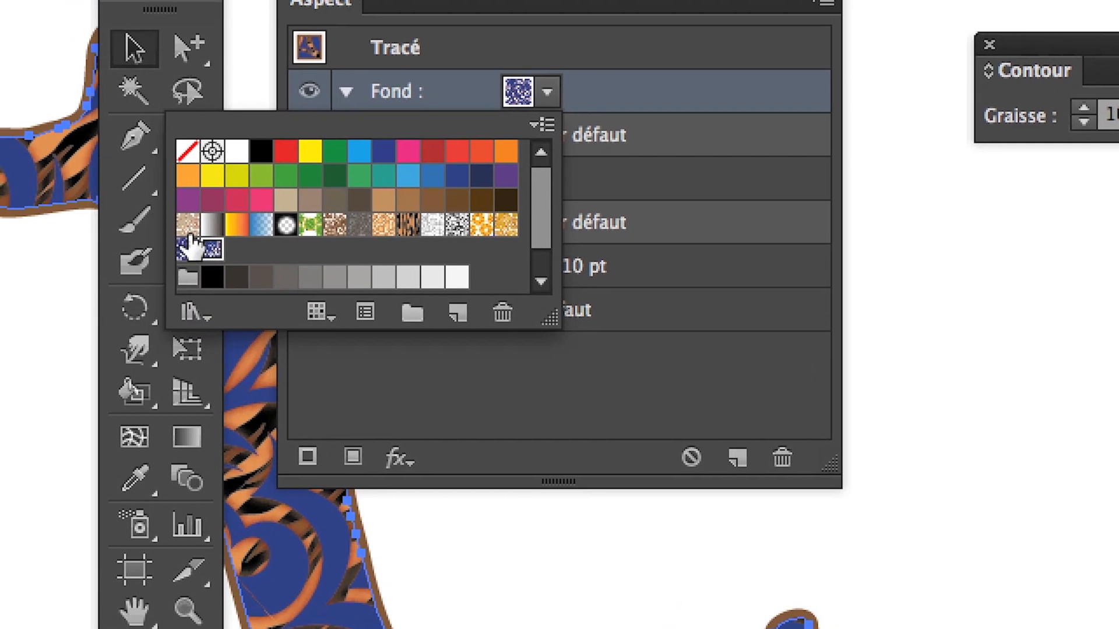
pyautogui.click(167, 209)
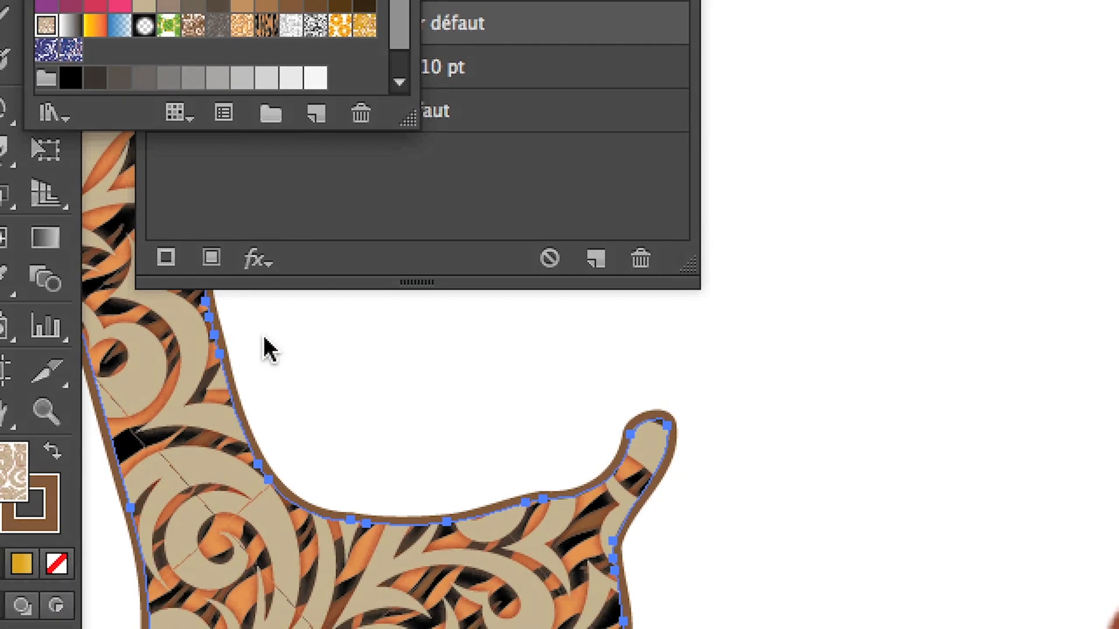
pyautogui.click(416, 556)
# - Deselect the giraffe and examine the beige swirls layered over the tiger pattern across its whole body
pyautogui.press('super+minus')
pyautogui.press('super+minus')
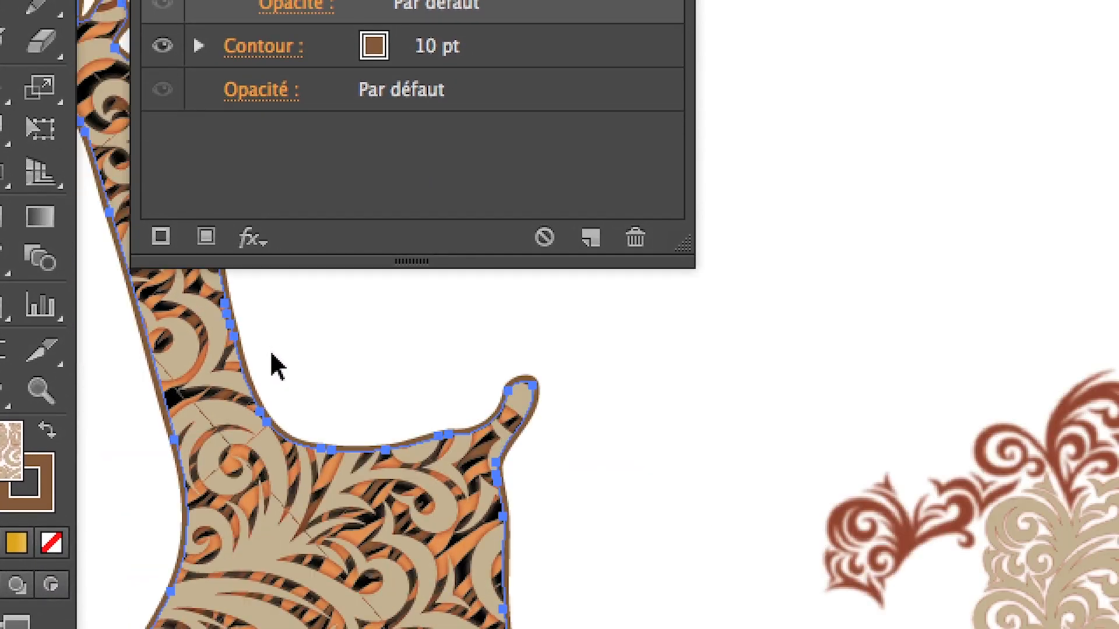
pyautogui.scroll(-1, 270, 356)
pyautogui.moveTo(281, 395); pyautogui.dragTo(413, 578)
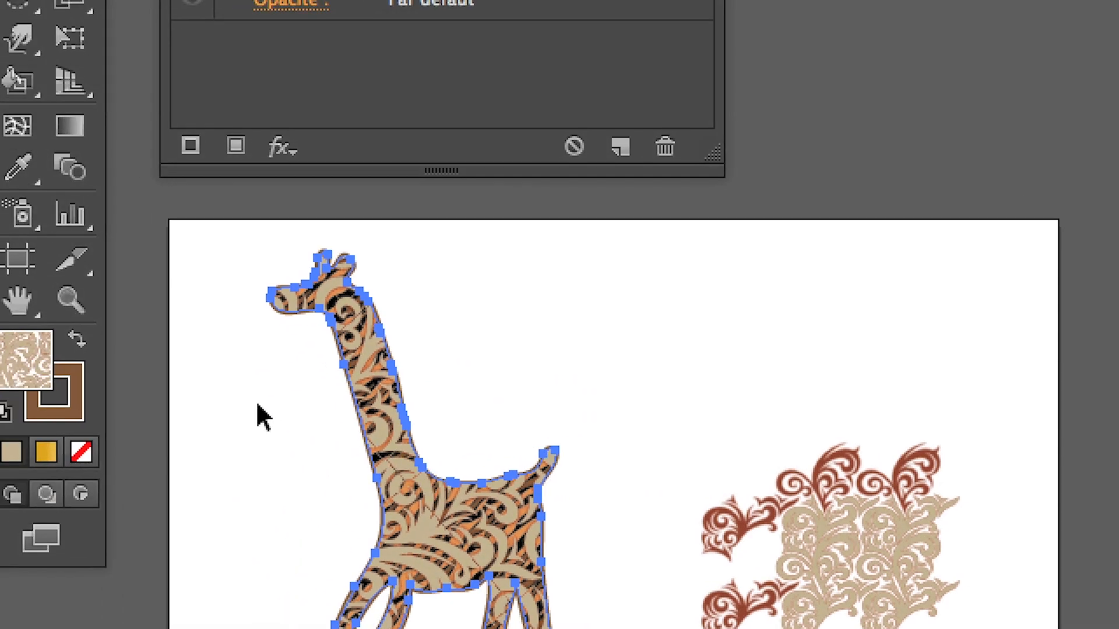
pyautogui.click(229, 493)
pyautogui.scroll(1, 262, 417)
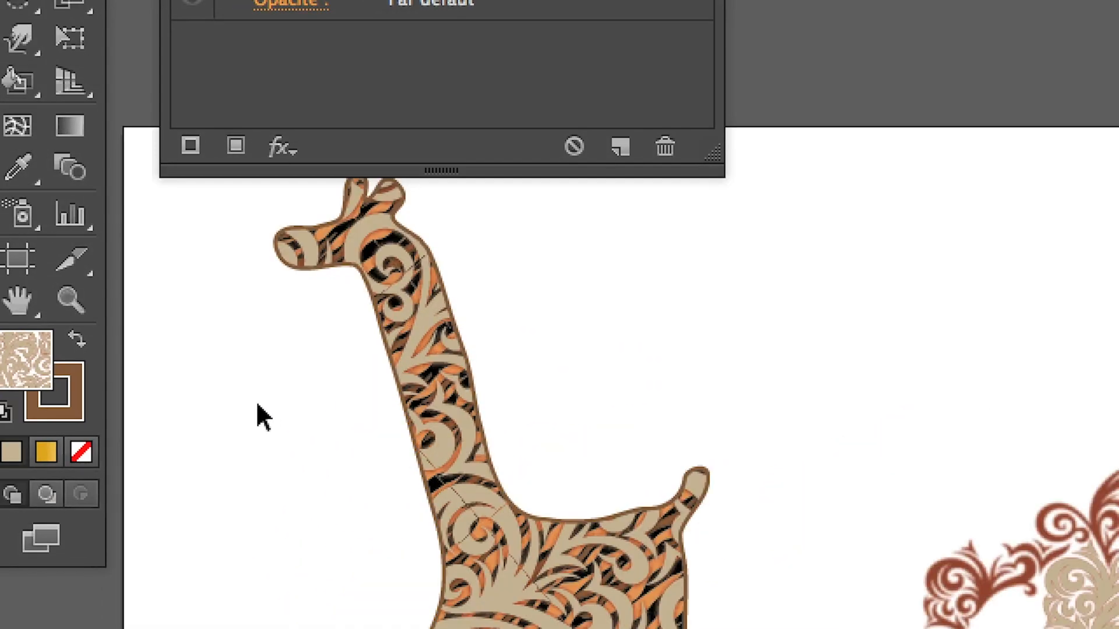
pyautogui.moveTo(262, 417); pyautogui.dragTo(189, 452)
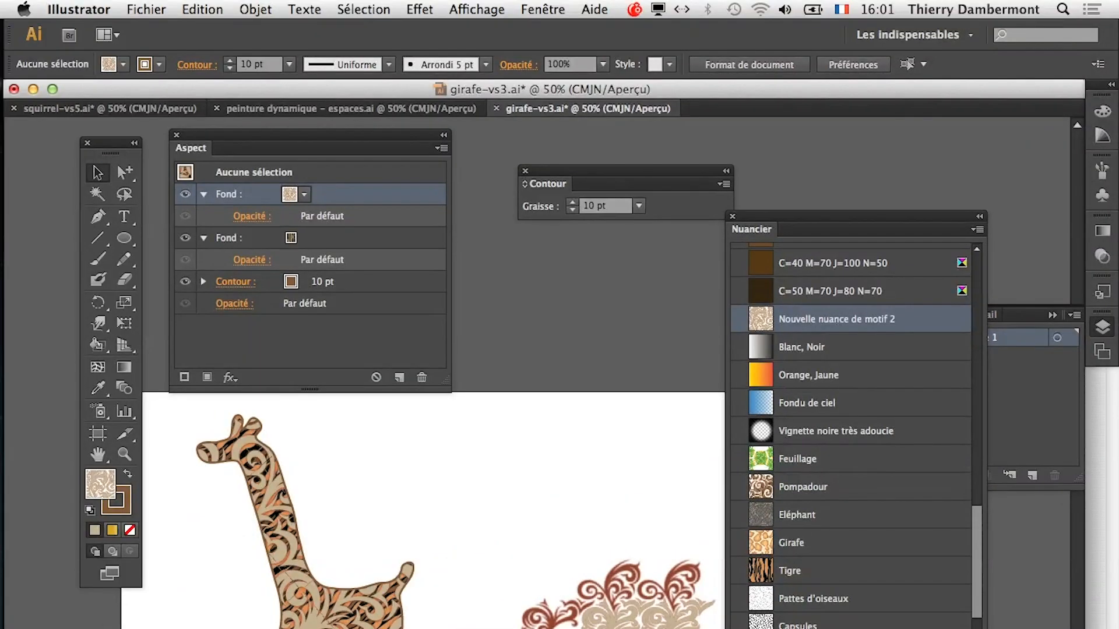
# - Switch to Firefox and browse the free Illustrator patterns offered on the designm.ag page
pyautogui.press('super+Tab')
pyautogui.click(525, 478)
pyautogui.scroll(-5, 592, 610)
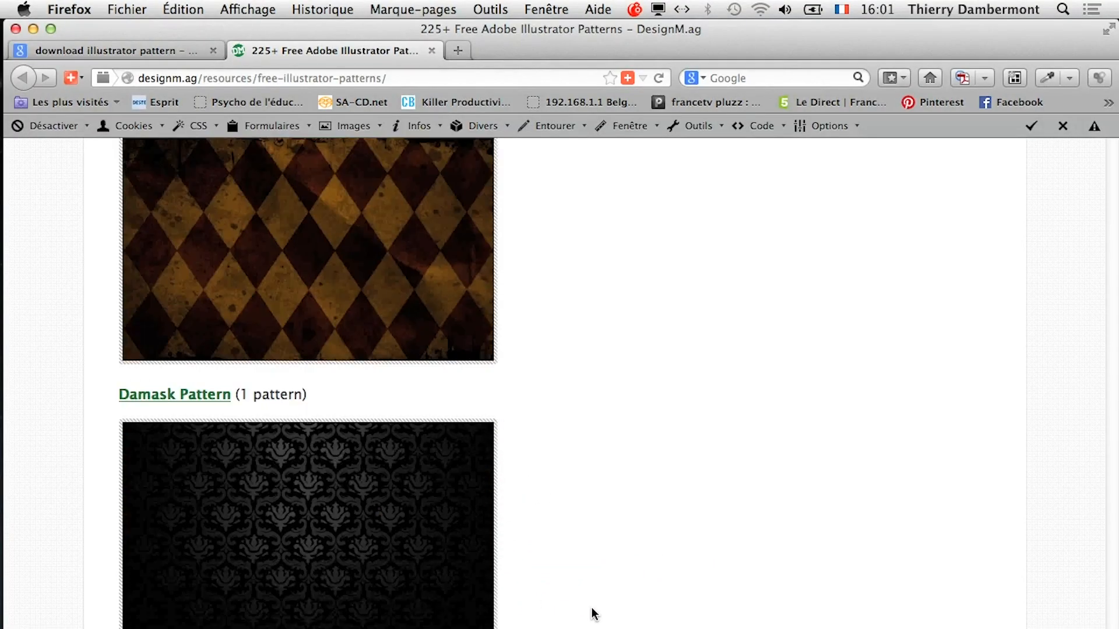
pyautogui.scroll(-10, 594, 607)
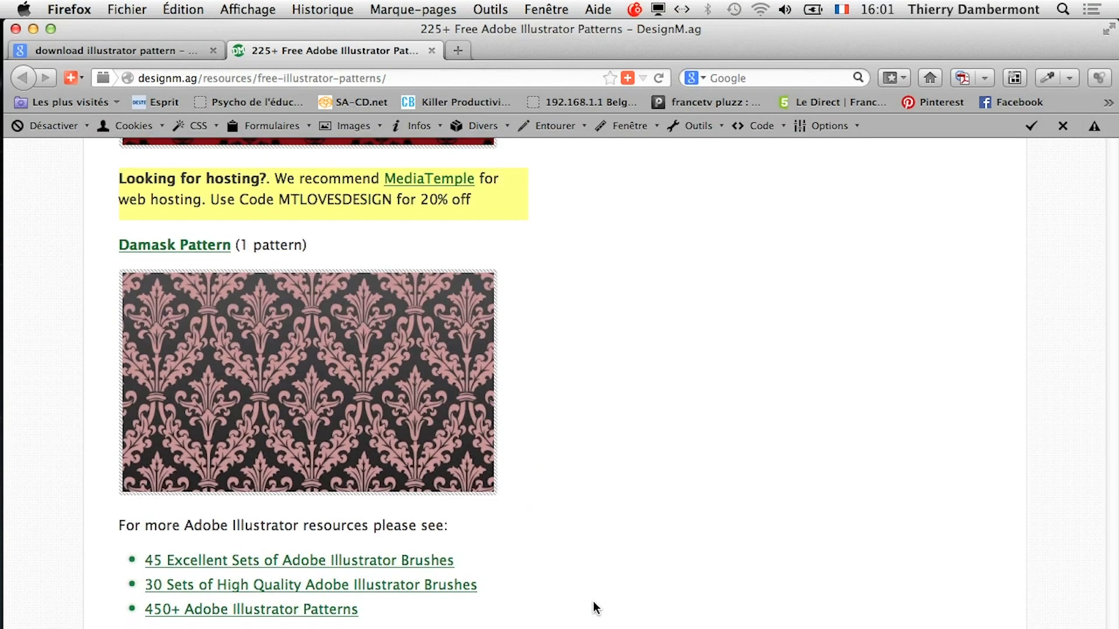
pyautogui.scroll(15, 594, 606)
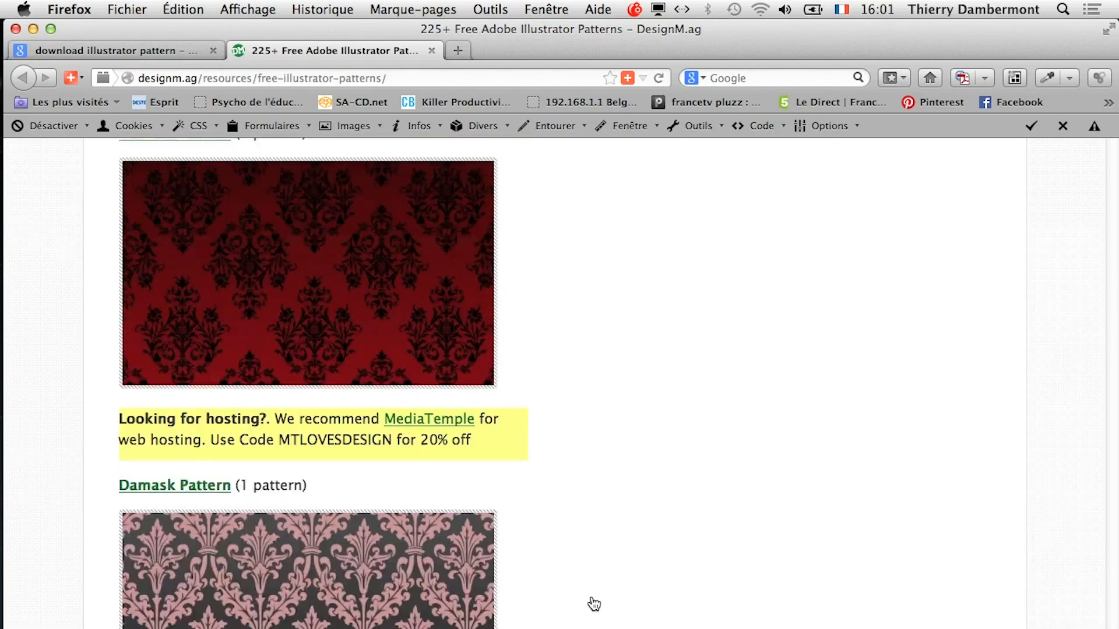
pyautogui.scroll(20, 592, 597)
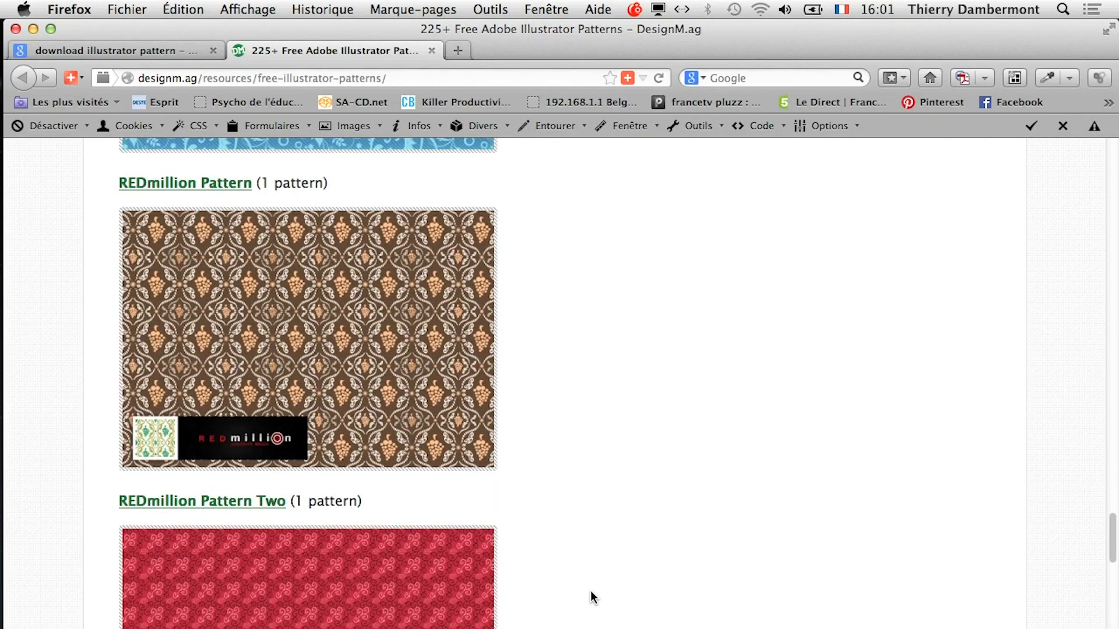
# - Switch back to Illustrator and inspect the beige swirl artwork beside the giraffe
pyautogui.press('super+Tab')
pyautogui.press('super+minus')
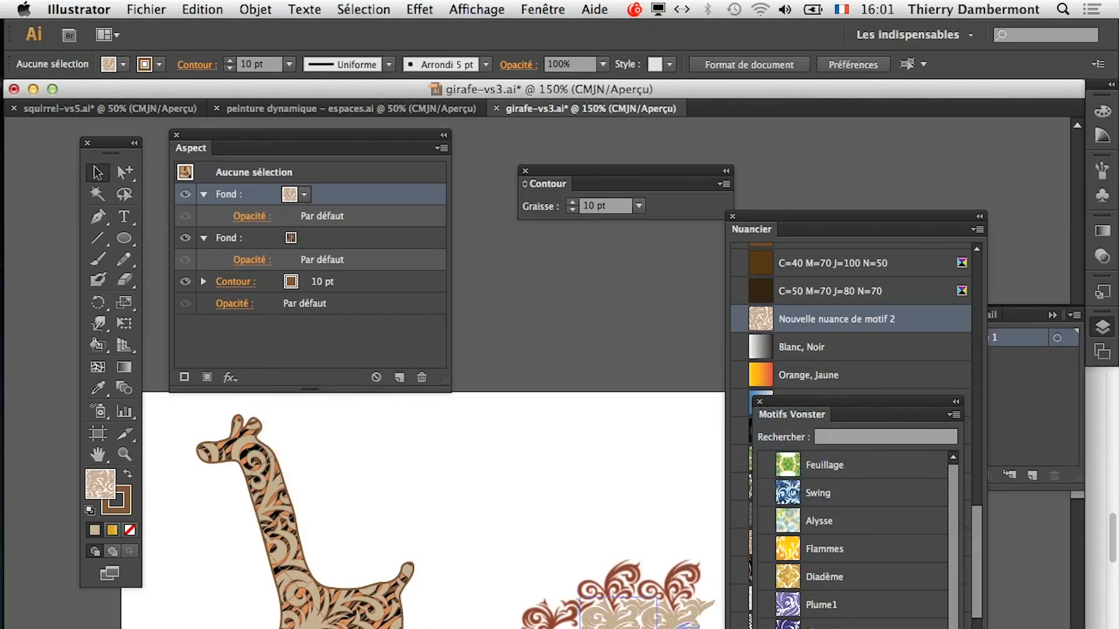
pyautogui.hscroll(5, 588, 524)
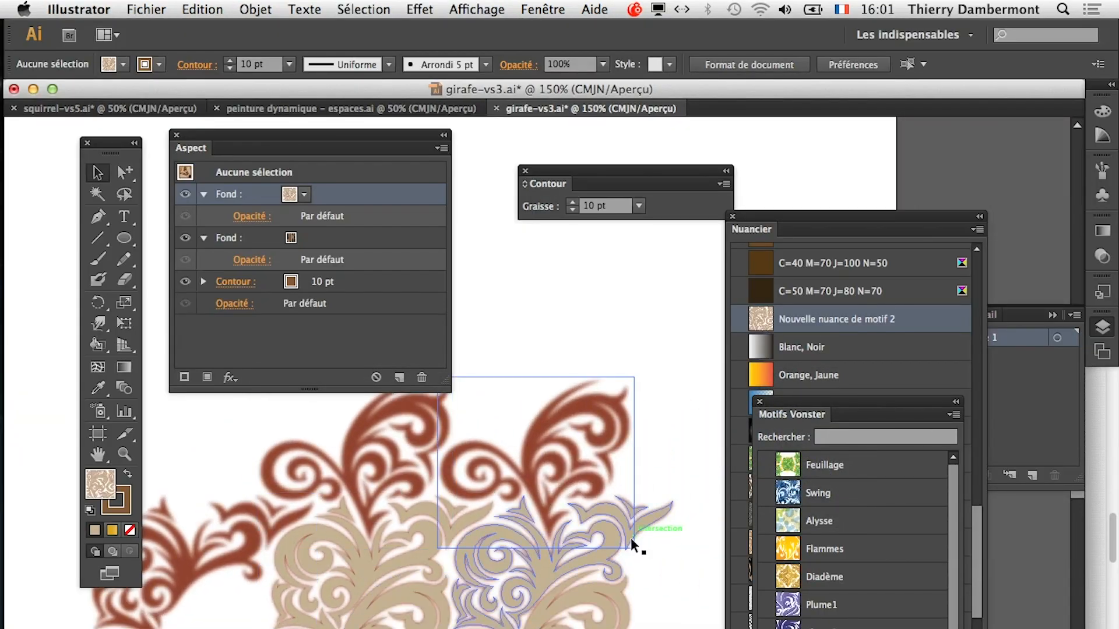
pyautogui.press('super+minus')
pyautogui.press('super+minus')
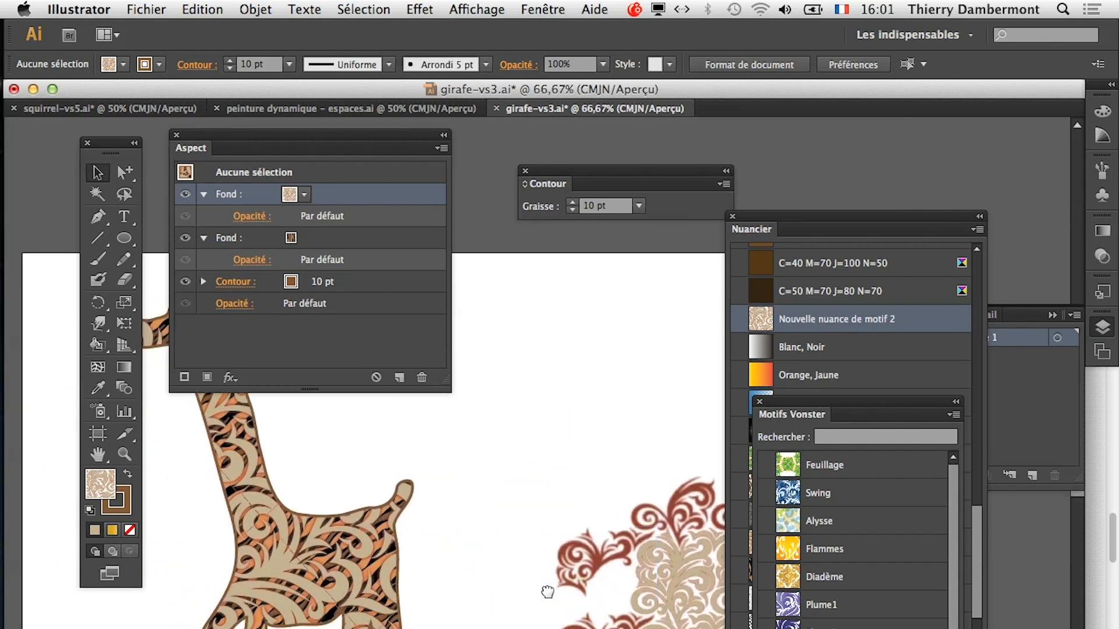